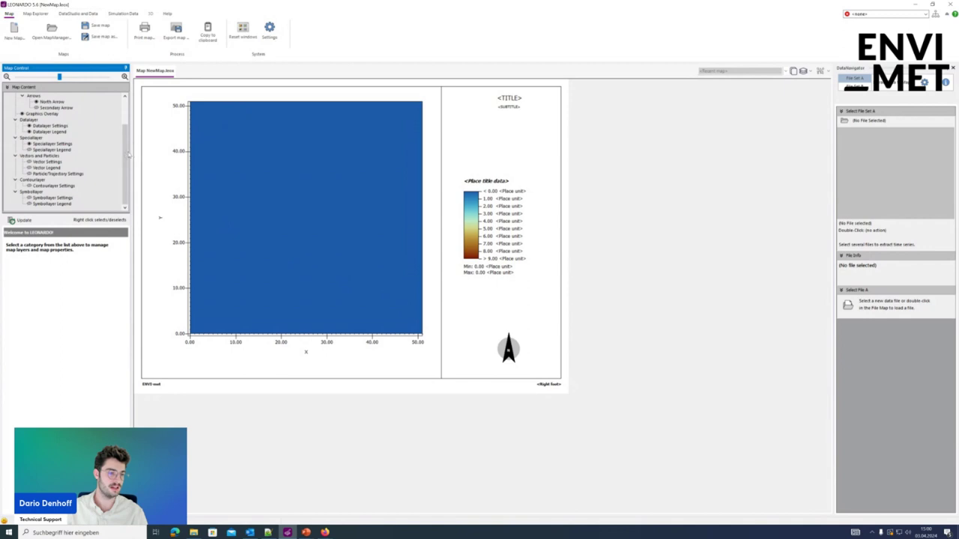
Step: Switch to File Explorer, open the Campus_GRP1_output folder and look through its atmosphere and buildings subfolders
scroll(126, 147, "up", 1)
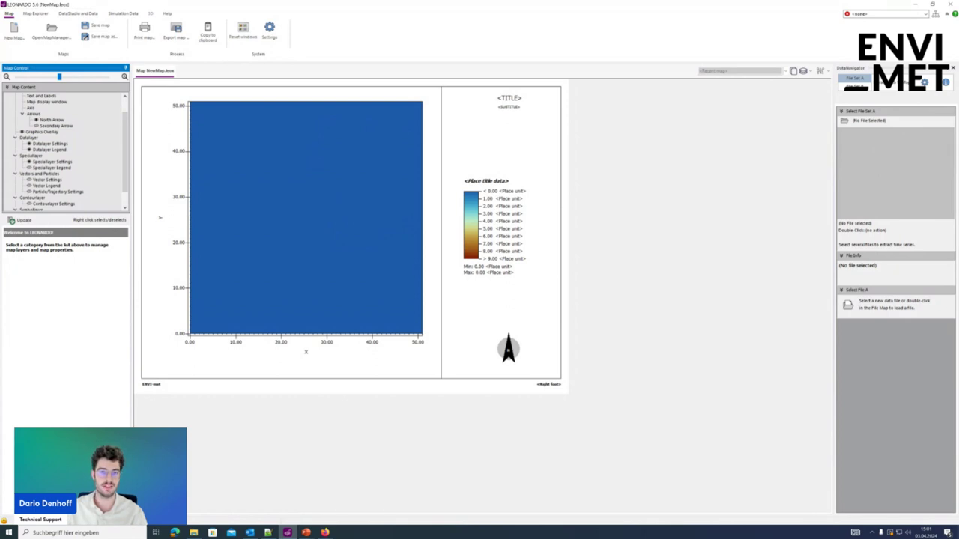
key("alt+Tab")
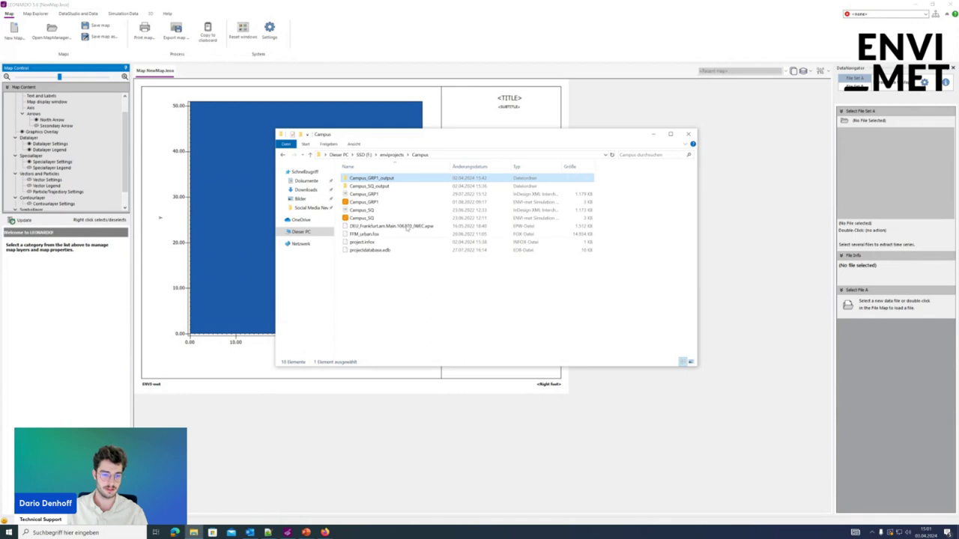
double_click(409, 180)
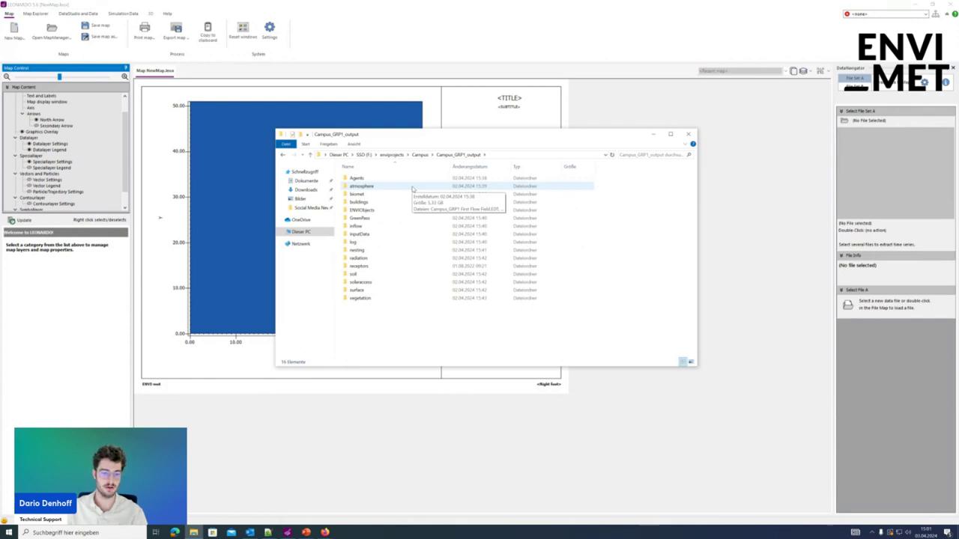
double_click(412, 186)
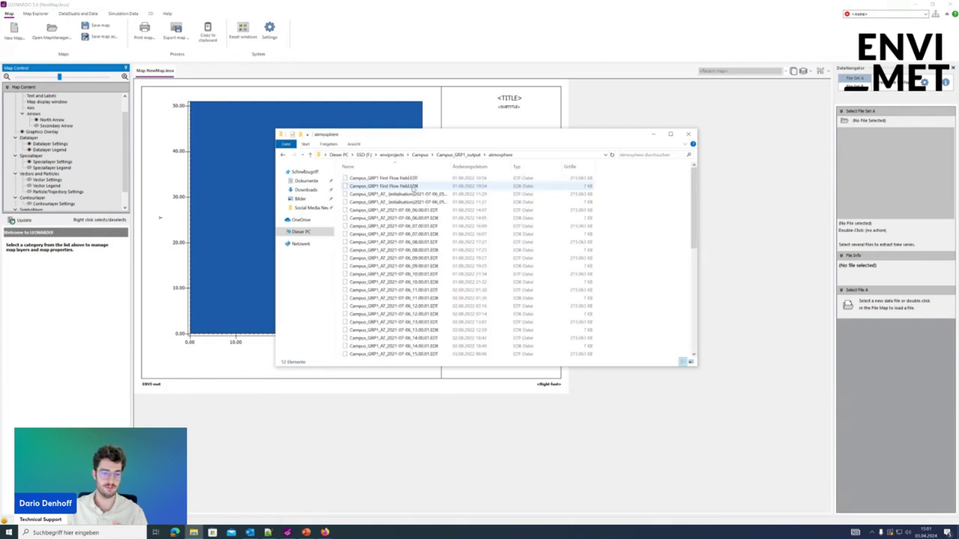
key("alt+Left")
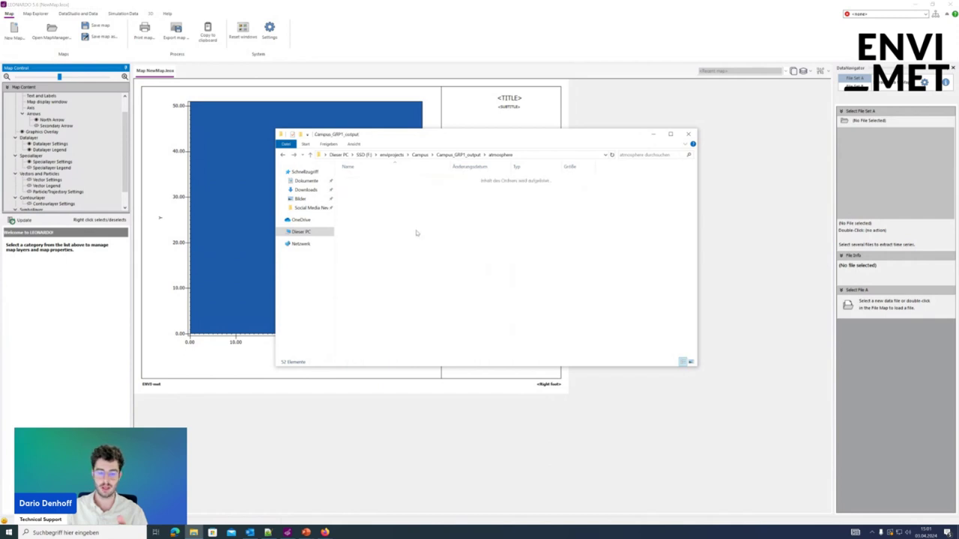
double_click(418, 201)
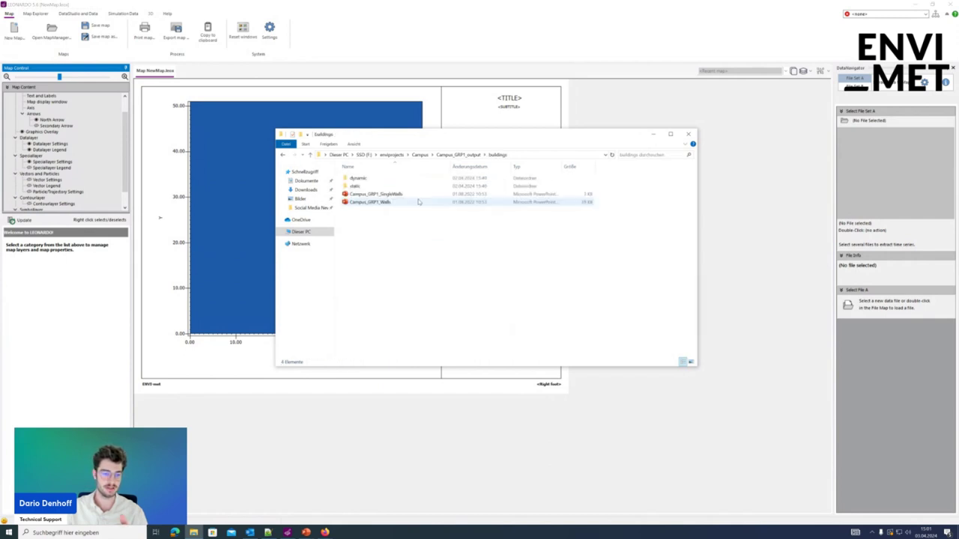
key("alt+Left")
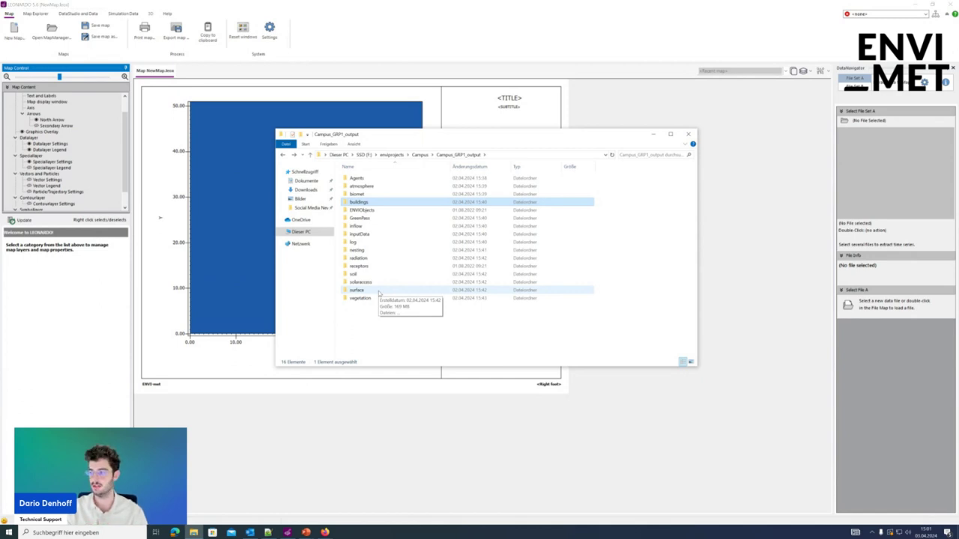
Step: Open Campus_GRP1_AT_2021-07-06_07.00.01.EDX from the atmosphere output folder in Notepad++
left_click(403, 188)
double_click(403, 188)
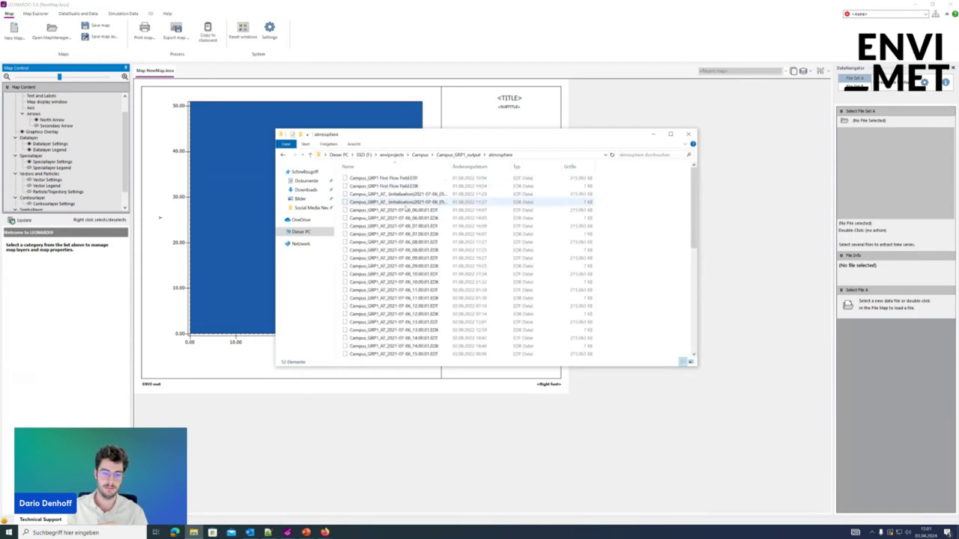
left_click(441, 235)
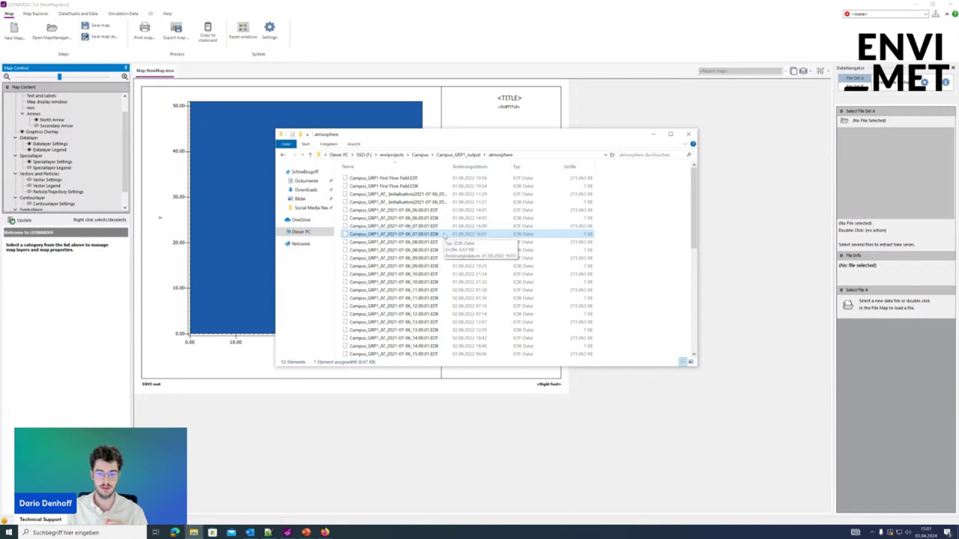
right_click(442, 234)
left_click(468, 267)
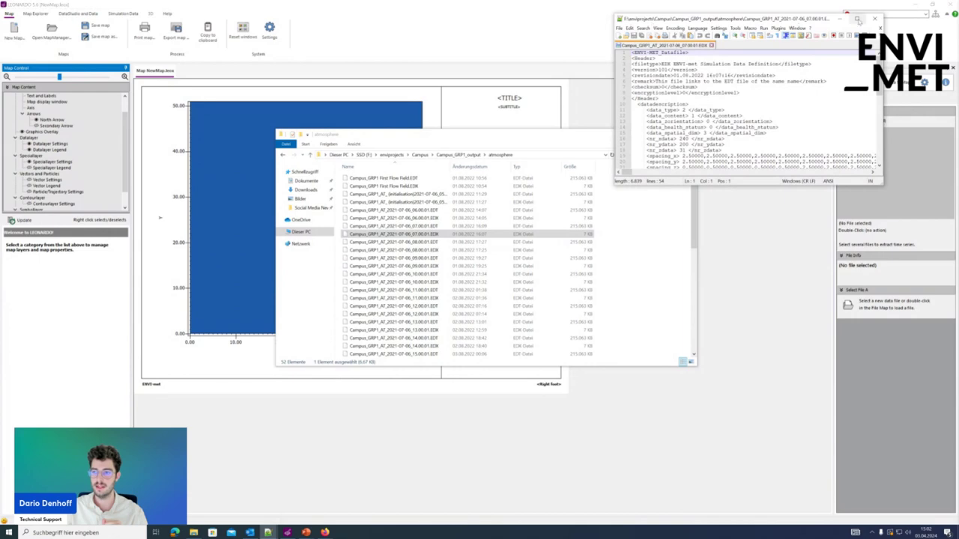
Step: Examine the number and names of the variables in the EDX file, and check the size of the 08:00 EDT file
left_click(858, 20)
left_click_drag(23, 310, 79, 167)
left_click(87, 181)
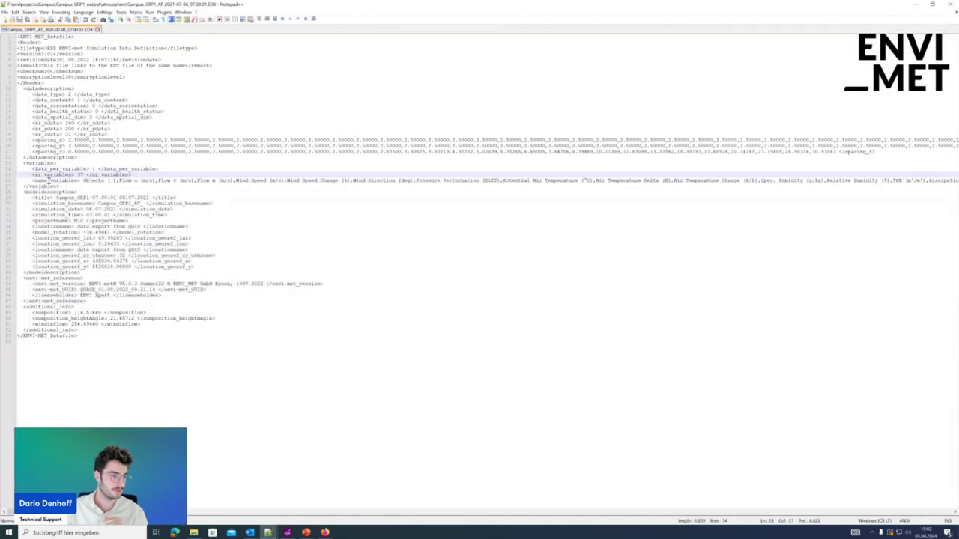
double_click(44, 181)
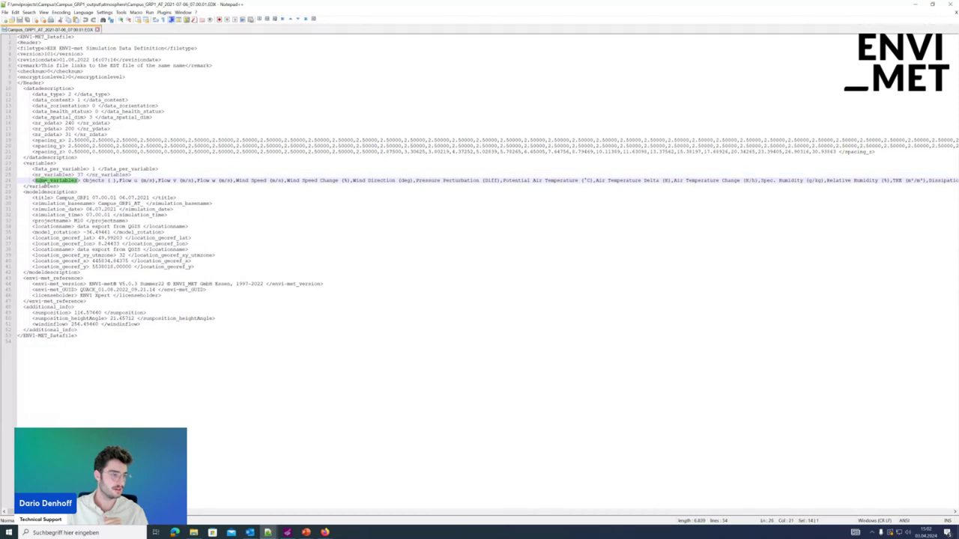
double_click(92, 180)
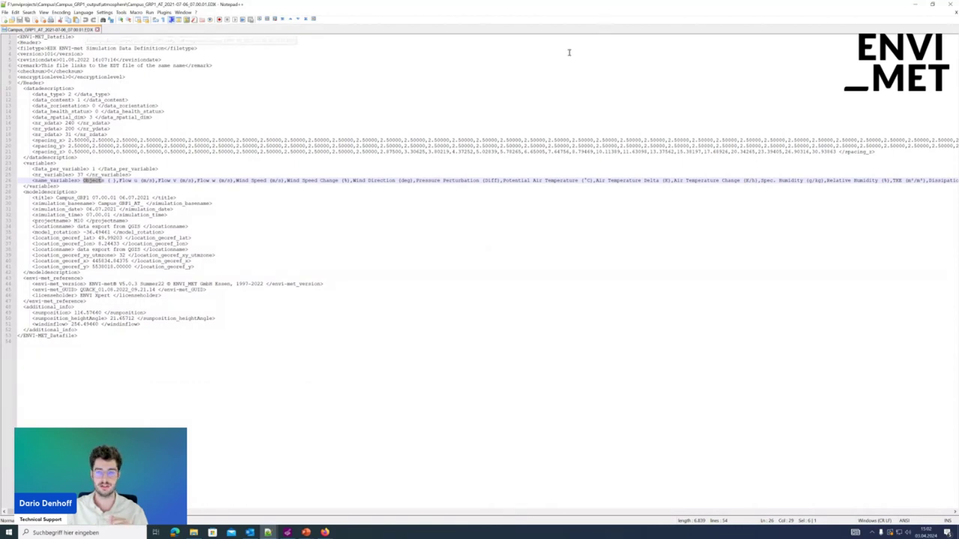
left_click(912, 8)
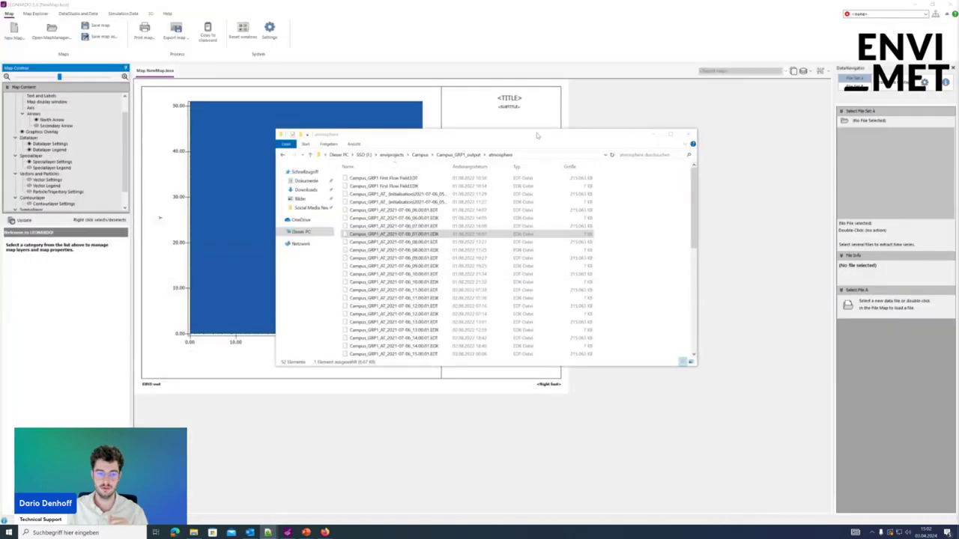
left_click(504, 242)
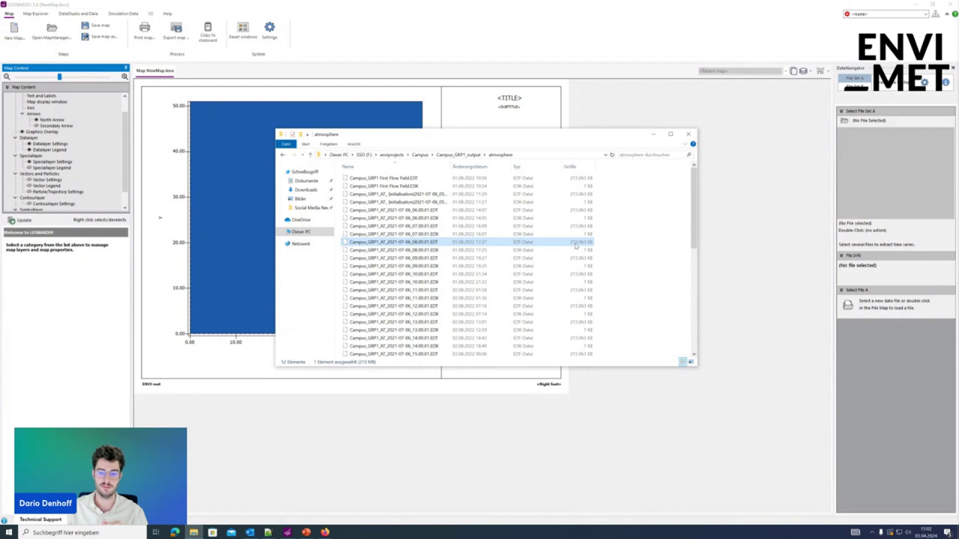
left_click(654, 135)
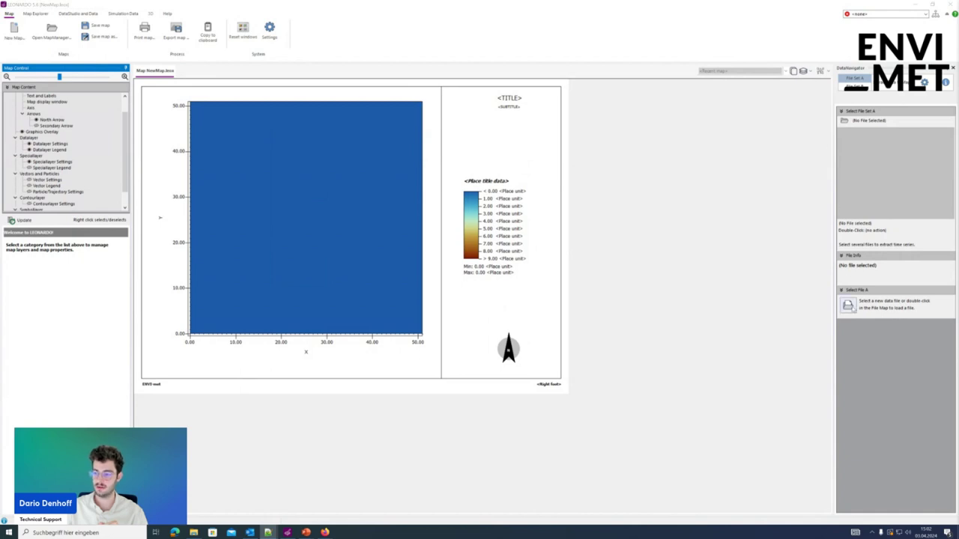
Step: Load Campus_GRP1_AT_2021-07-06_16.00.01.EDX from the Campus_GRP1_output atmosphere folder as data file A in LEONARDO
left_click(847, 303)
left_click(29, 295)
double_click(296, 320)
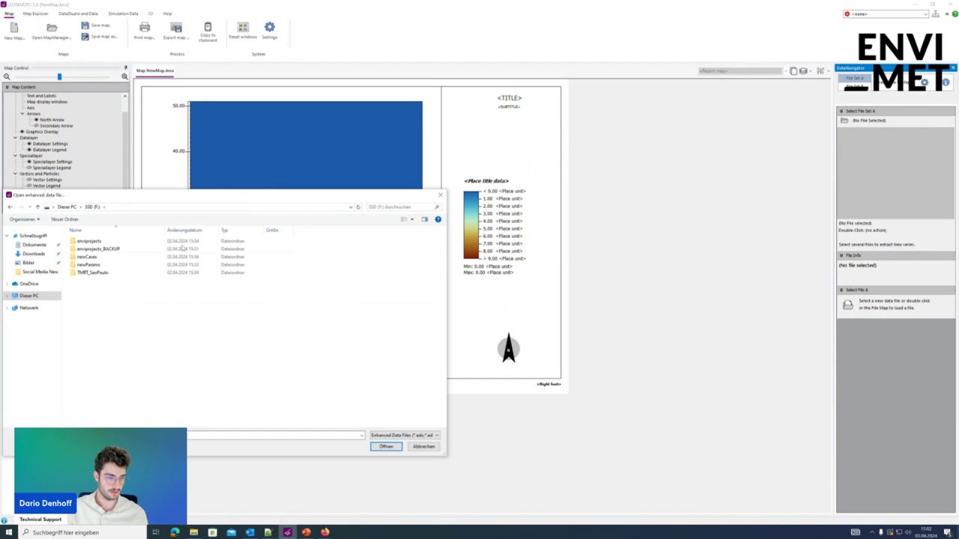
double_click(147, 243)
double_click(147, 242)
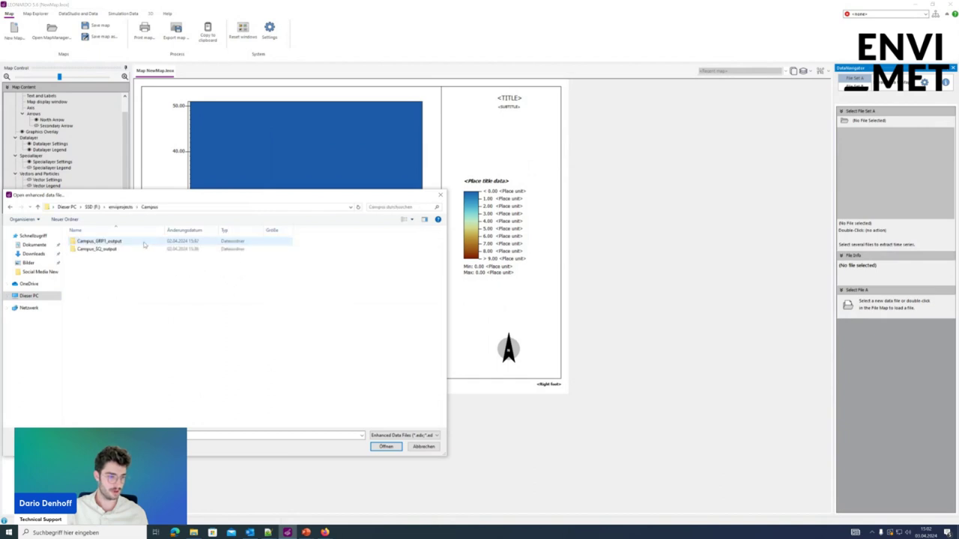
double_click(148, 244)
double_click(139, 250)
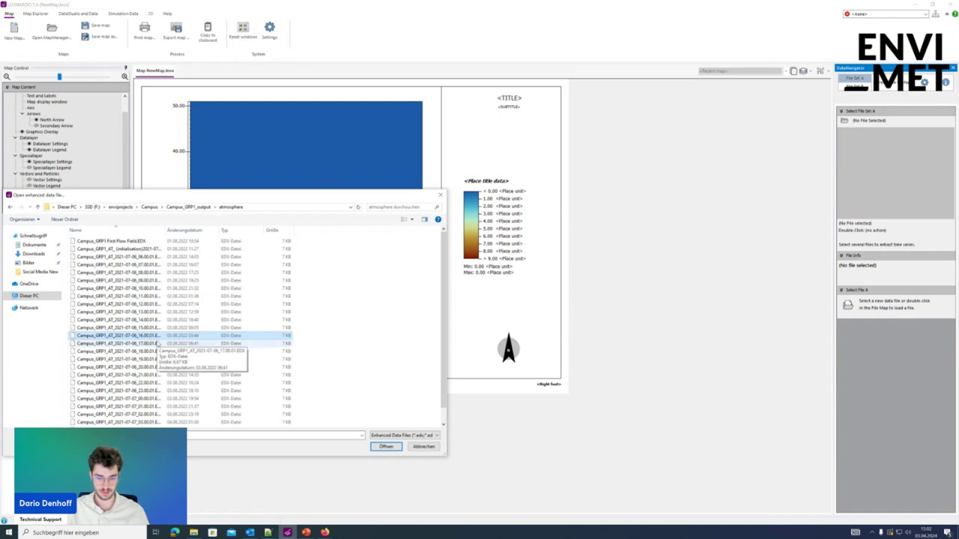
double_click(158, 343)
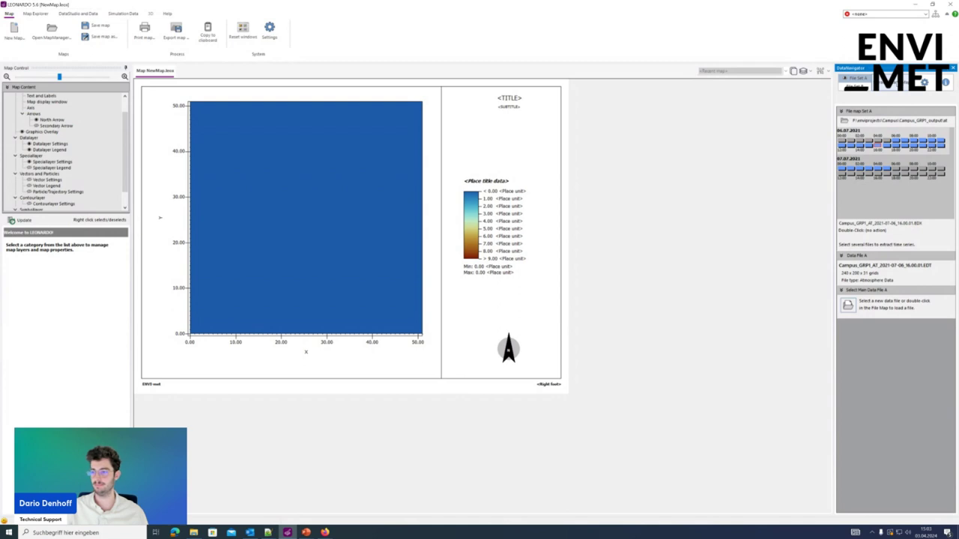
Step: Assign Potential Air Temperature (°C) from File Set A to the map's data layer
key("alt+Tab")
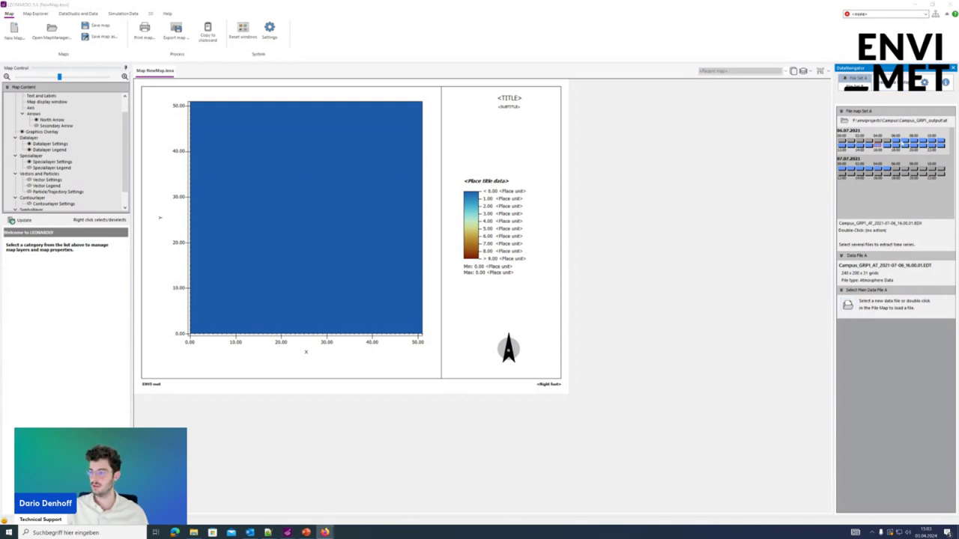
key("alt+Tab")
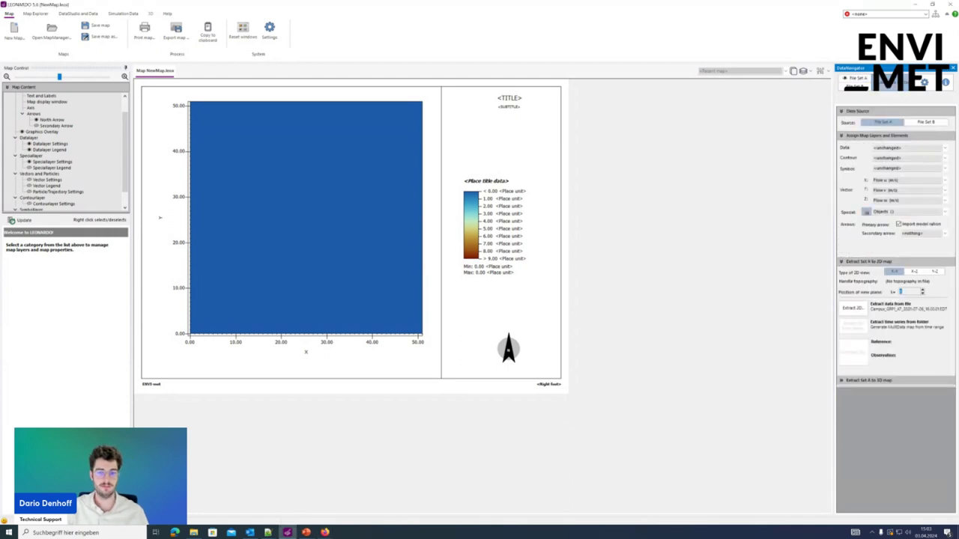
left_click(906, 148)
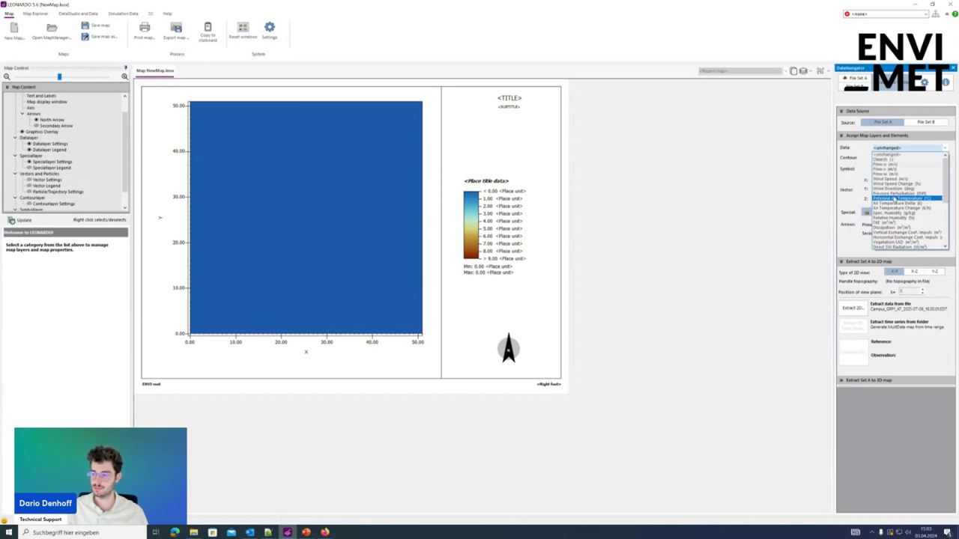
left_click(894, 199)
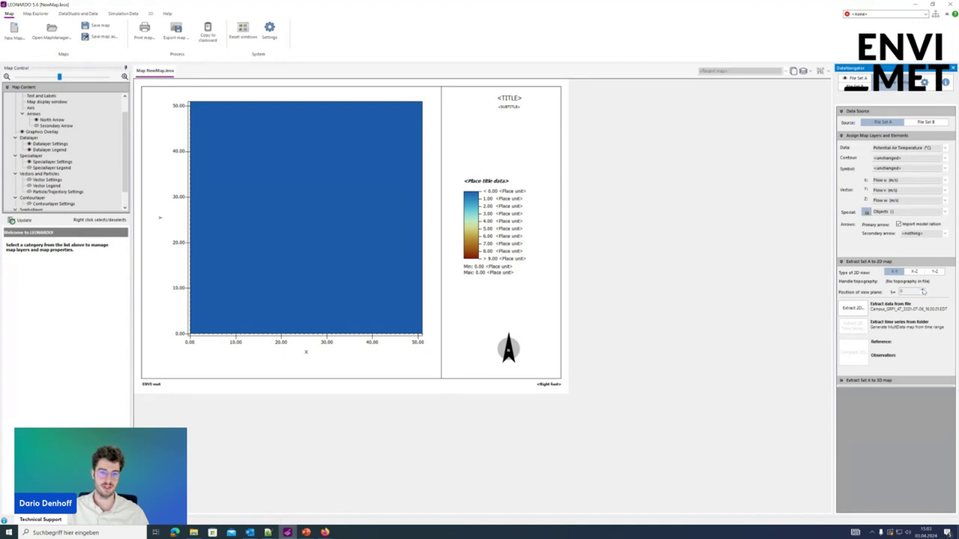
Step: Set the view plane position to k=3 and extract the X-Y 2D map from the loaded data file
left_click(923, 291)
left_click(924, 290)
left_click(924, 291)
left_click(924, 291)
left_click(924, 291)
left_click(924, 292)
left_click(924, 292)
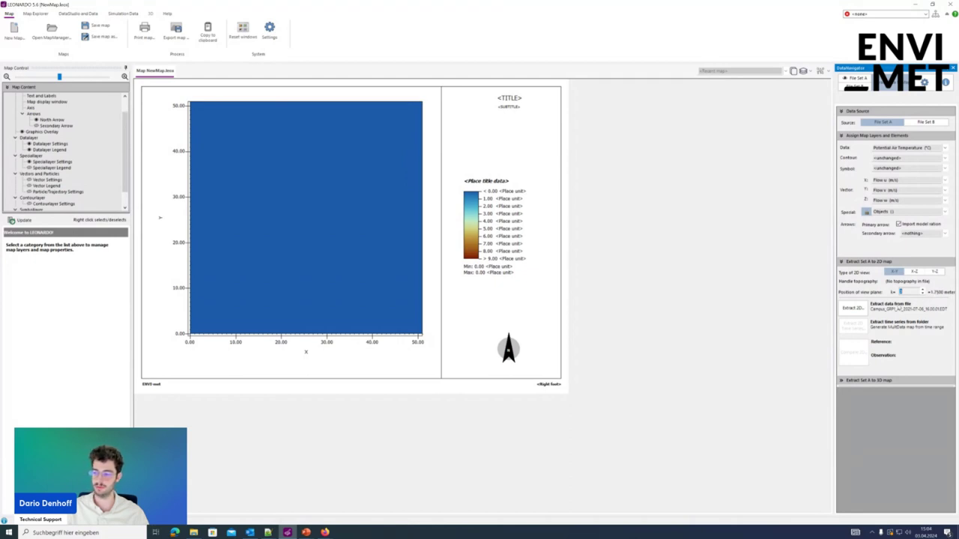
left_click(861, 308)
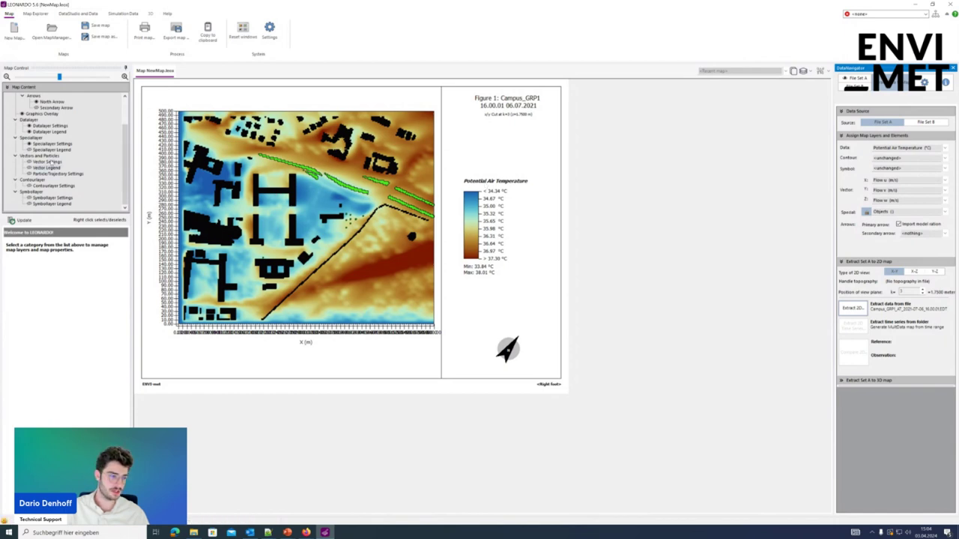
Step: Apply the Vik color palette to the data layer legend and set the index of its first color to 0
left_click(49, 132)
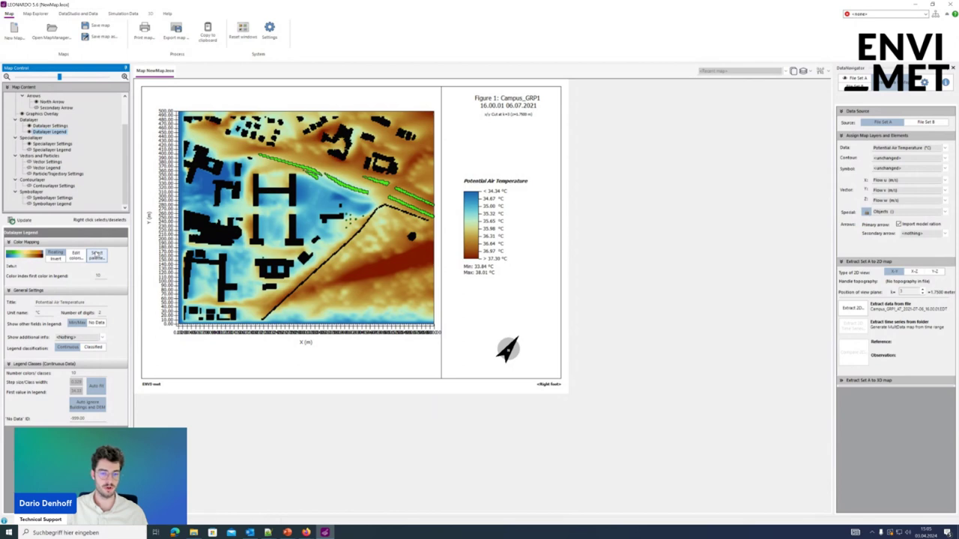
left_click(95, 255)
scroll(154, 248, "down", 10)
scroll(154, 250, "down", 5)
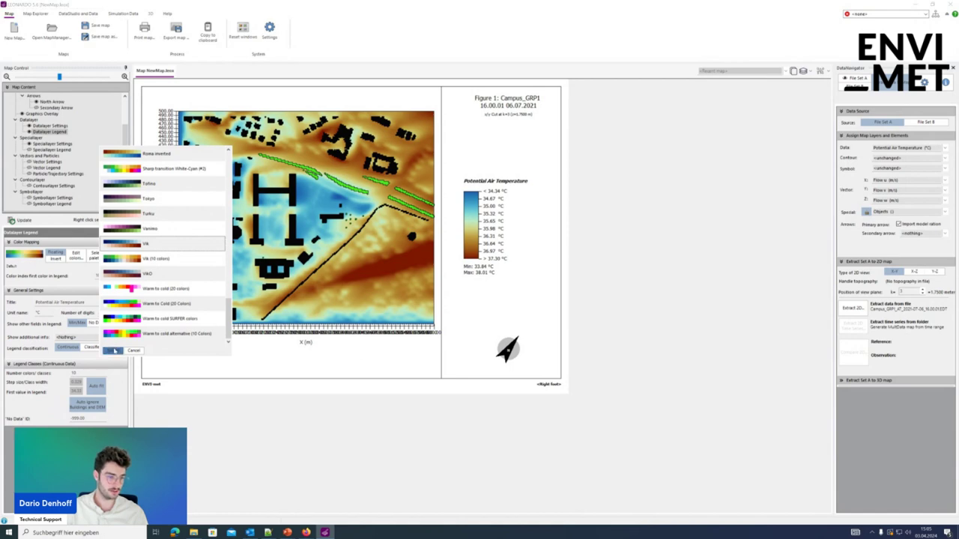
left_click(113, 350)
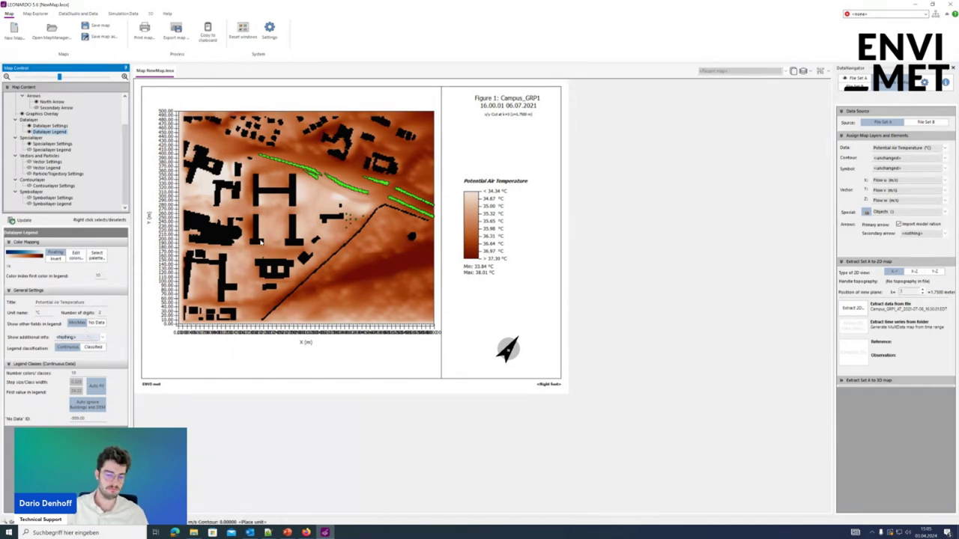
double_click(98, 276)
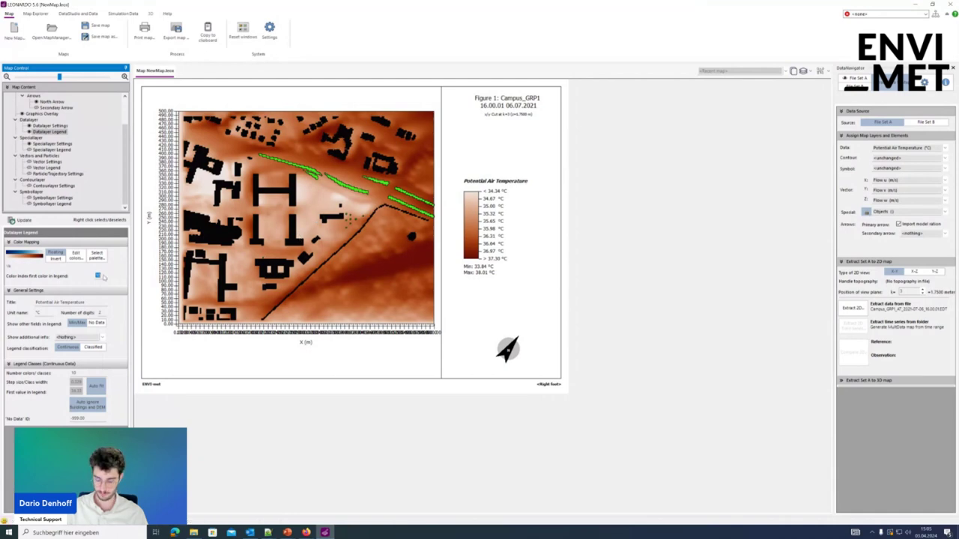
type("8")
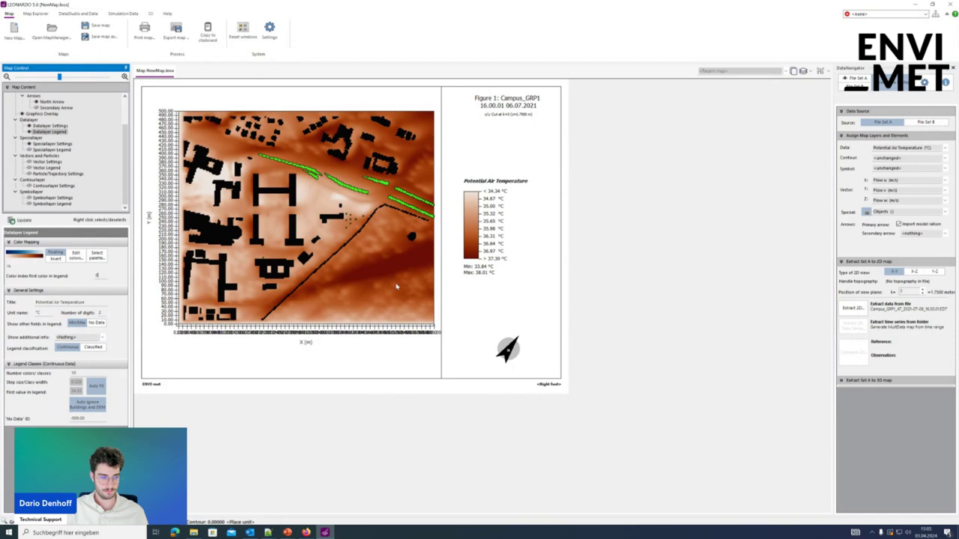
Step: Turn off Auto Fit for the data layer legend and set its number of colors/classes to 20
left_click(92, 386)
double_click(84, 373)
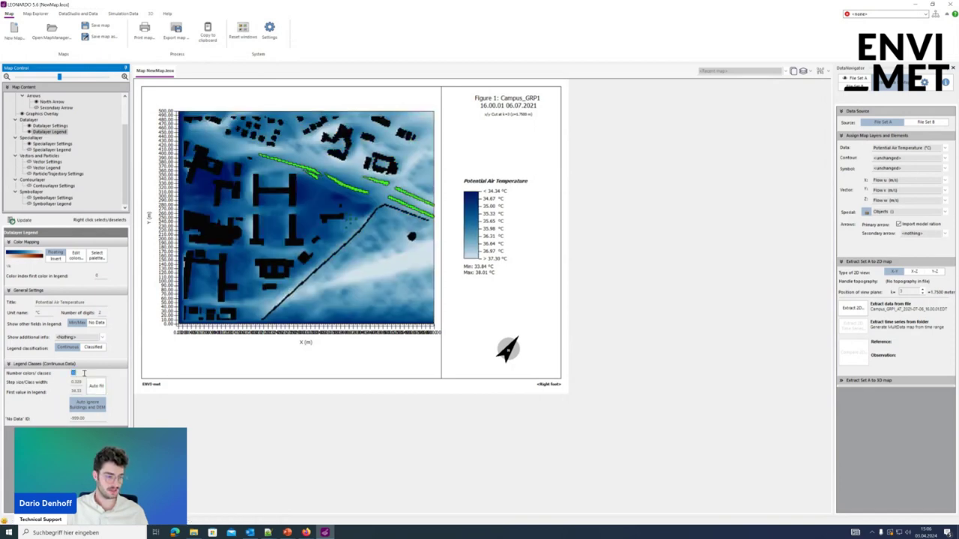
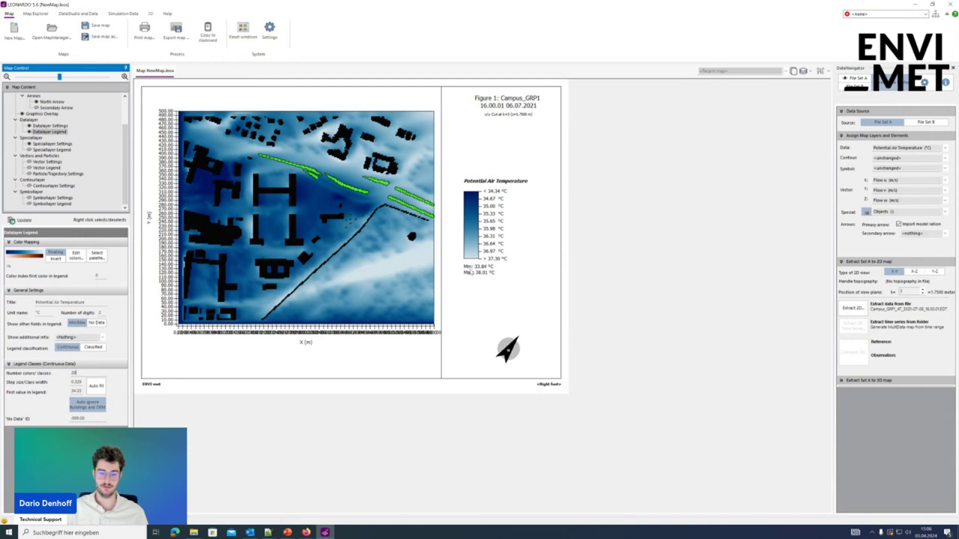
Step: Switch to the Windows calculator and compute the data layer's temperature range as 38,01 minus 33,84
key("super")
type("f")
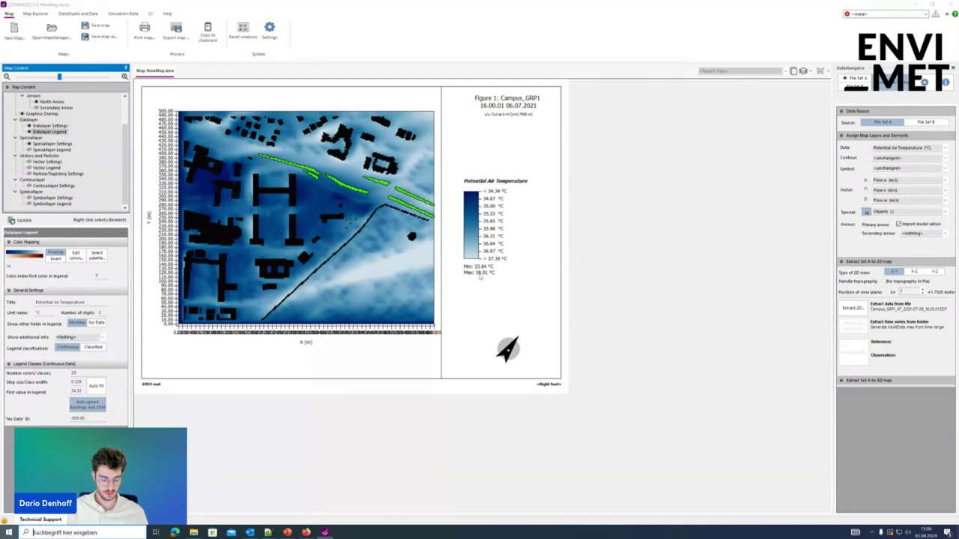
key("Return")
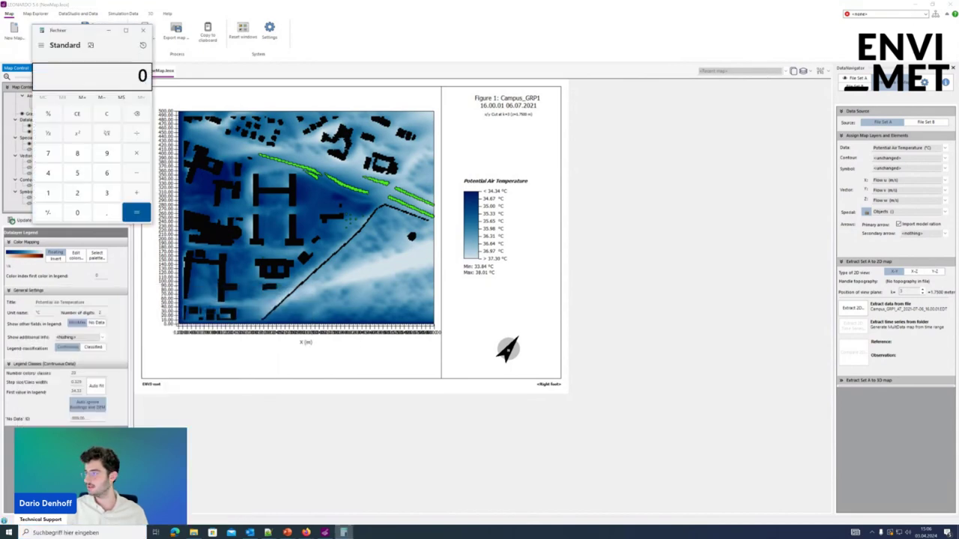
left_click_drag(75, 34, 675, 103)
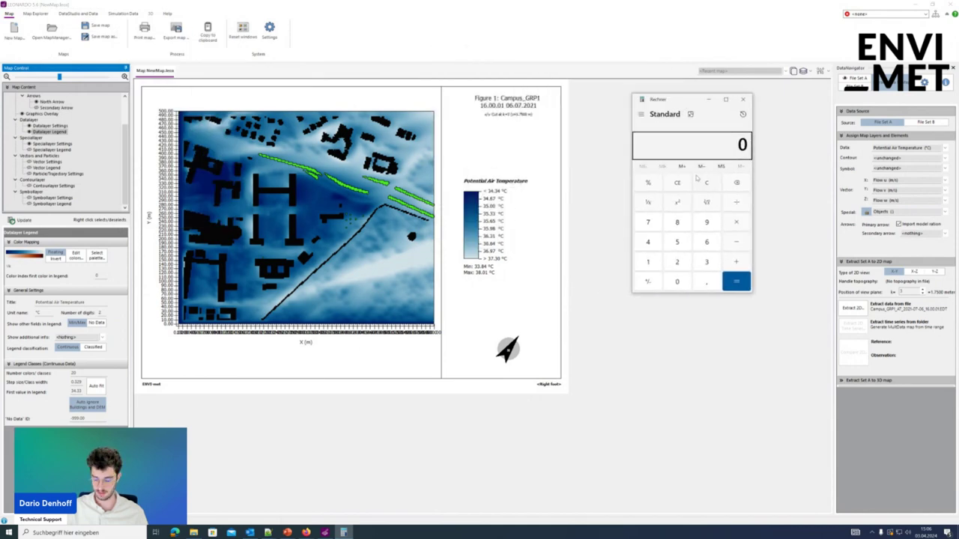
type("38,01")
key("minus")
type("33,84")
key("Return")
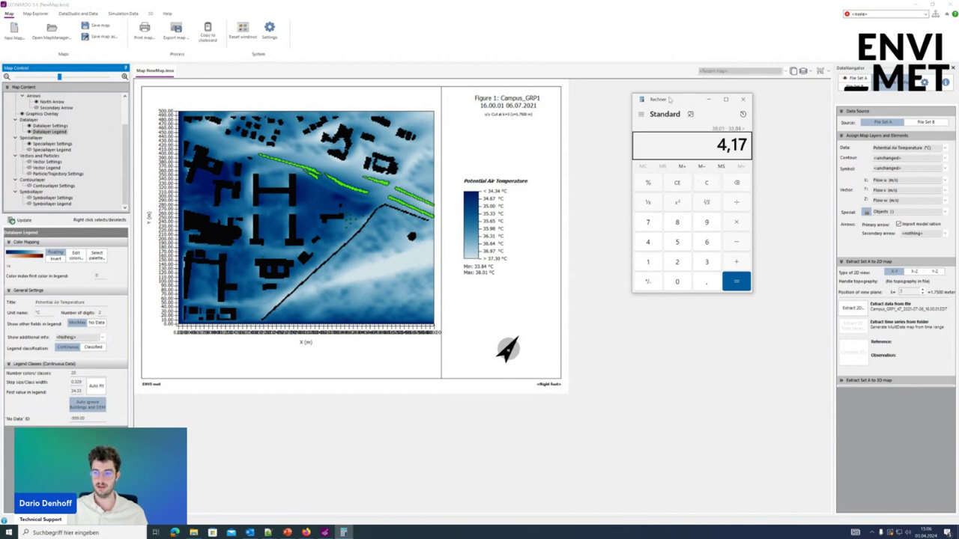
Step: Divide the calculated temperature range by 20 to get the class width for the legend
left_click_drag(679, 103, 623, 94)
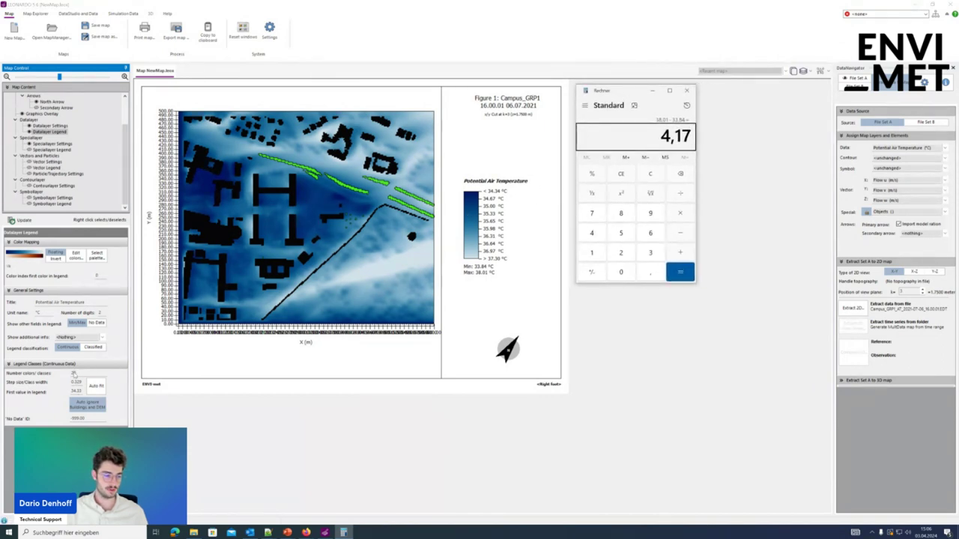
type("/20")
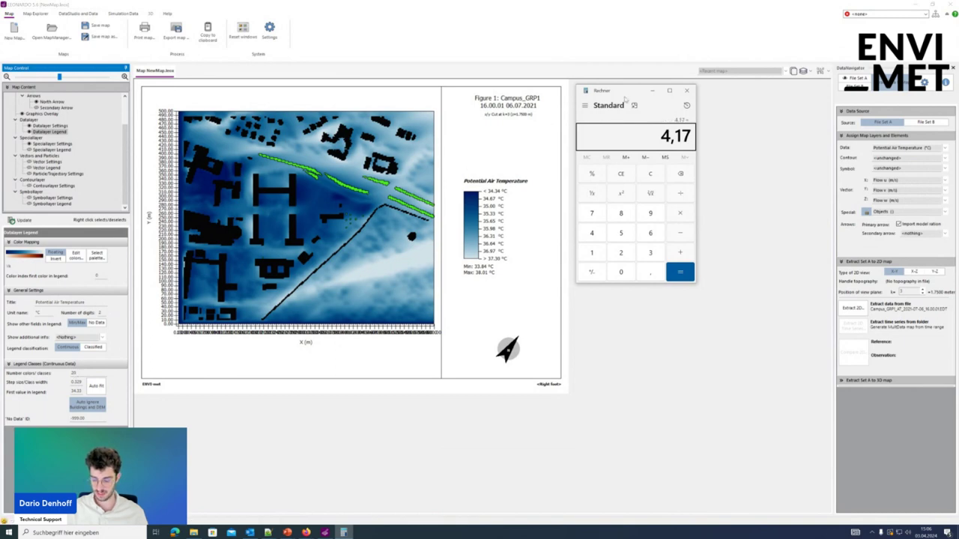
key("Return")
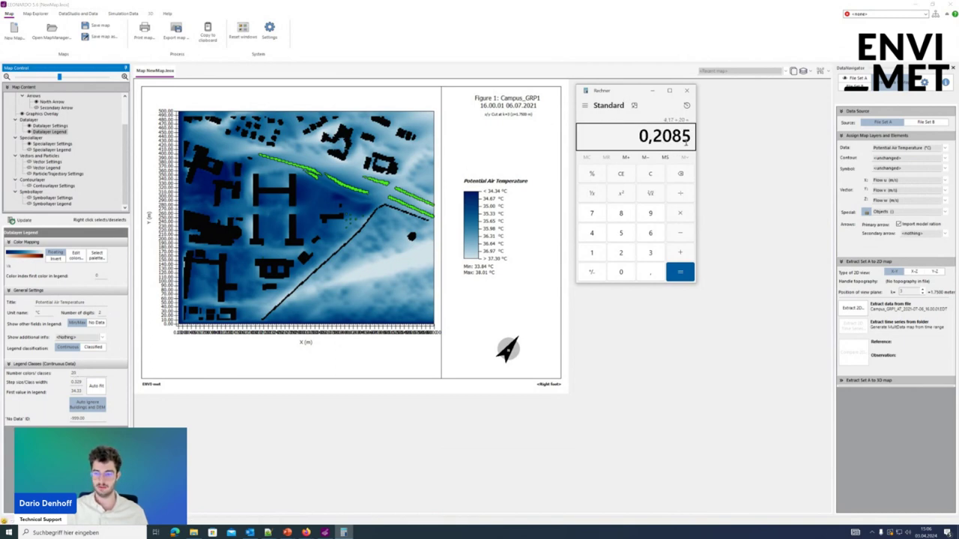
left_click_drag(676, 138, 673, 139)
left_click(672, 140)
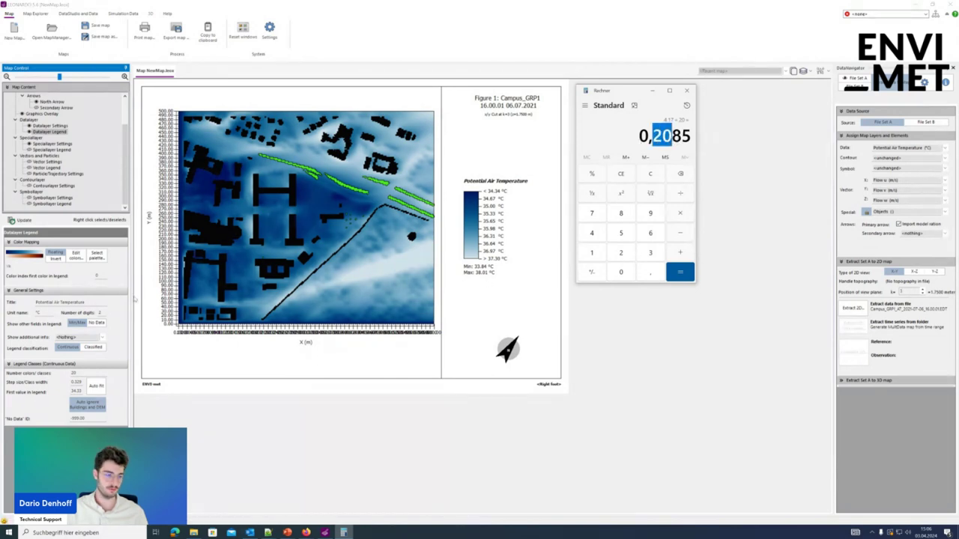
Step: Set the data layer legend's class width to 0.209 and its first value to 33.84, and update the map
left_click(78, 382)
type("0,2")
key("BackSpace")
key("BackSpace")
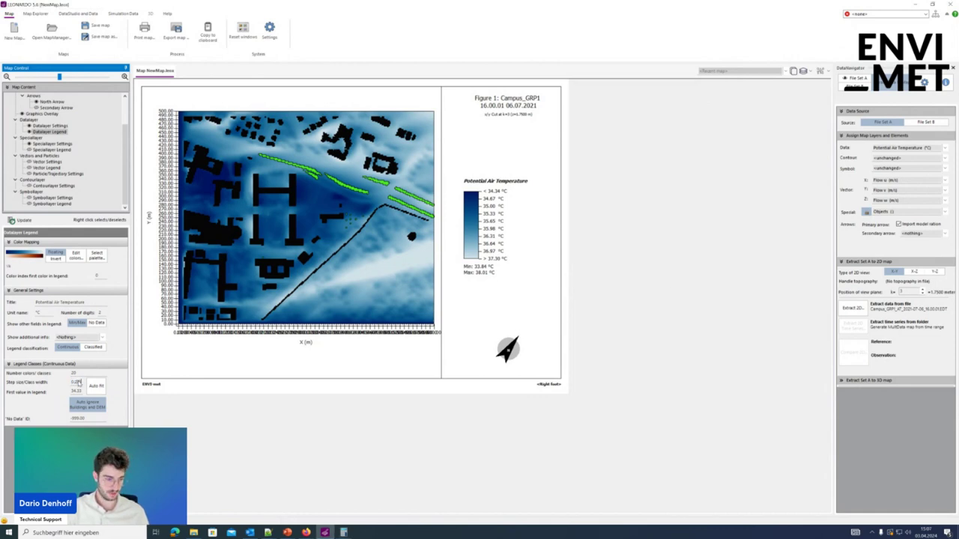
type("2")
key("Tab")
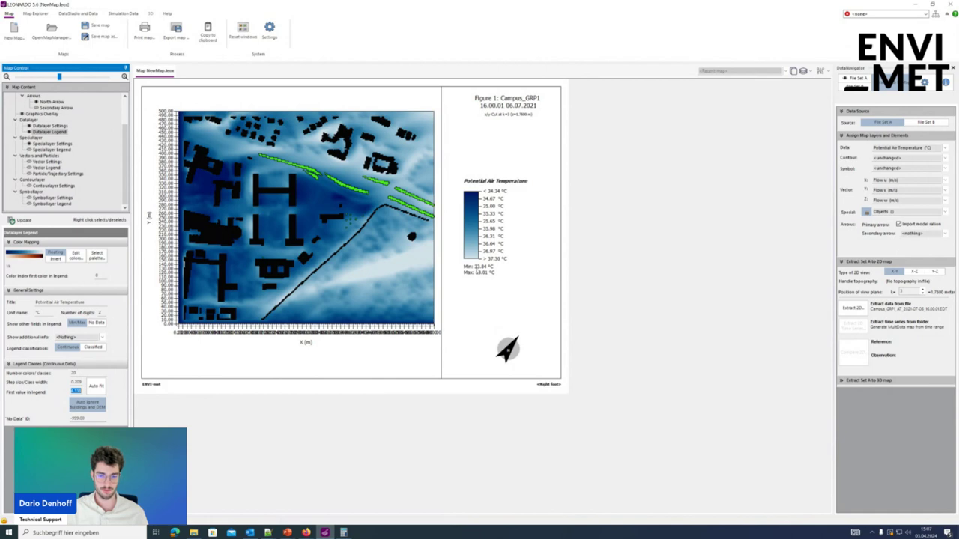
type("33.84")
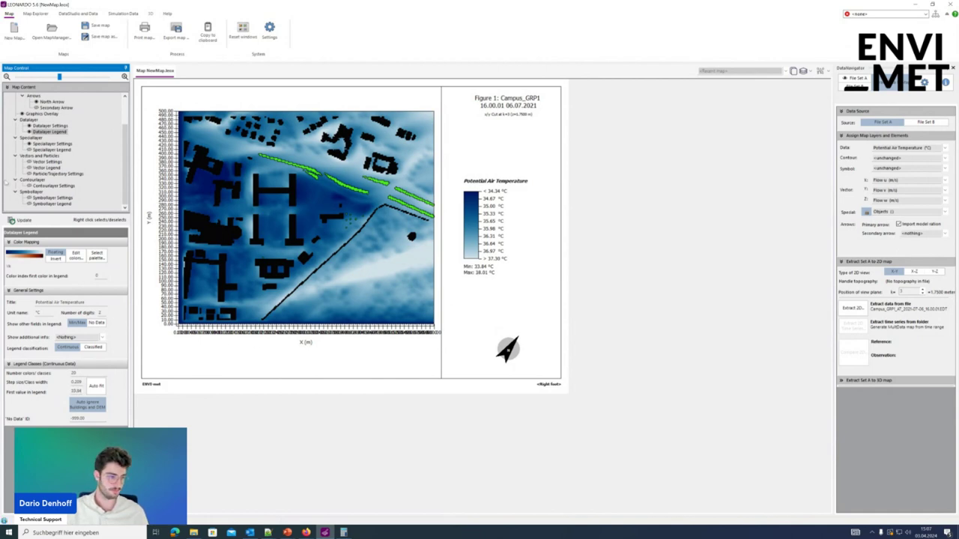
left_click(12, 220)
left_click(12, 220)
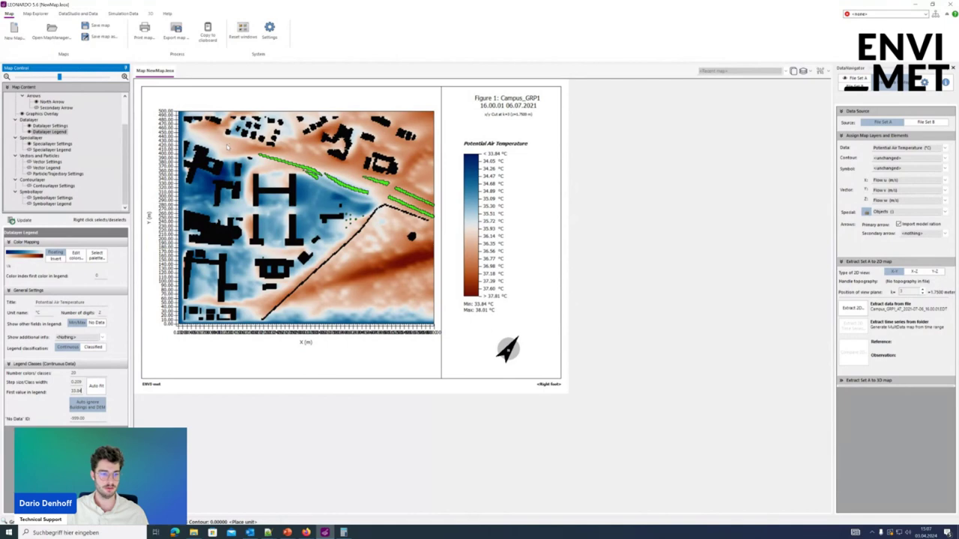
Step: Explore grid cell i=48, j=168 of the map and set its time series to the whole range
right_click(231, 147)
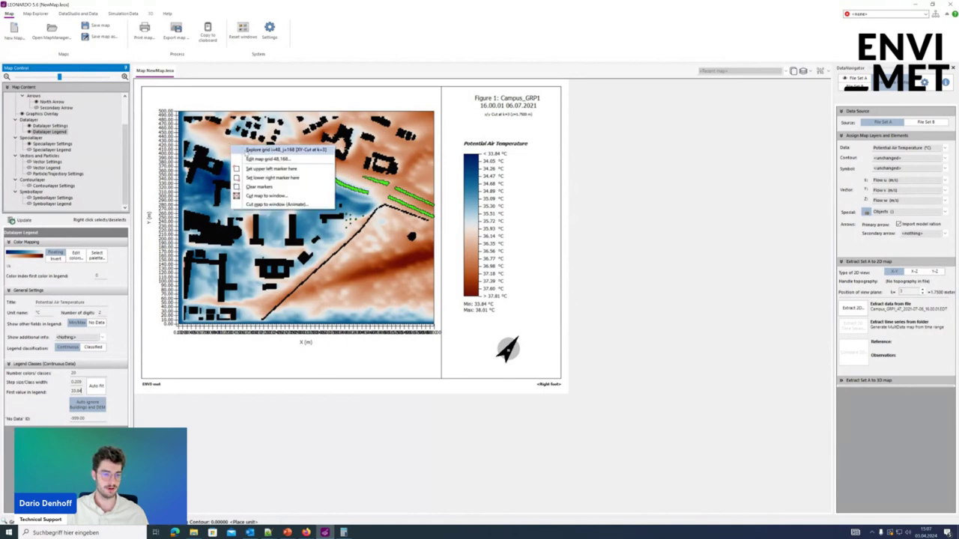
left_click(248, 151)
left_click_drag(424, 151, 353, 150)
right_click(472, 203)
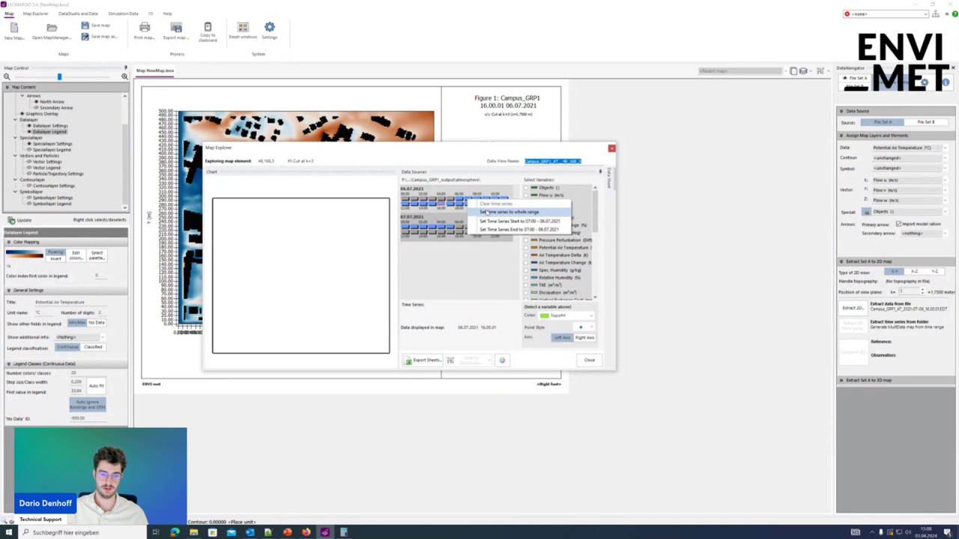
left_click(488, 212)
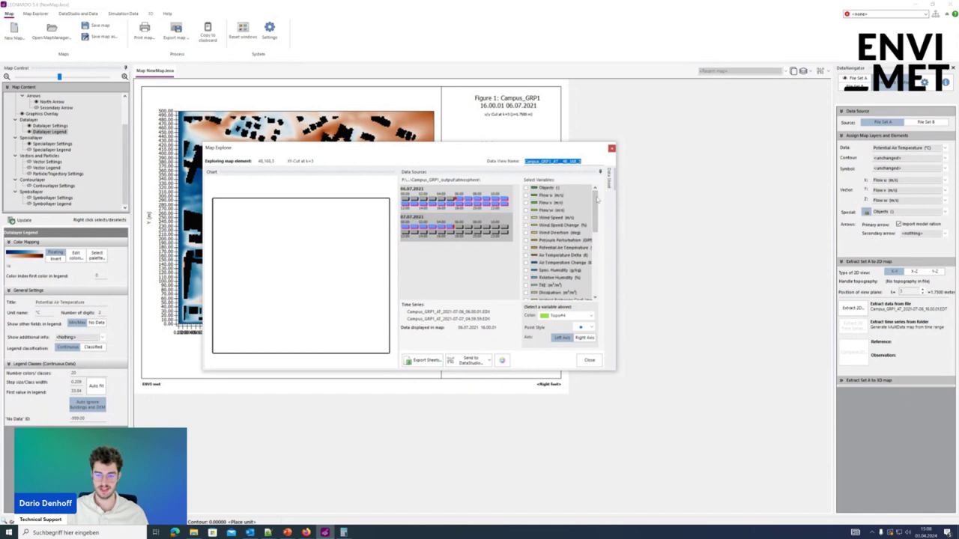
Step: Chart Potential Air Temperature and Direct SW Radiation for the explored cell, with the radiation on the right axis
scroll(593, 217, "down", 2)
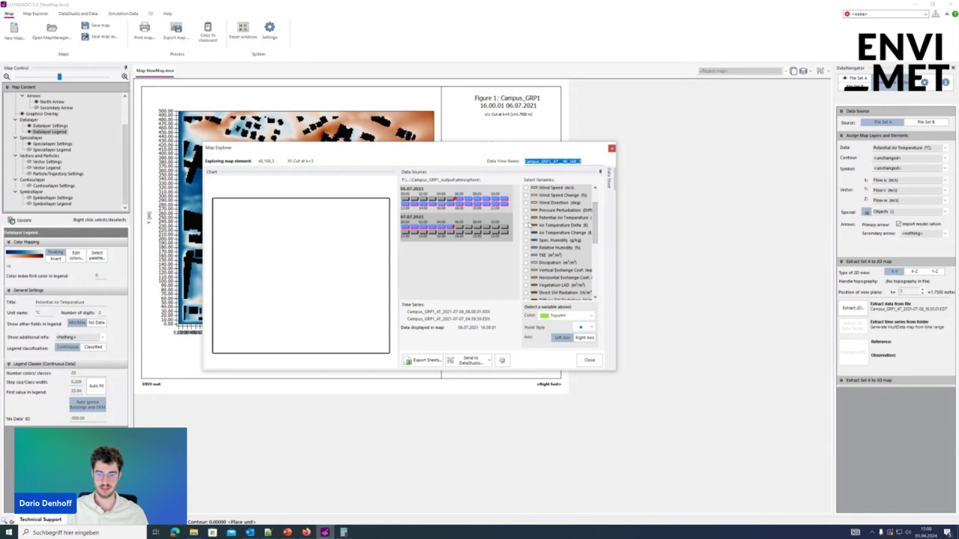
left_click(526, 218)
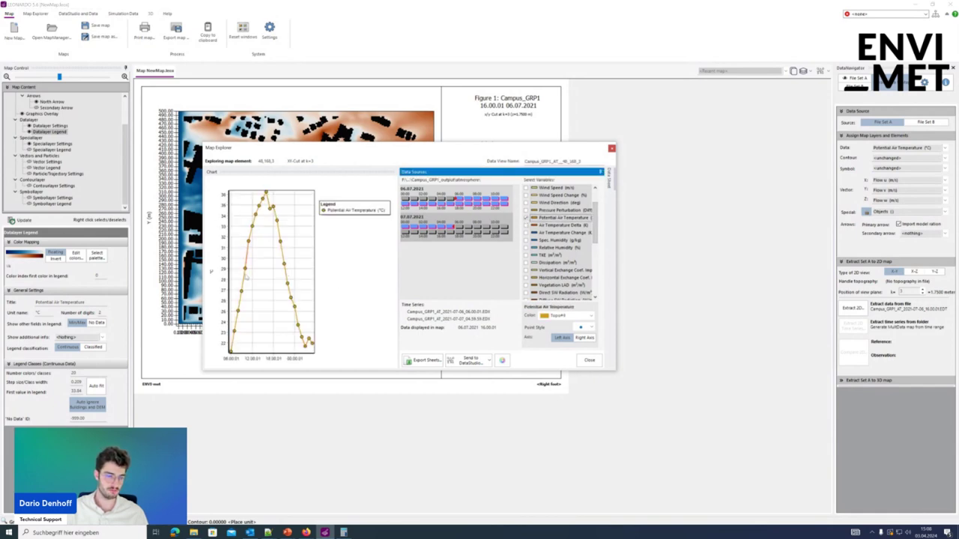
scroll(596, 218, "down", 1)
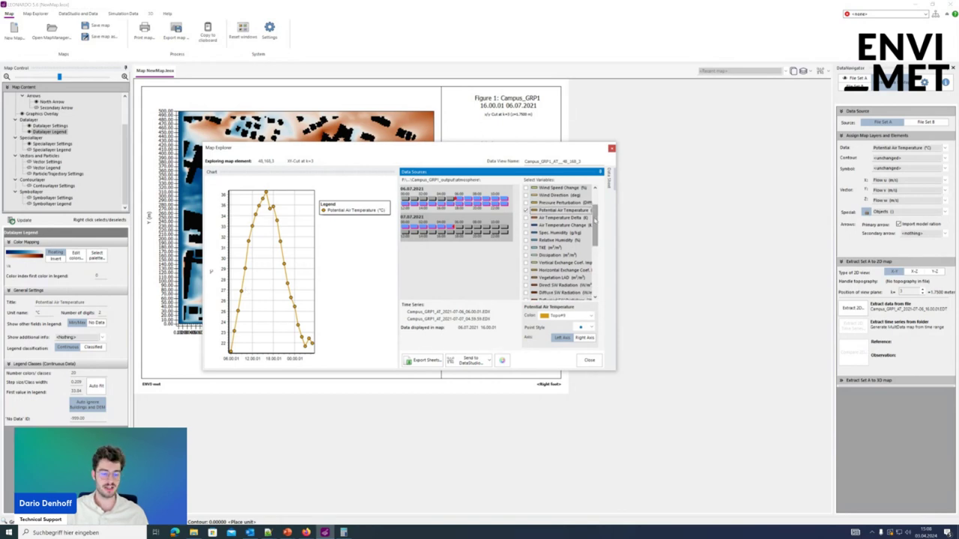
scroll(594, 220, "down", 3)
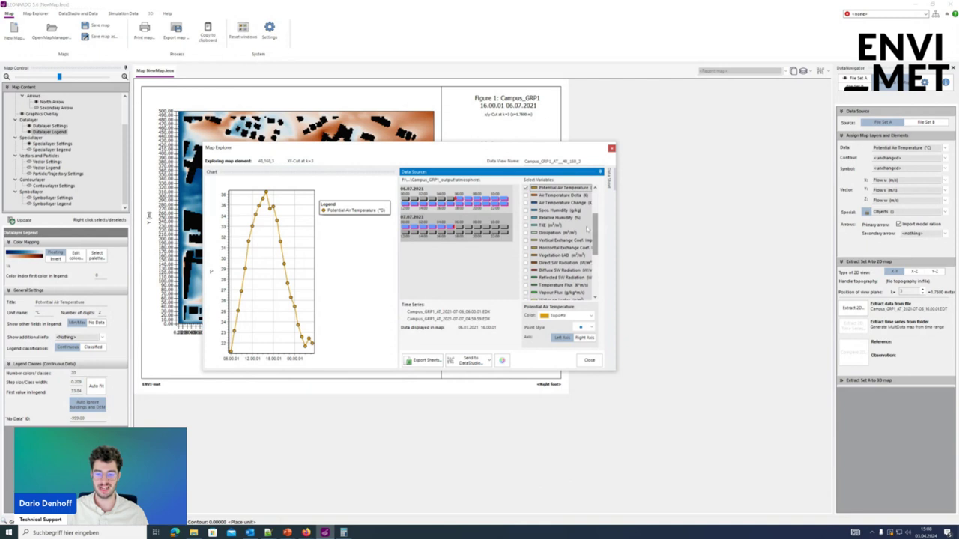
left_click(526, 263)
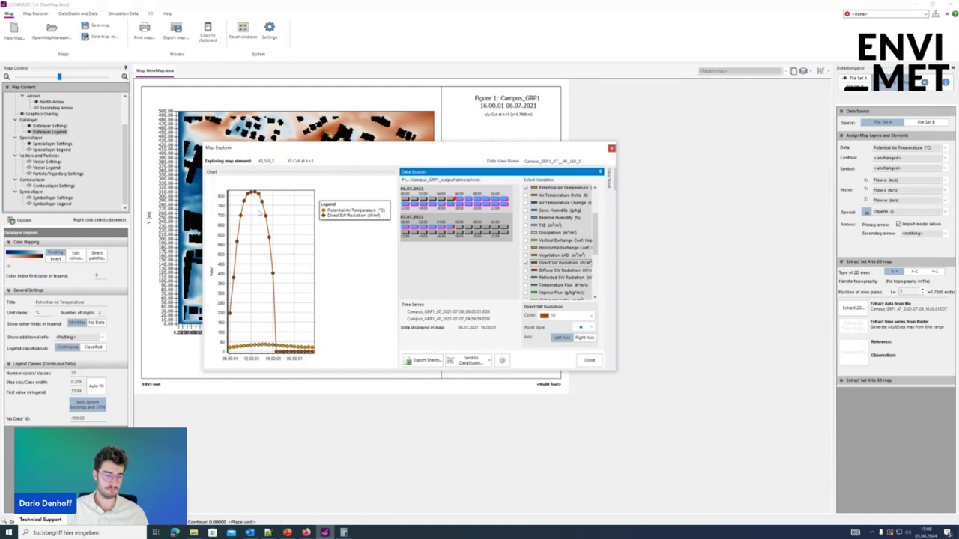
left_click(581, 341)
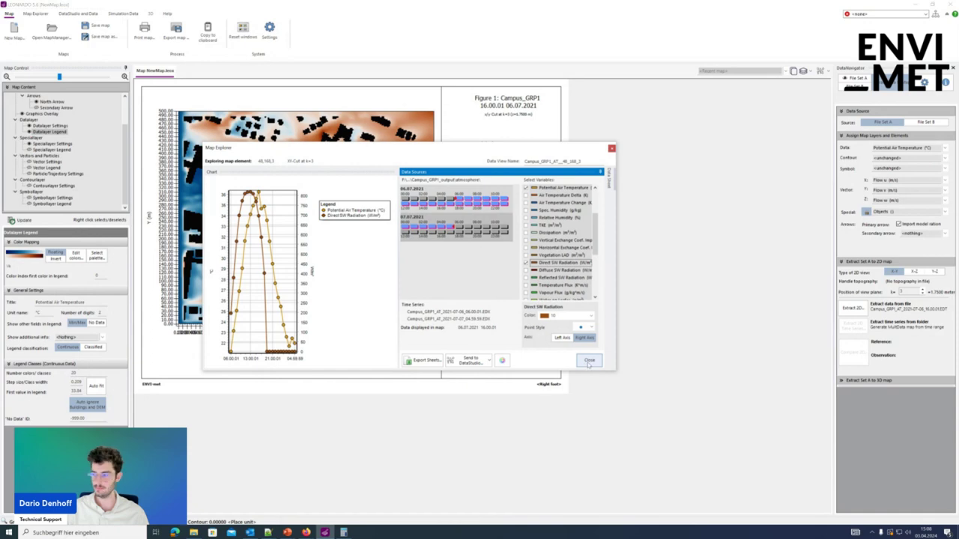
Step: Export the cell's data sheet as Campus_GRP1_AT__48_168_3 into the enviprojects\Campus folder on the SSD (F:) drive
left_click(424, 360)
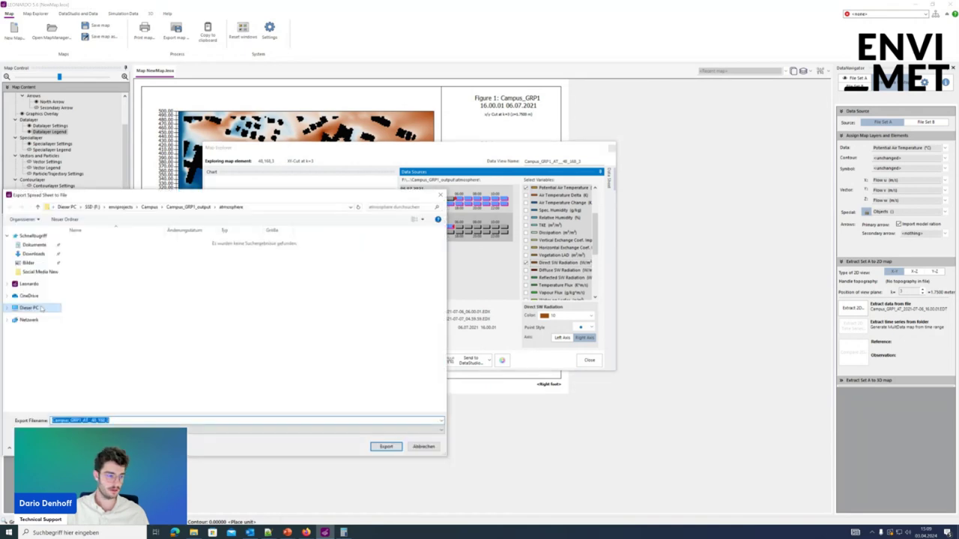
left_click(42, 308)
double_click(303, 320)
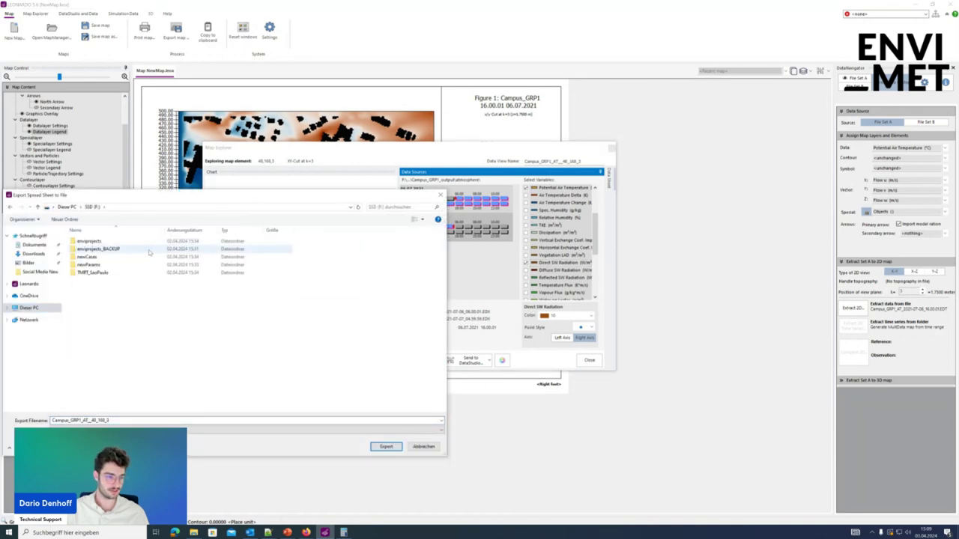
double_click(128, 240)
double_click(128, 242)
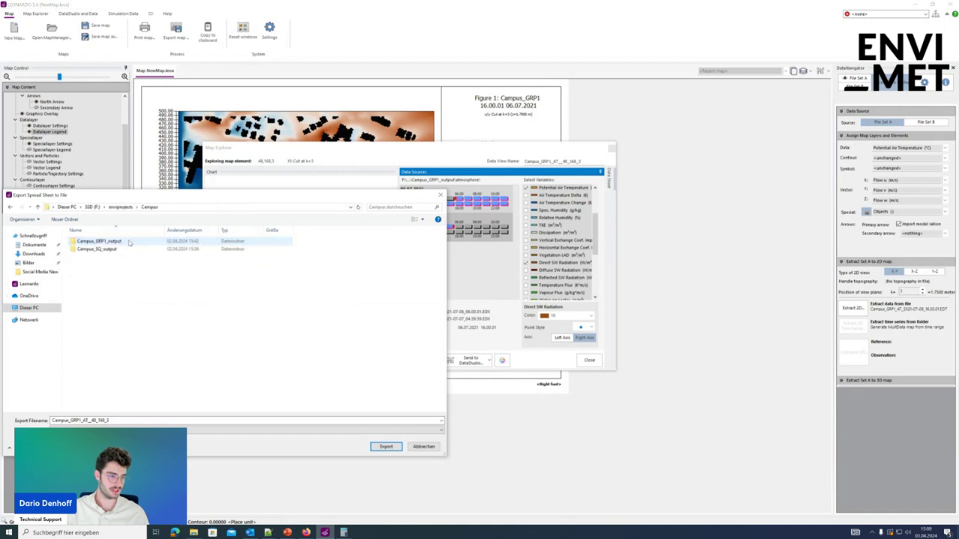
left_click(386, 447)
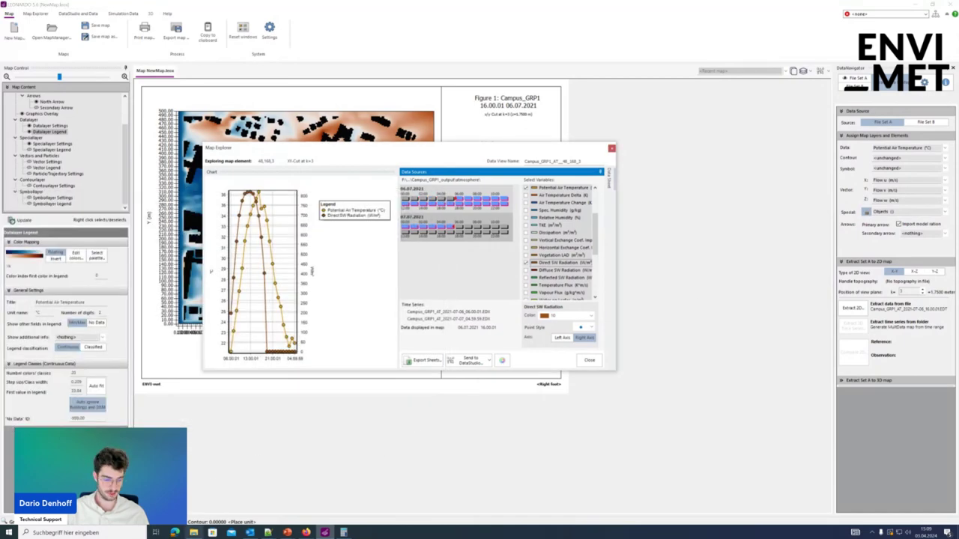
Step: Switch to the file explorer and open the exported Campus_GRP1_AT__48_168_3 spreadsheet from F:\enviprojects\Campus in Excel to inspect its time series values
left_click(301, 232)
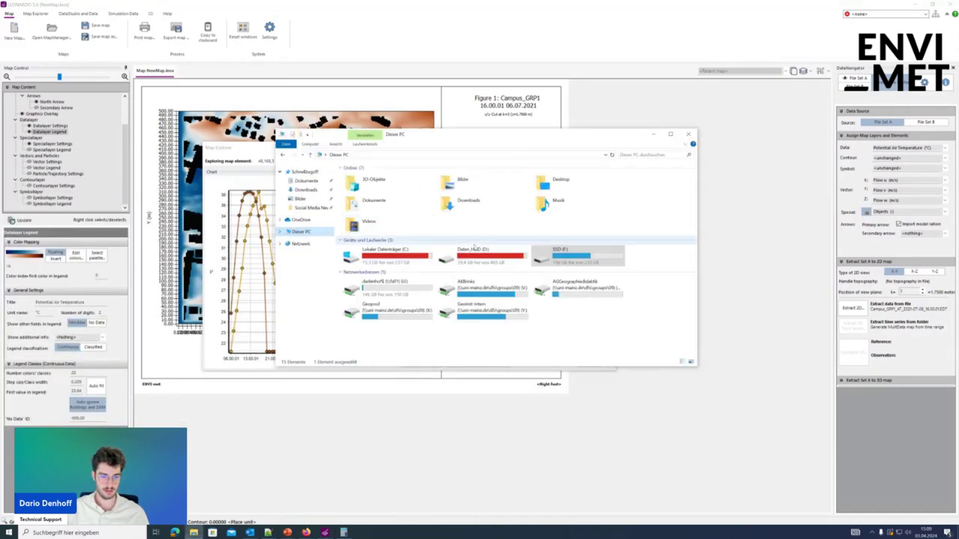
double_click(573, 253)
double_click(366, 178)
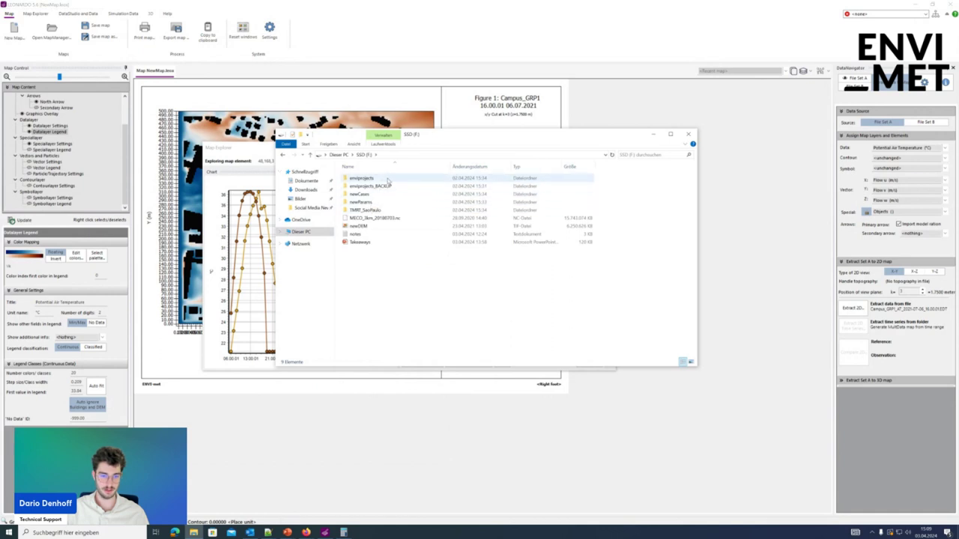
double_click(380, 185)
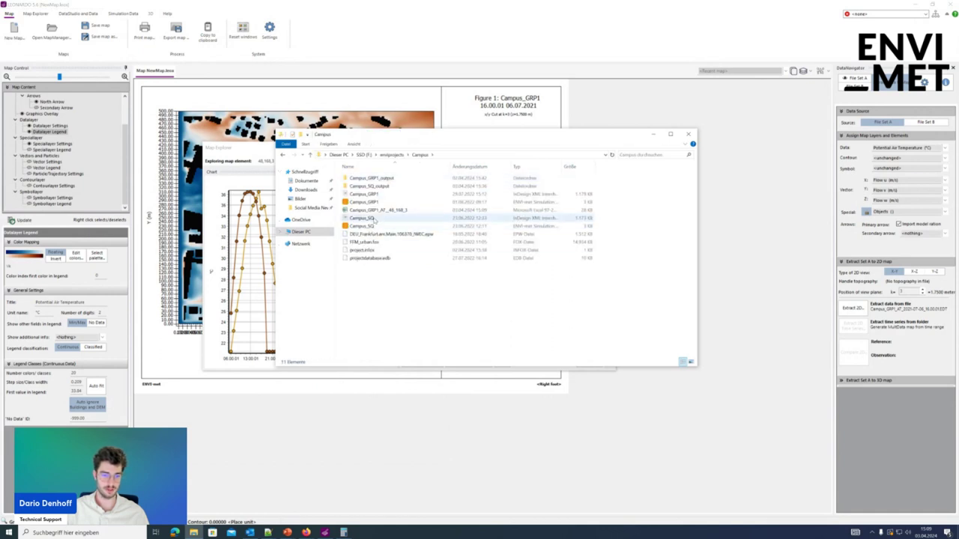
left_click(388, 211)
double_click(389, 210)
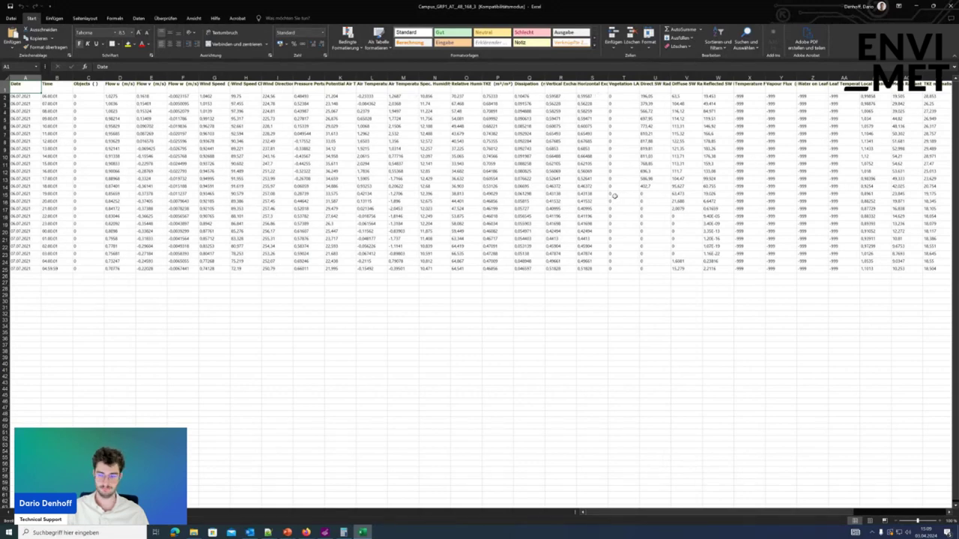
Step: Close the exported spreadsheet, clear the calculator out of the way and close the Map Explorer
left_click(949, 6)
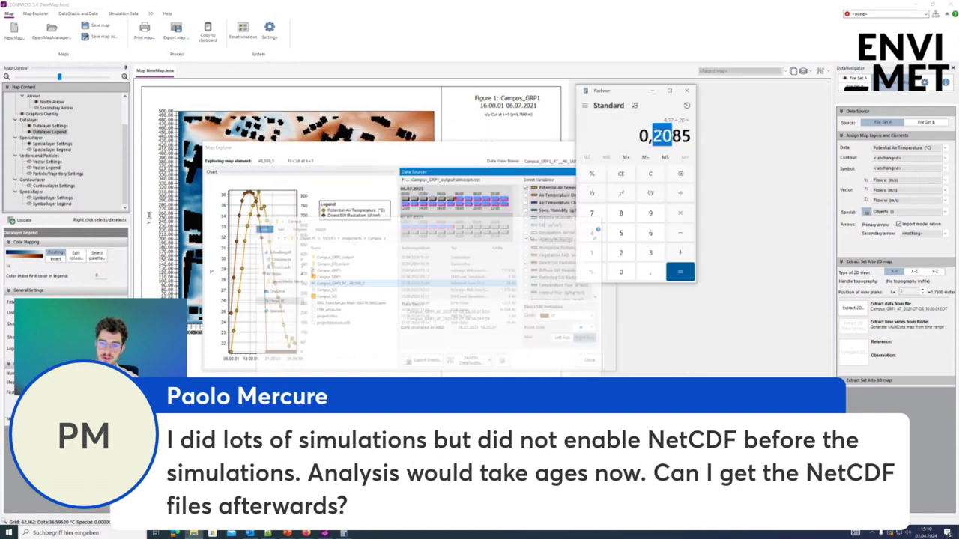
left_click(652, 89)
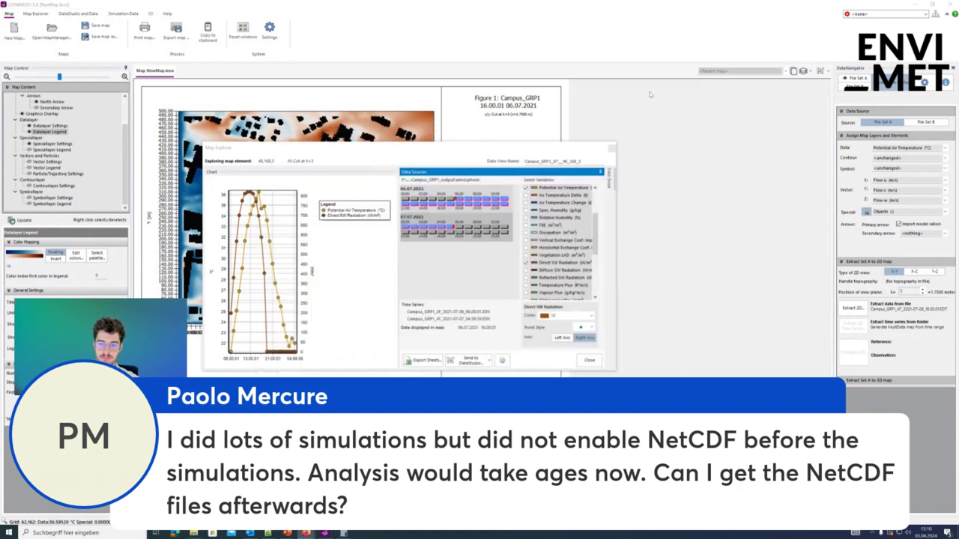
left_click(612, 148)
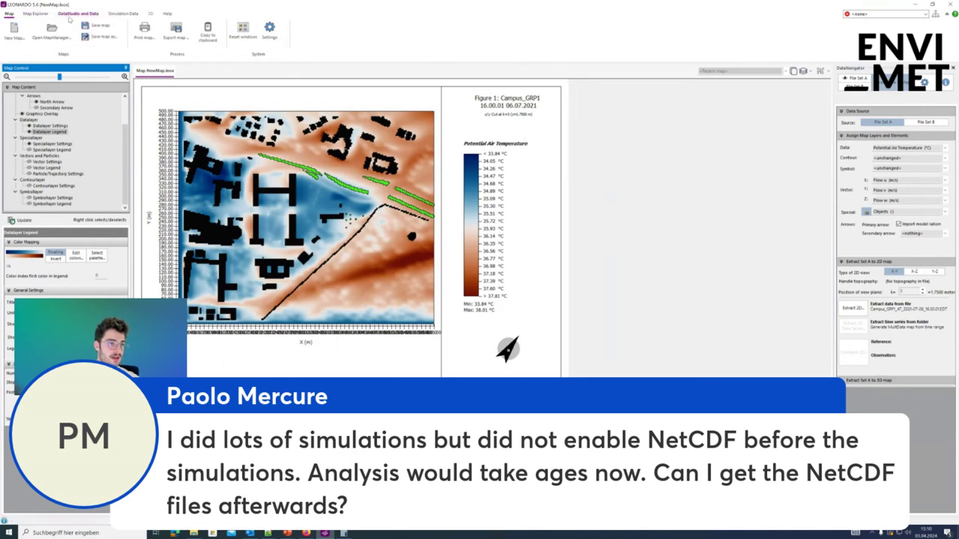
Step: Bring up the data export tools, including NetCDF export, and look through the variables available for the data layer
left_click(69, 19)
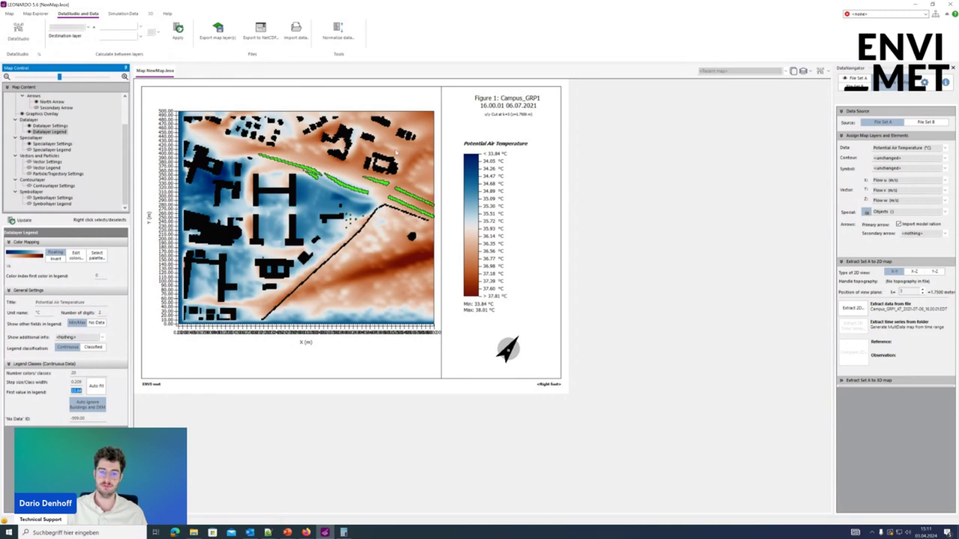
left_click(925, 149)
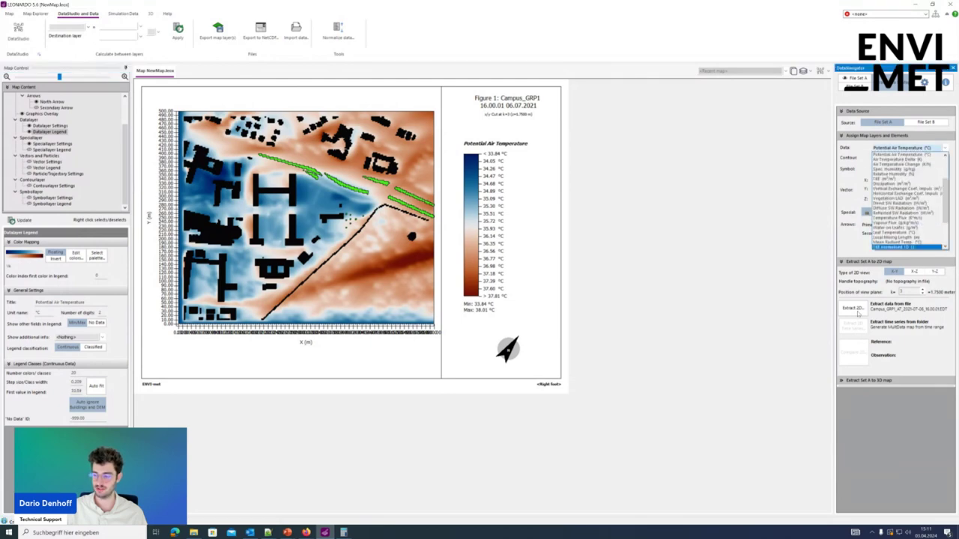
left_click(768, 231)
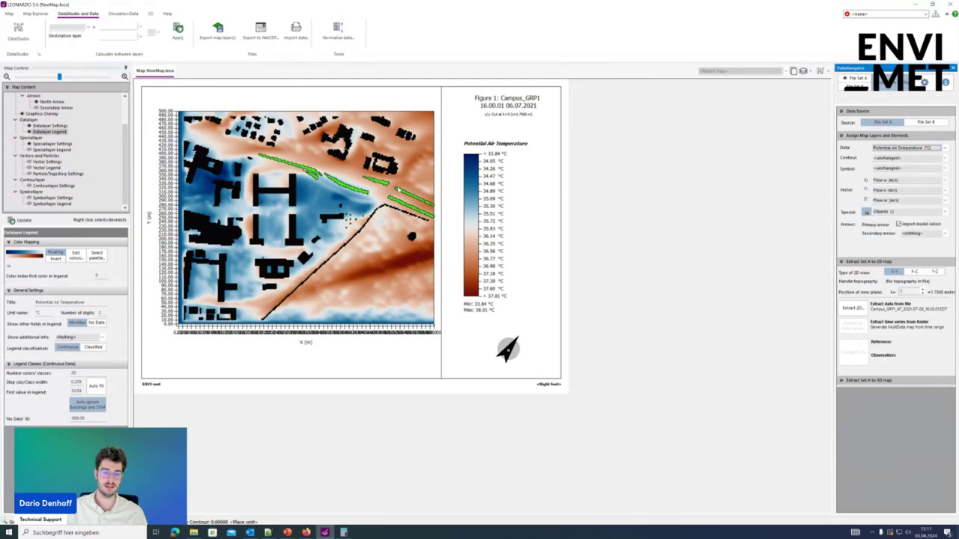
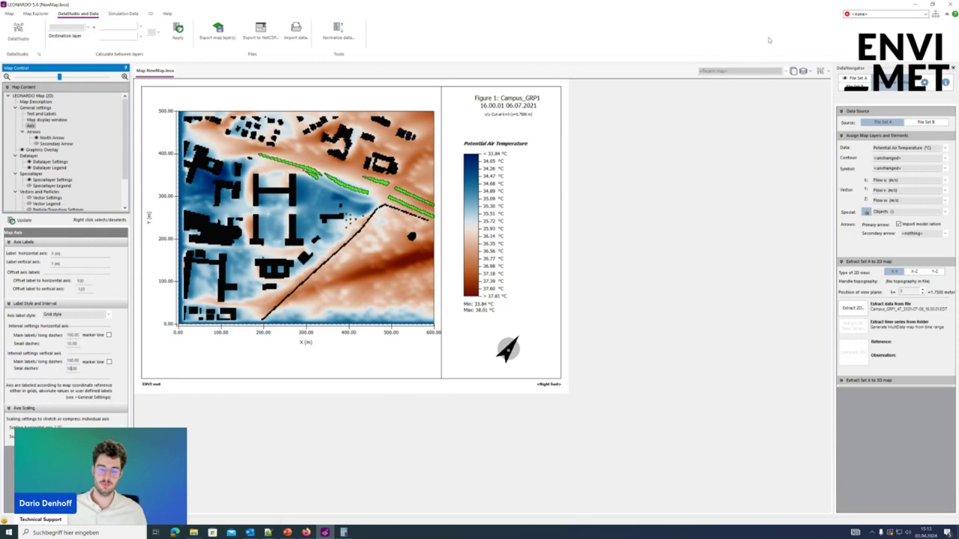
Step: Browse for File Set B's main data file in the Campus_SQ_output\atmosphere folder under F:\enviprojects\Campus
left_click(854, 87)
left_click(847, 304)
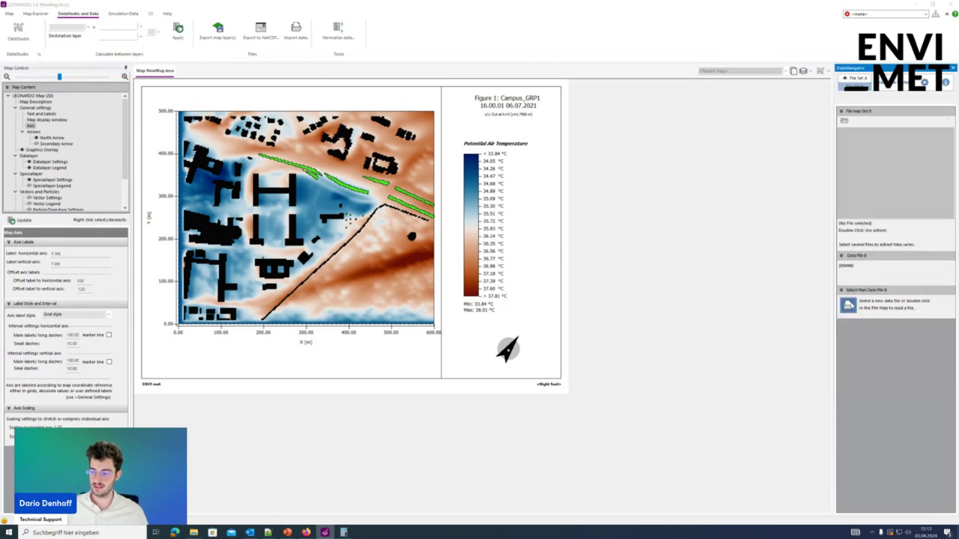
left_click_drag(352, 194, 606, 162)
left_click(283, 265)
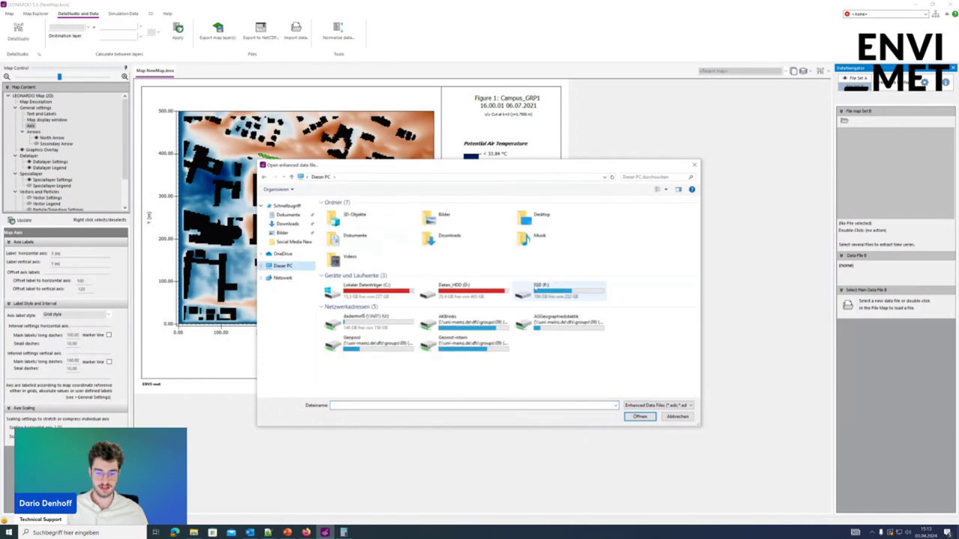
double_click(541, 288)
double_click(389, 211)
double_click(387, 213)
double_click(382, 218)
double_click(388, 212)
Step: Load Campus_SQ_AT_2021-07-06_16.00.01.EDX as the data file of File Set B
left_click_drag(445, 166, 698, 150)
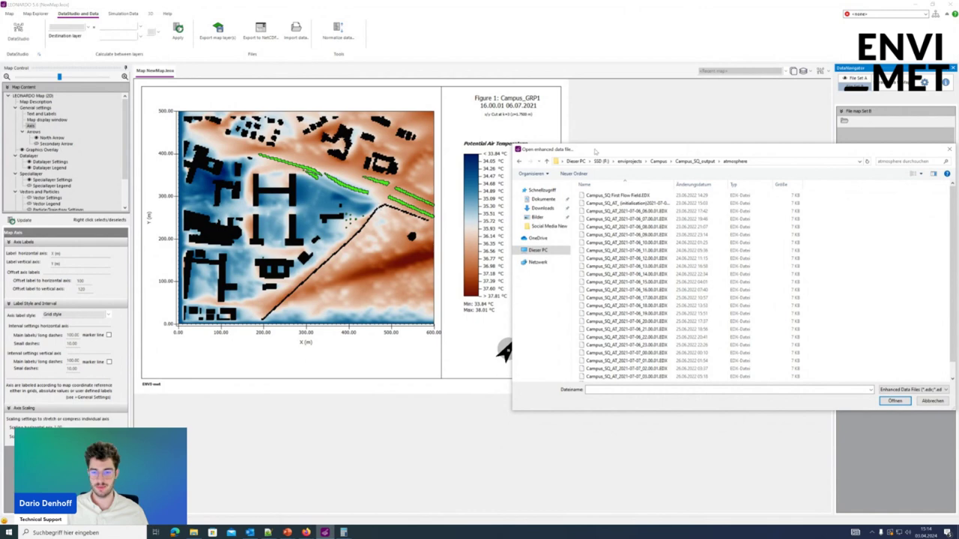
left_click_drag(596, 152, 450, 140)
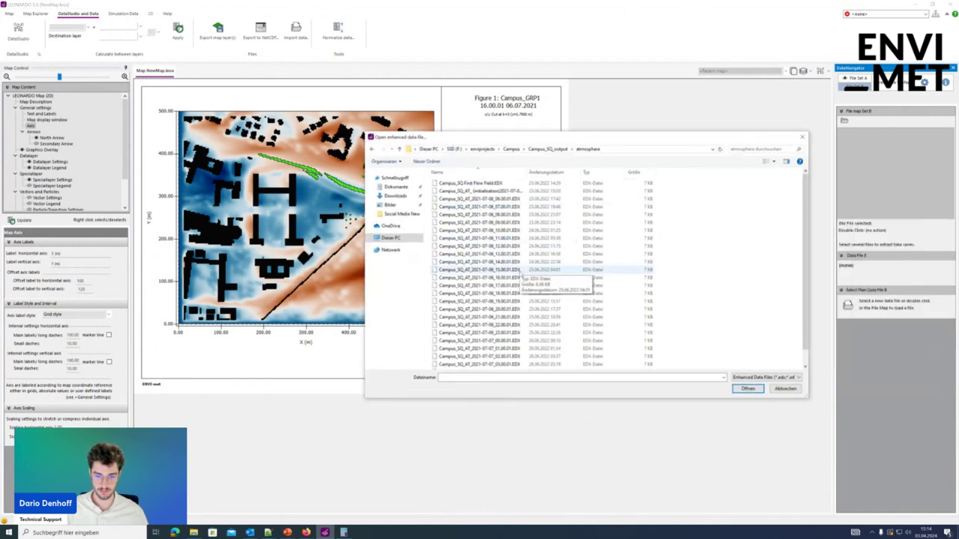
left_click(520, 277)
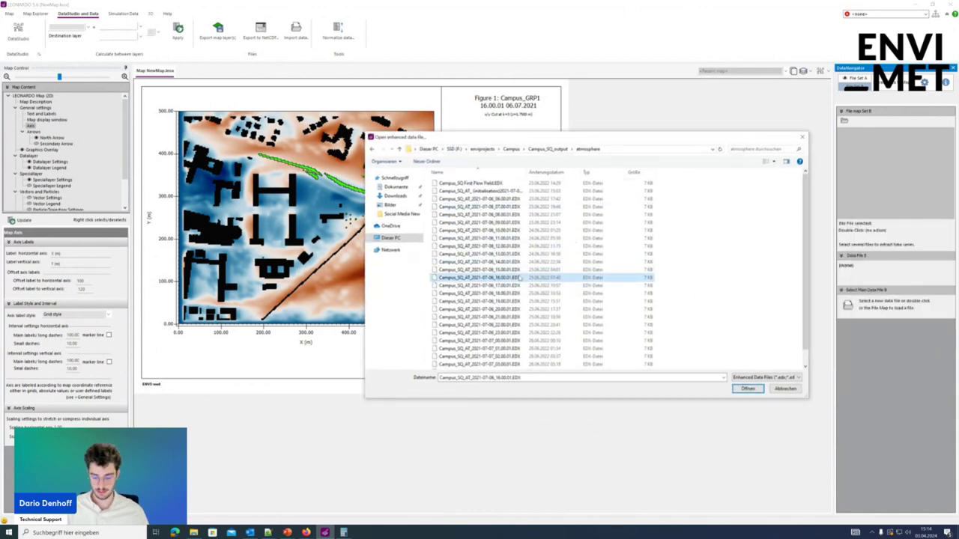
double_click(519, 277)
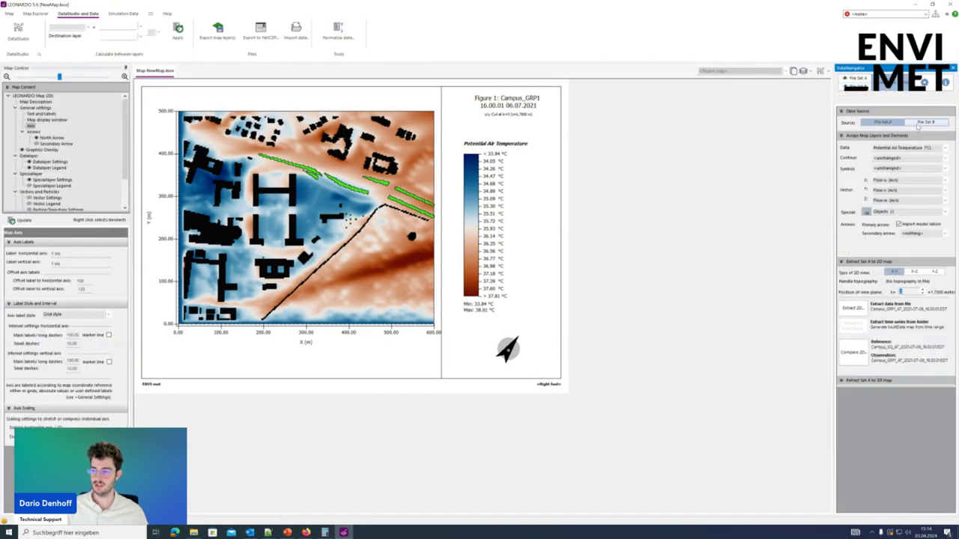
Step: Review the files loaded in both sets and extract the potential air temperature 2D map from File Set B
left_click(859, 87)
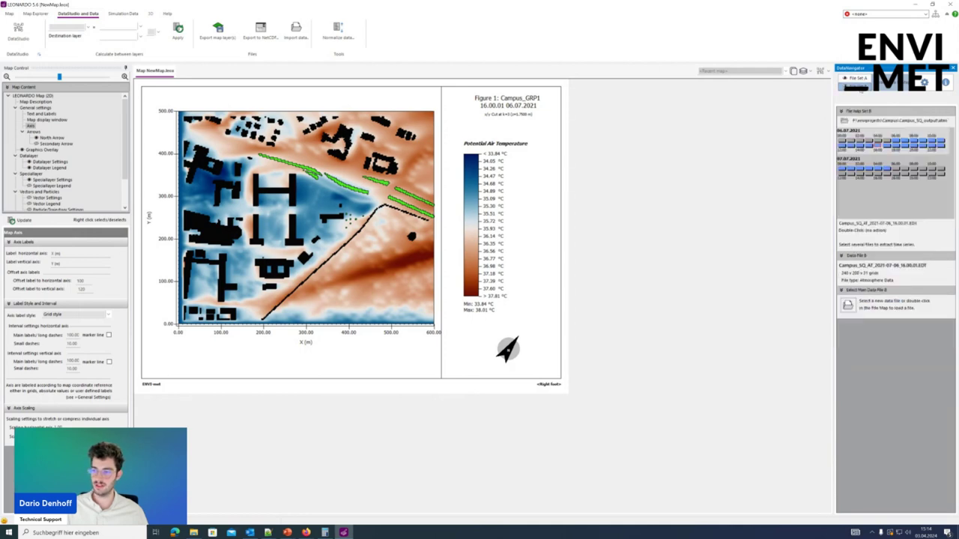
left_click(850, 78)
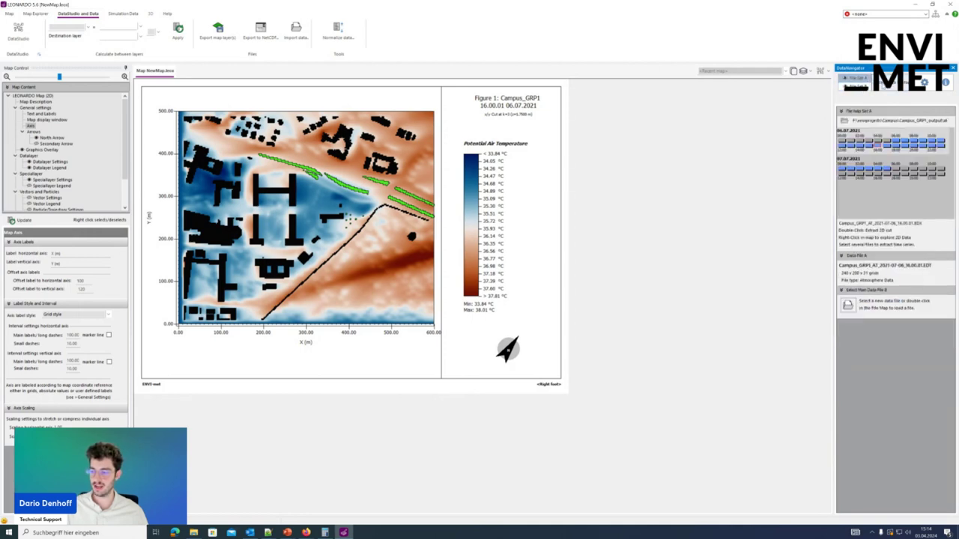
left_click(854, 83)
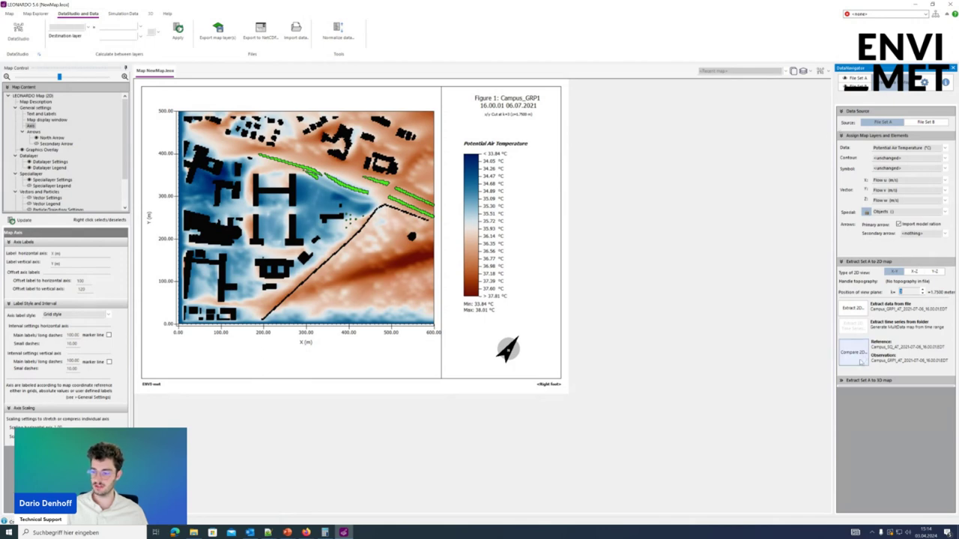
left_click(924, 122)
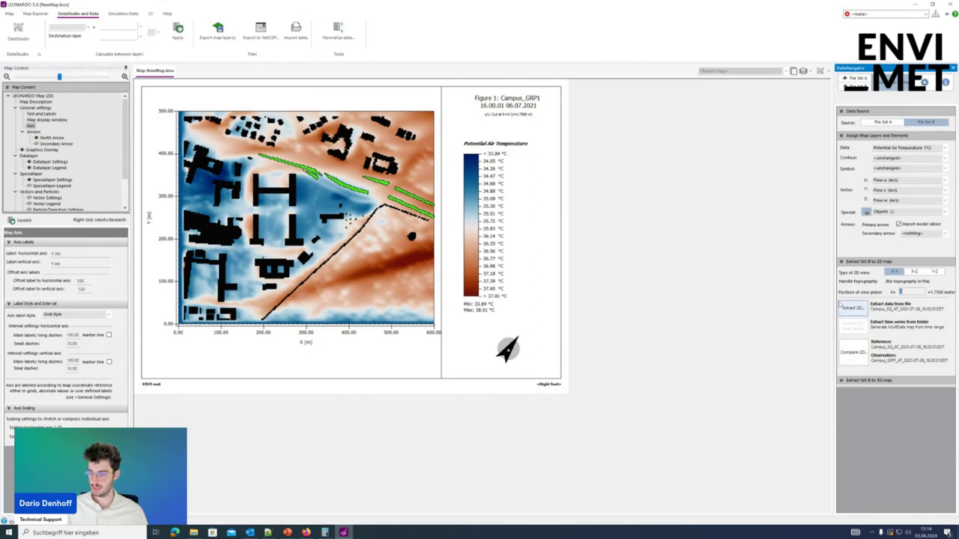
left_click(847, 309)
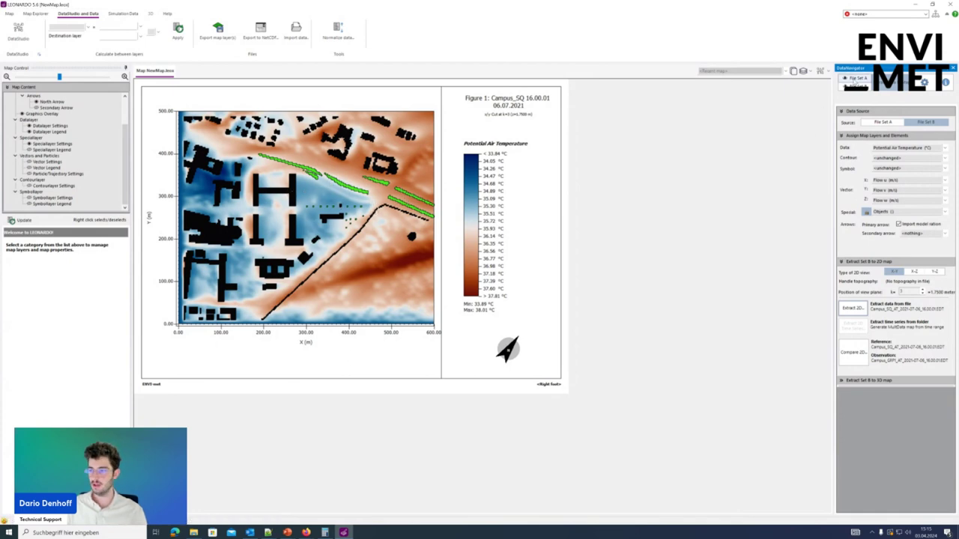
Step: Check the files in both sets and generate a 2D comparison map of Campus_GRP1 against Campus_SQ
left_click(855, 77)
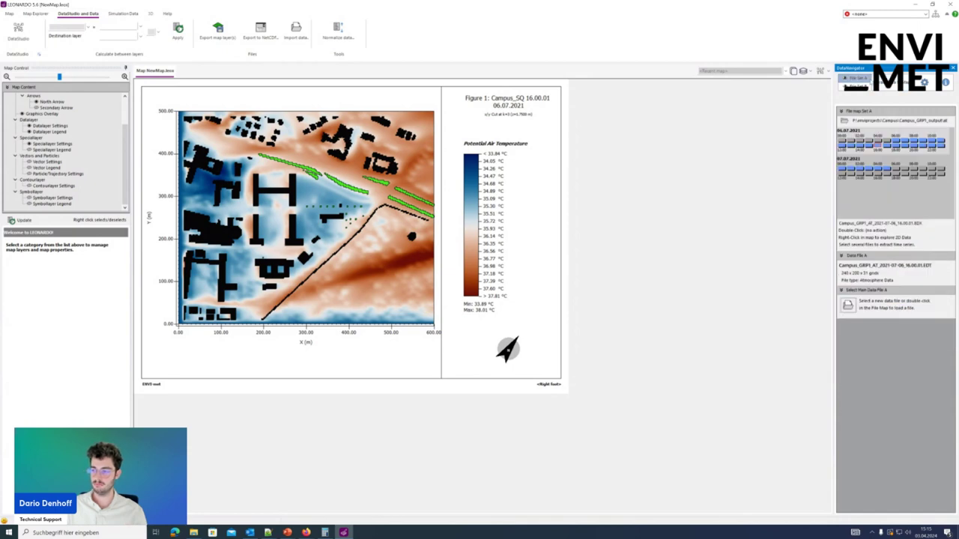
left_click(861, 87)
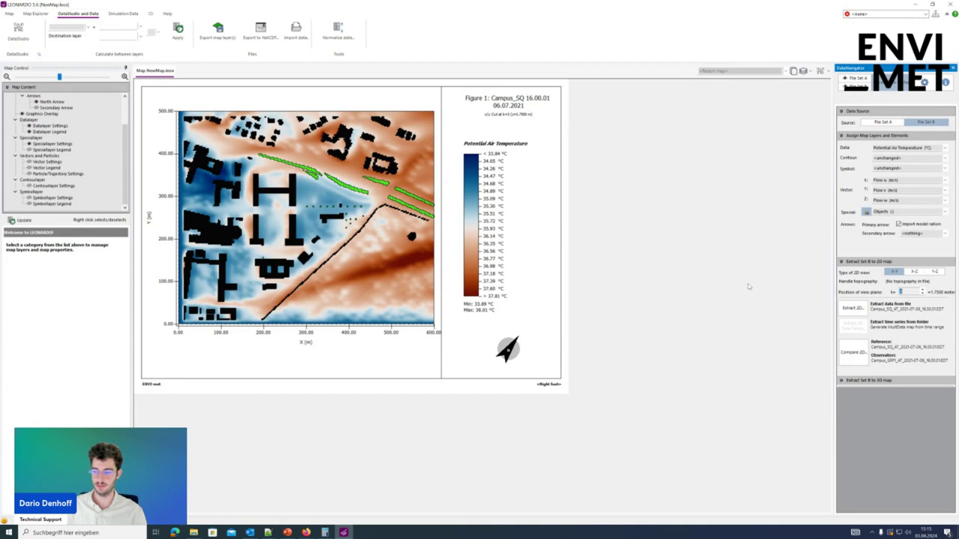
left_click(859, 79)
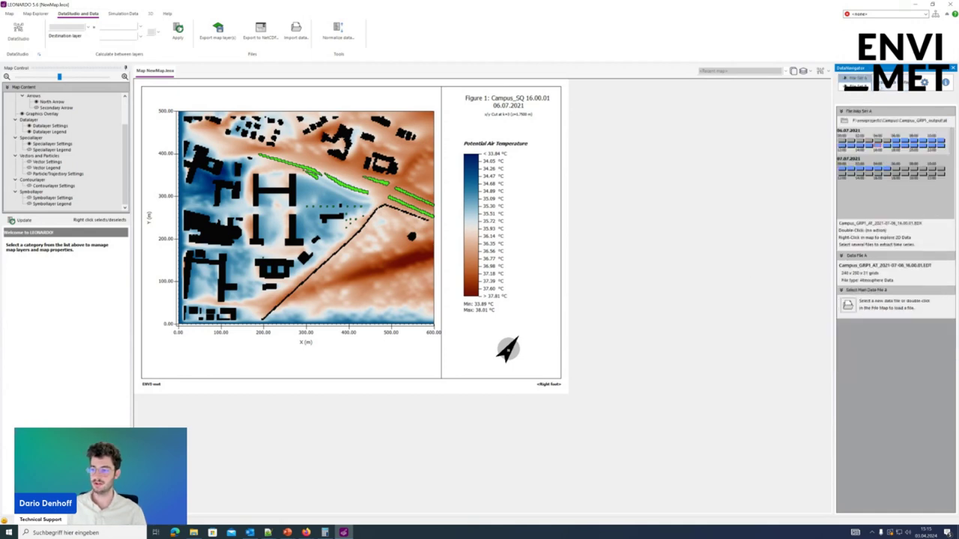
left_click(881, 87)
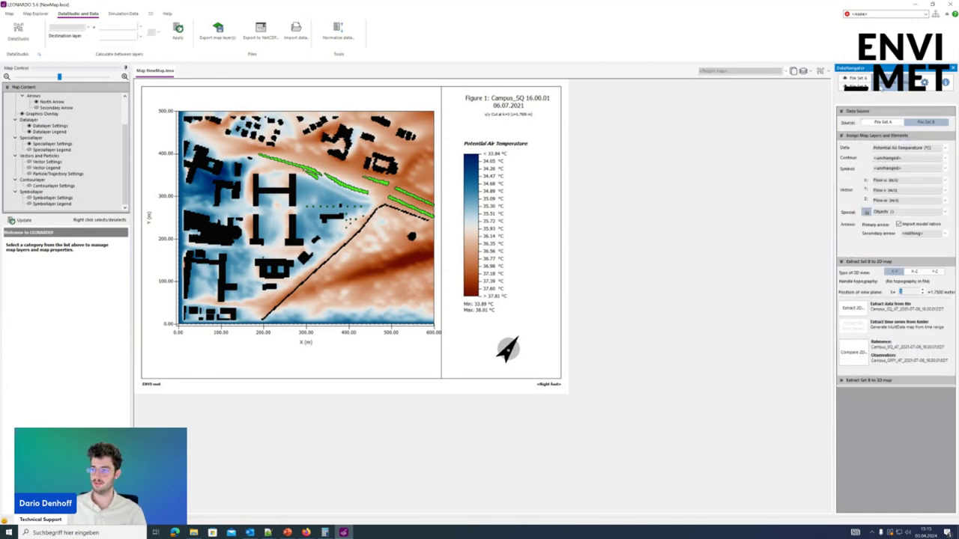
left_click(850, 358)
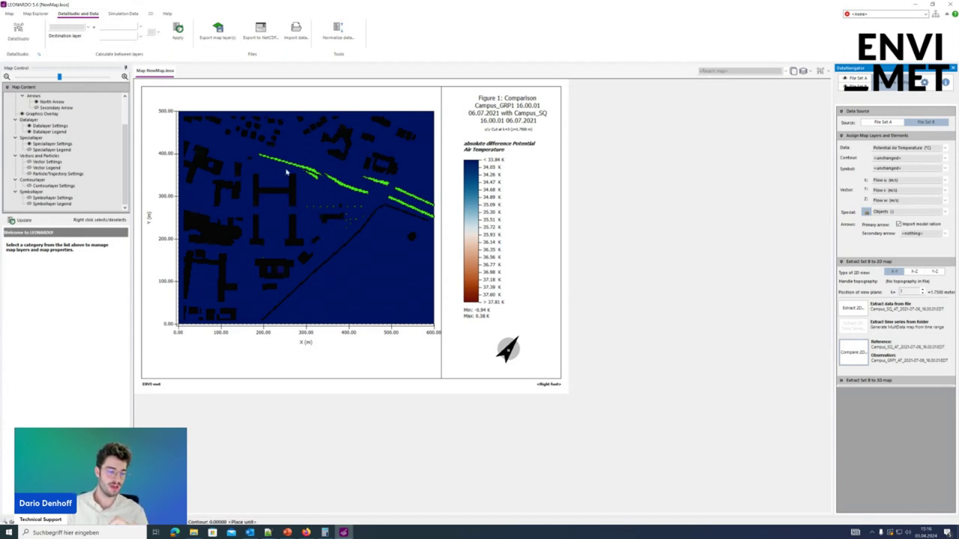
Step: Set the data layer legend's class width to 0.094 and its first value to -0.94, and update the comparison map
left_click(50, 132)
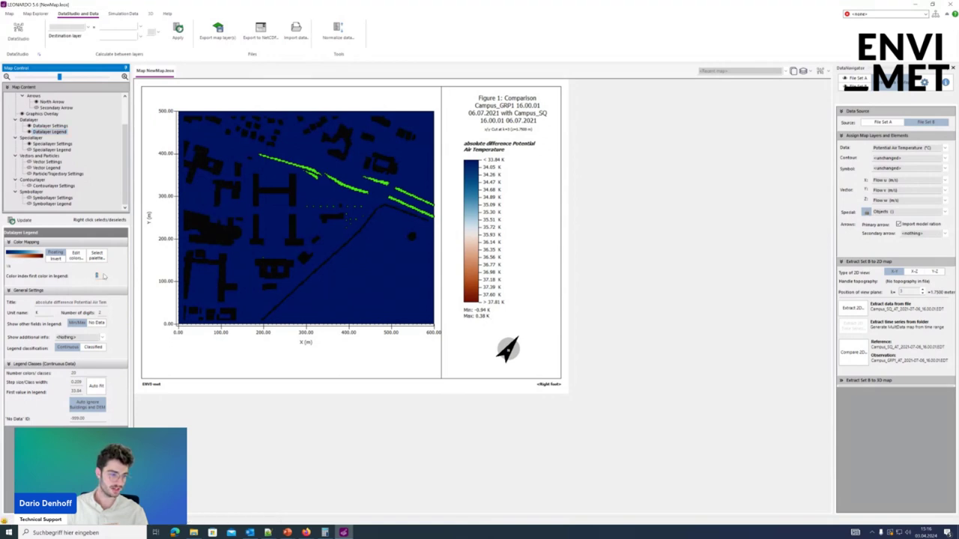
double_click(74, 373)
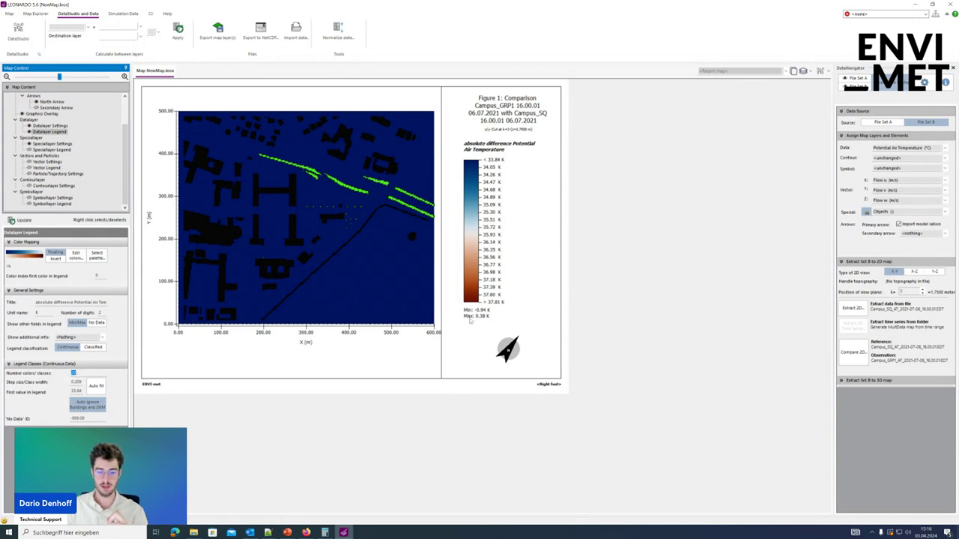
double_click(76, 382)
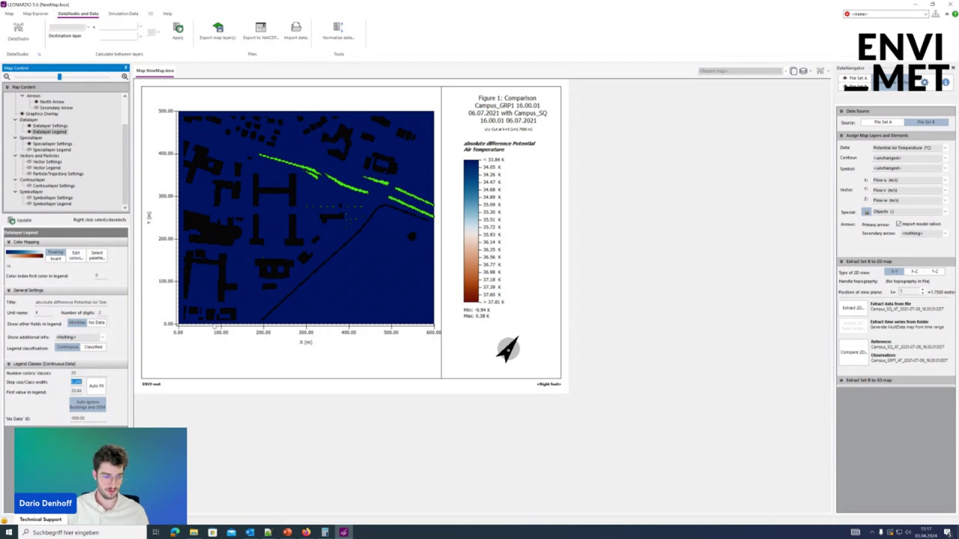
type("0.05")
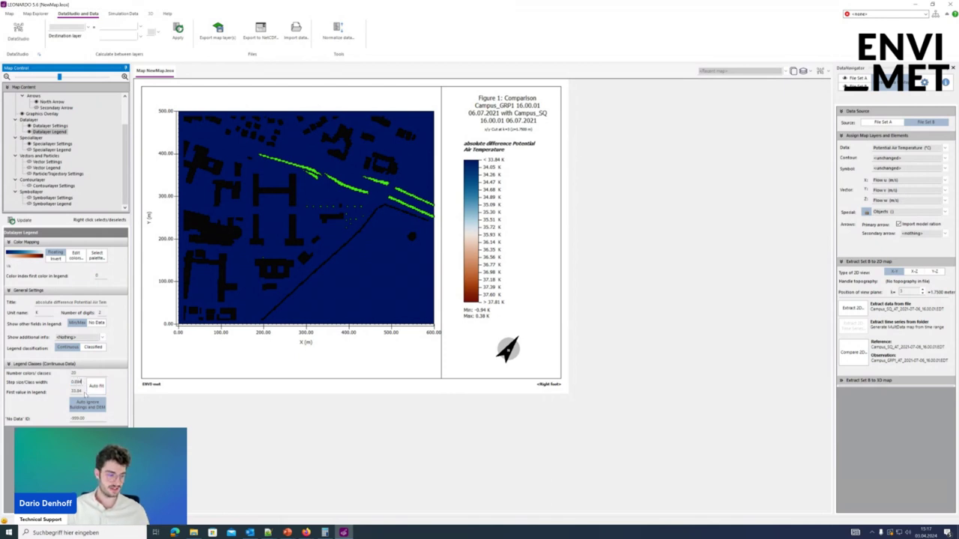
key("Tab")
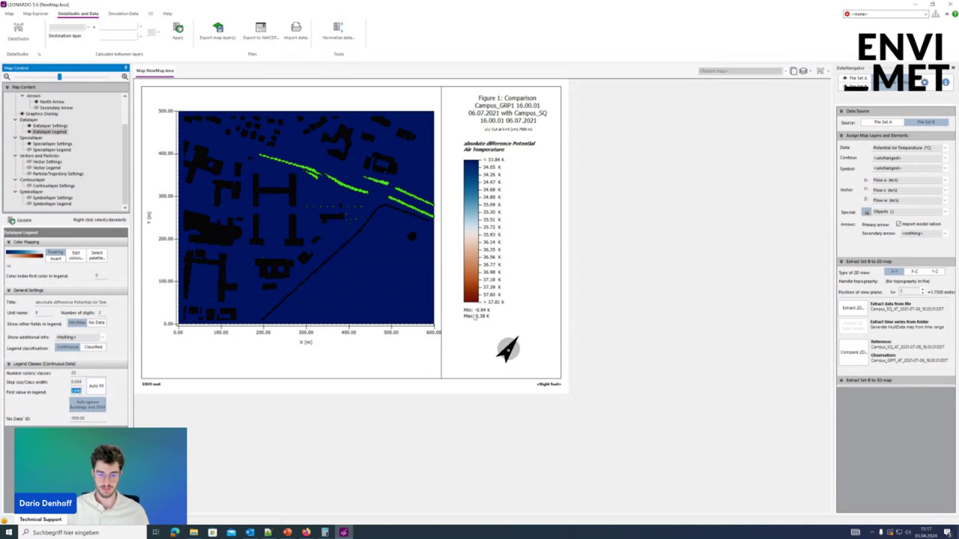
type("0.94")
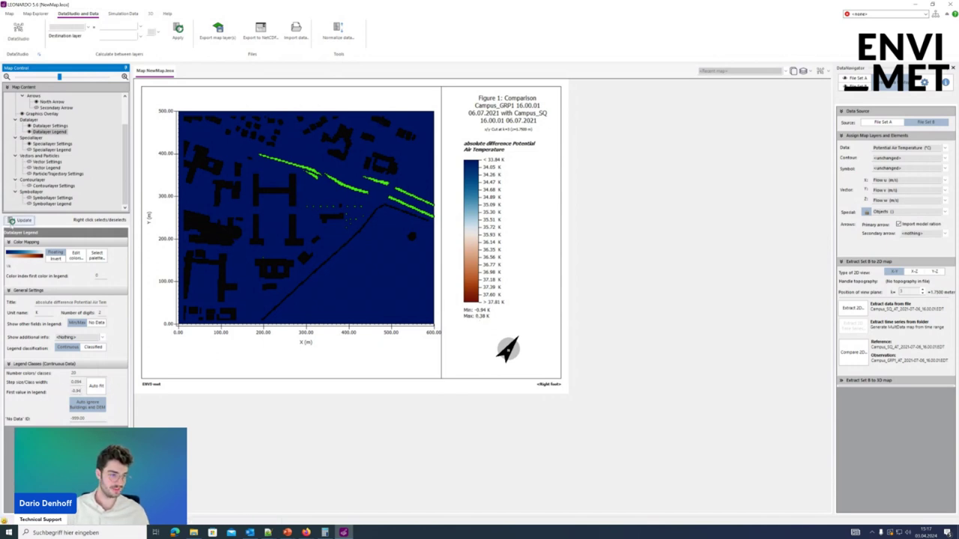
left_click(11, 221)
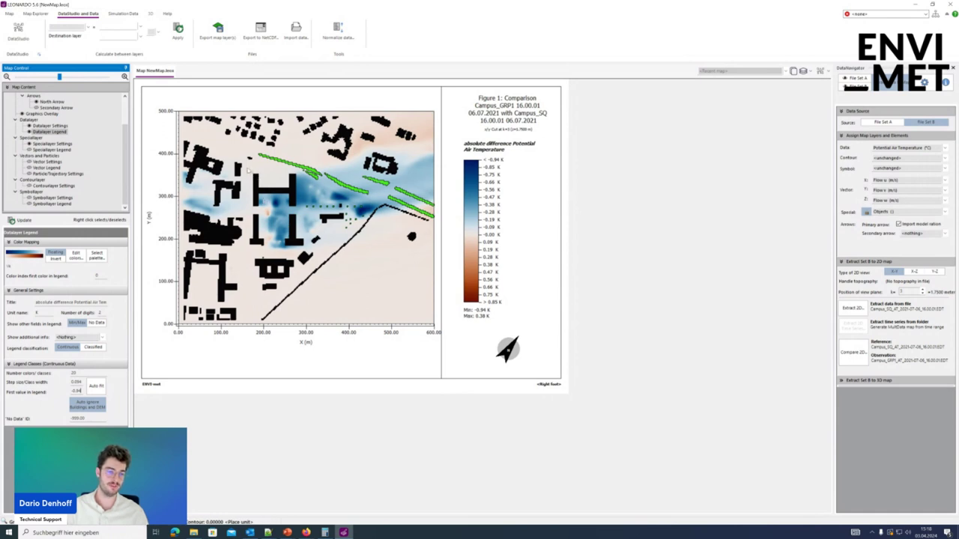
Step: Mark a window around the H-shaped buildings from grid 63,147 to grid 121,69 and cut the map data to it
right_click(249, 168)
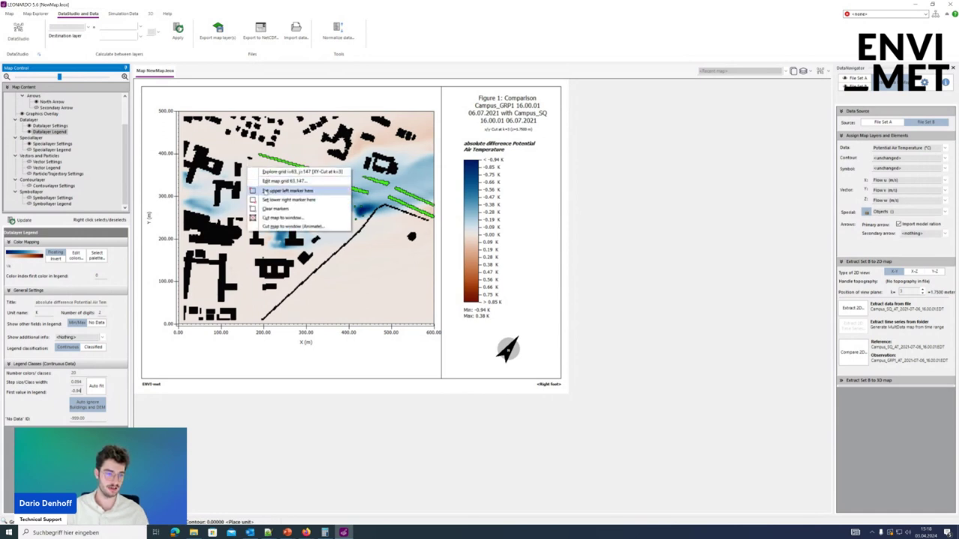
left_click(265, 191)
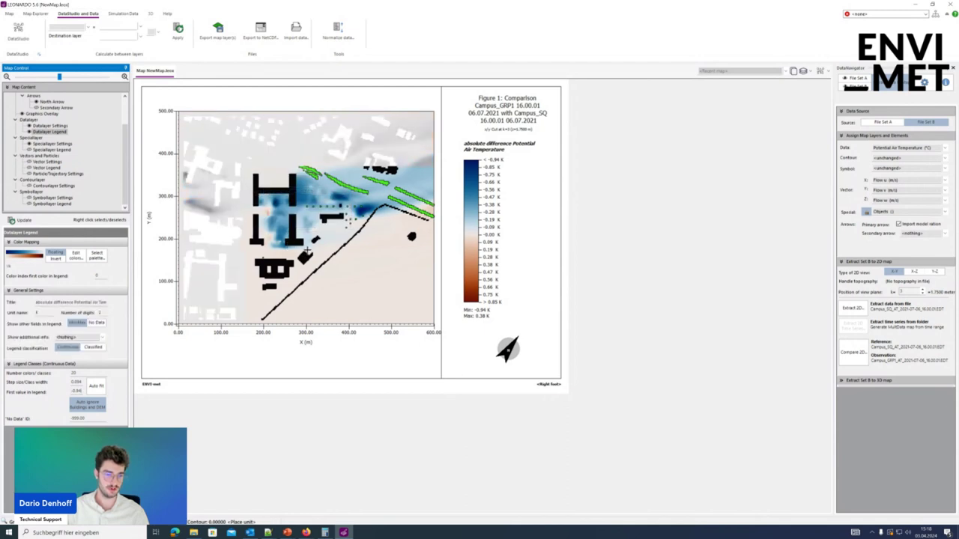
right_click(307, 251)
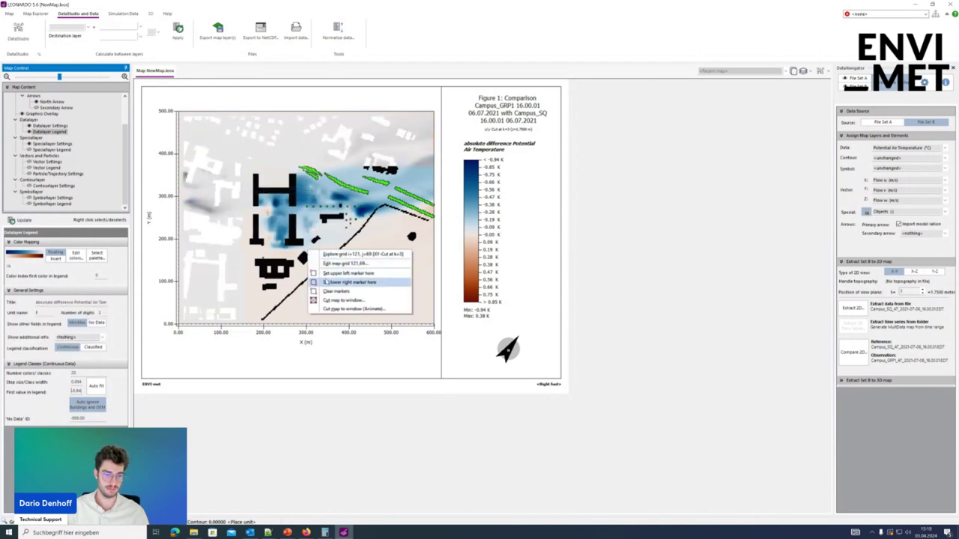
left_click(329, 283)
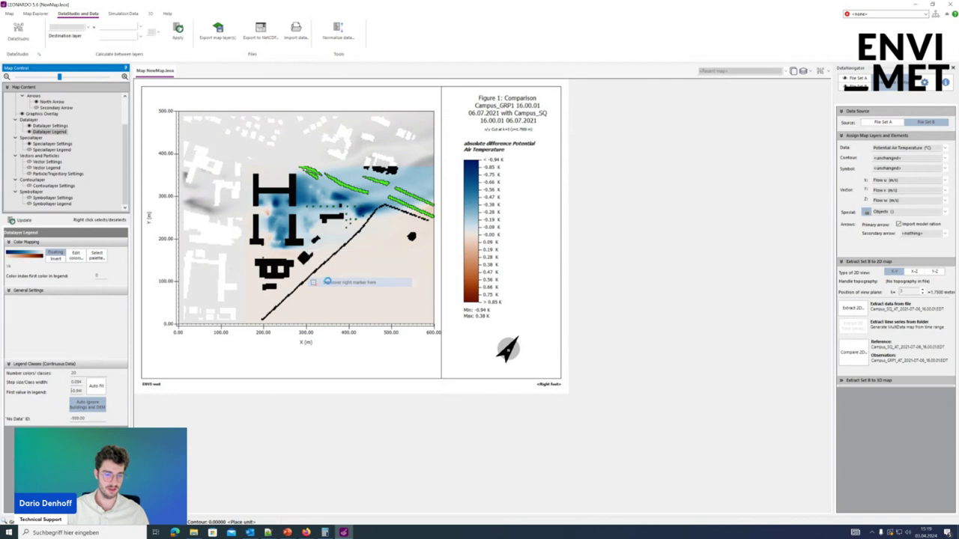
right_click(282, 226)
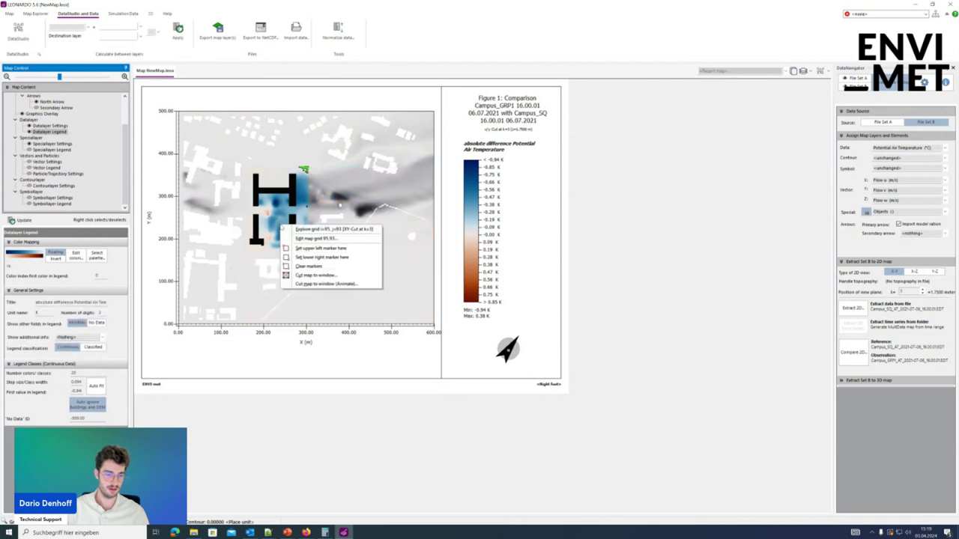
left_click(324, 277)
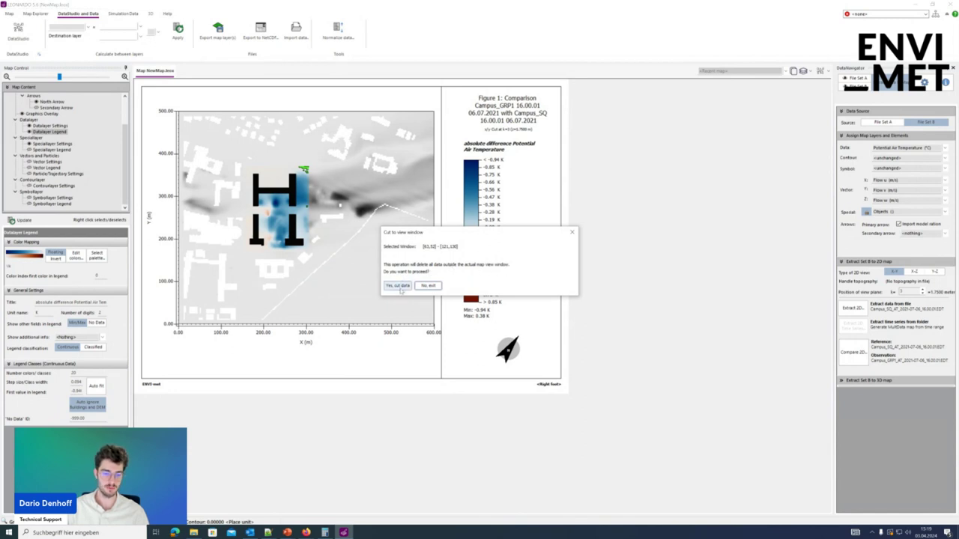
left_click(399, 288)
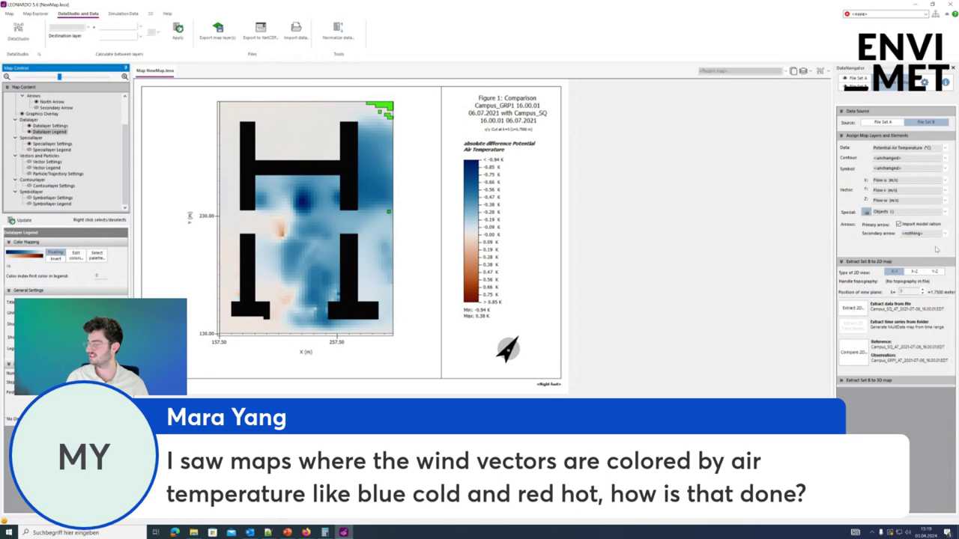
Step: Extract the 2D map from File Set B and show its wind vectors as a limited number of randomly drawn vectors
left_click(856, 308)
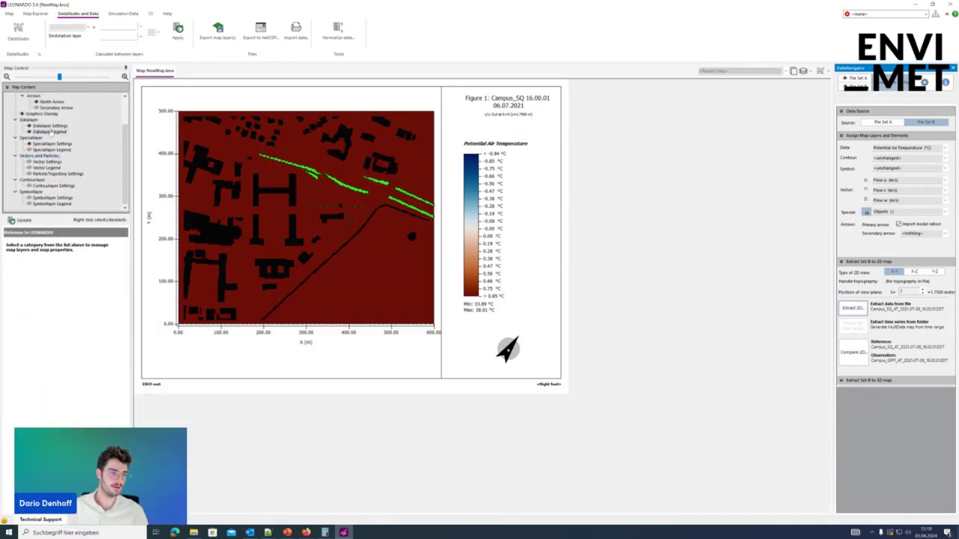
left_click(47, 161)
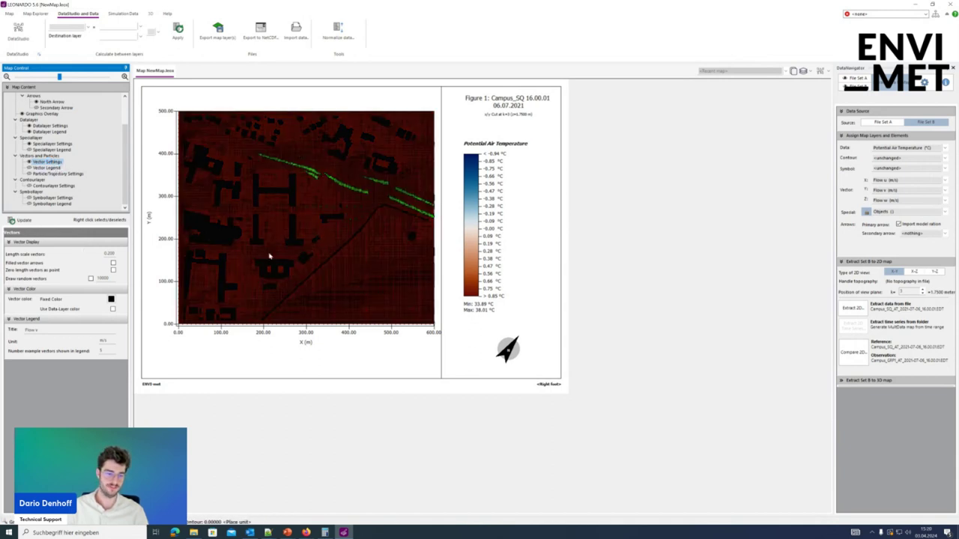
left_click(90, 279)
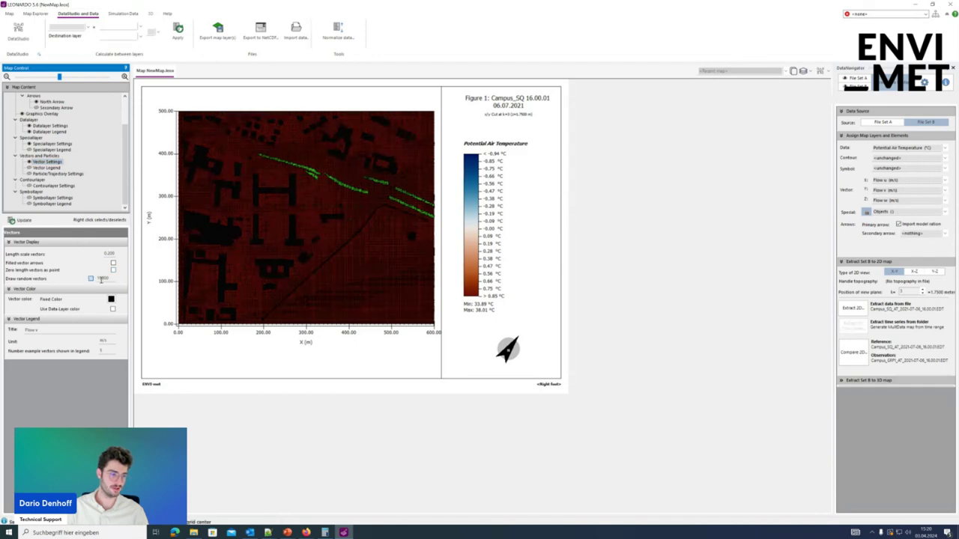
double_click(103, 278)
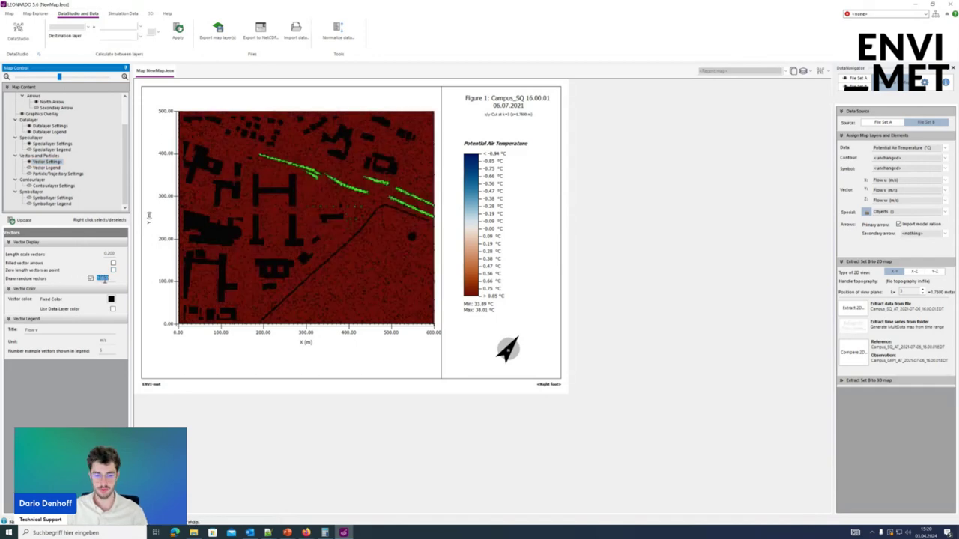
type("4")
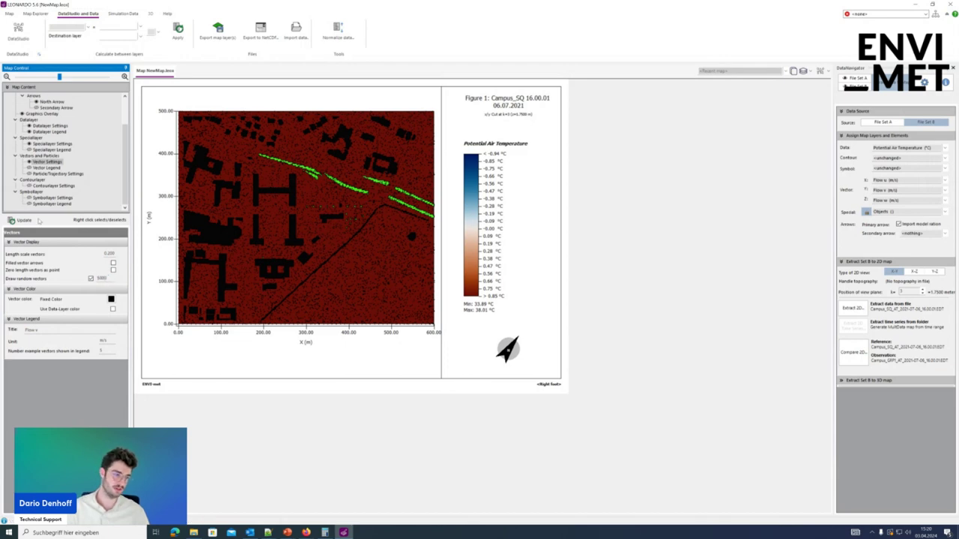
left_click(11, 220)
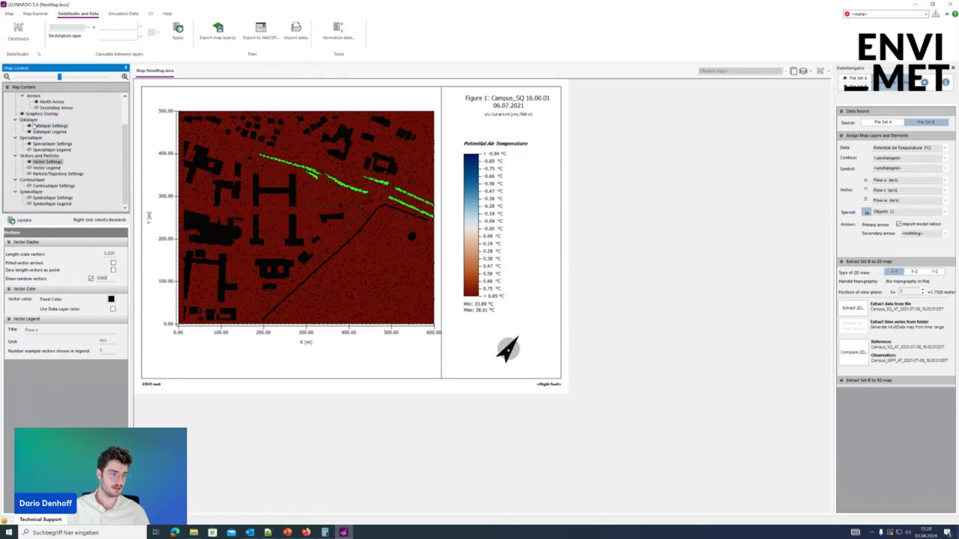
Step: Hide the air temperature data layer and show the vector legend on the map
scroll(49, 138, "up", 1)
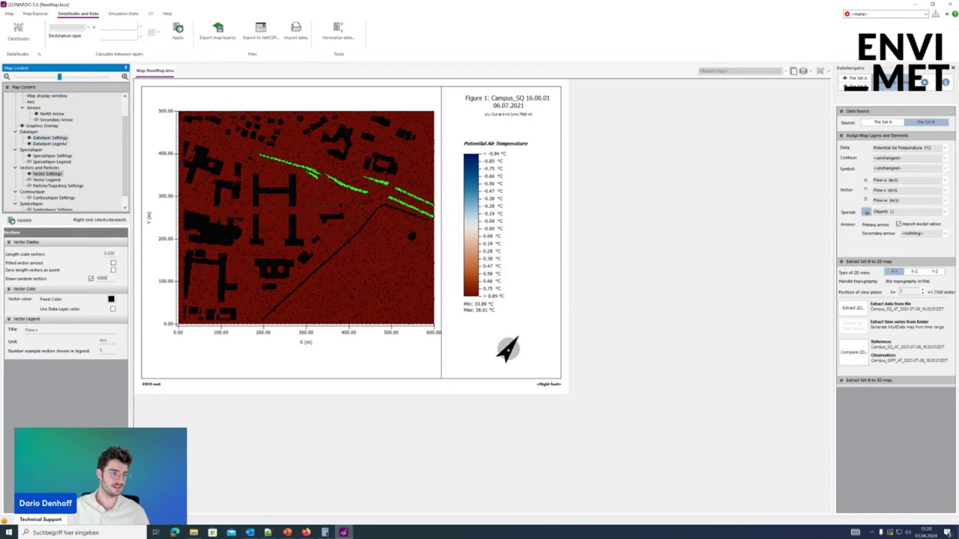
left_click(63, 138)
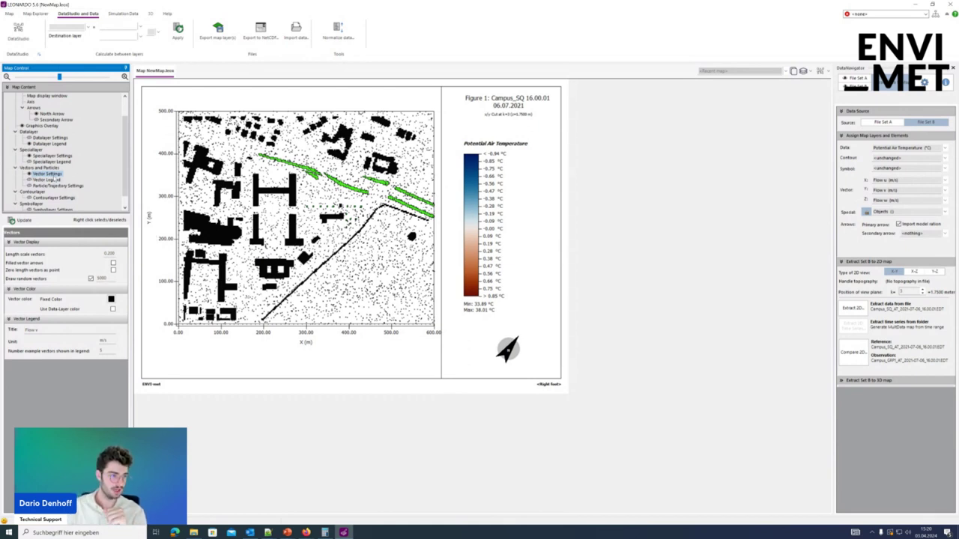
left_click(47, 180)
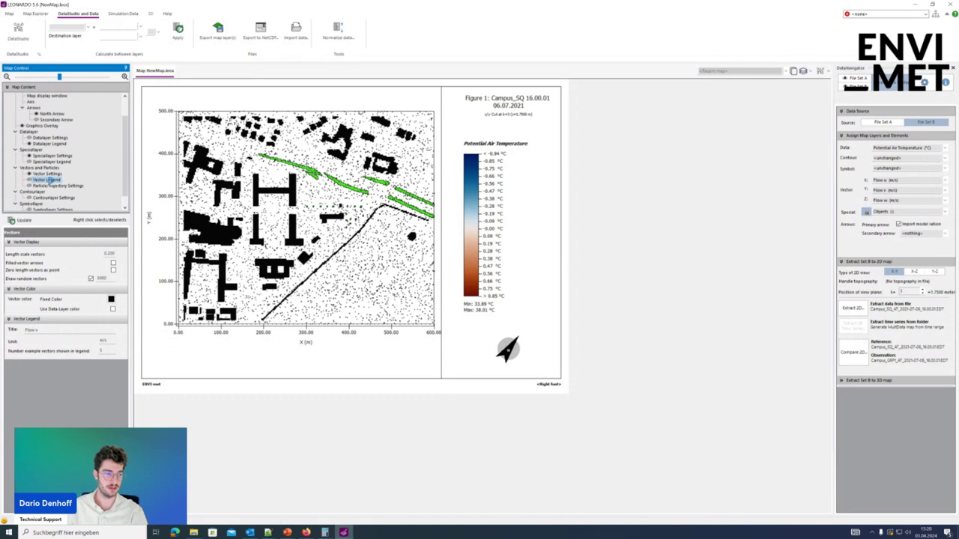
right_click(50, 183)
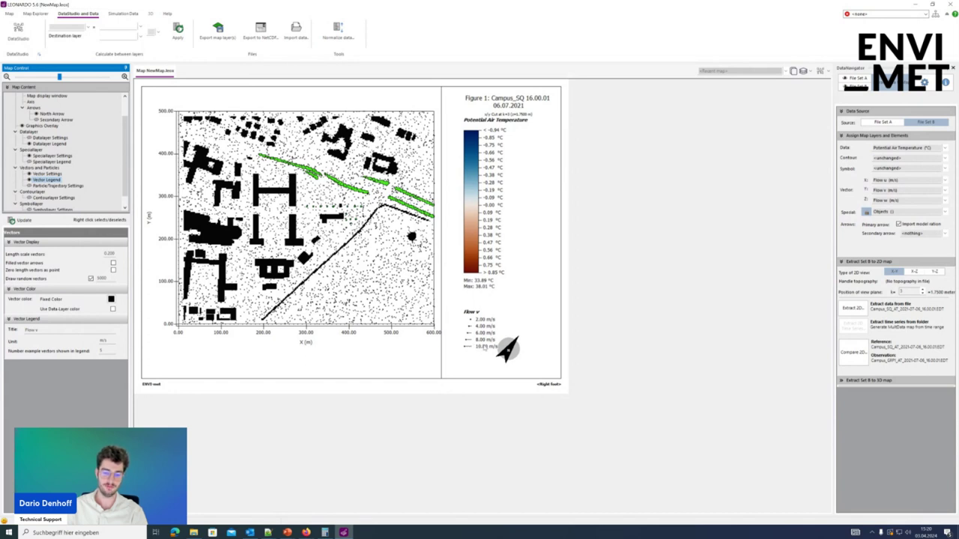
Step: Color the wind vectors with the data layer color, set their length scale to 0.020, and update the map
left_click(57, 174)
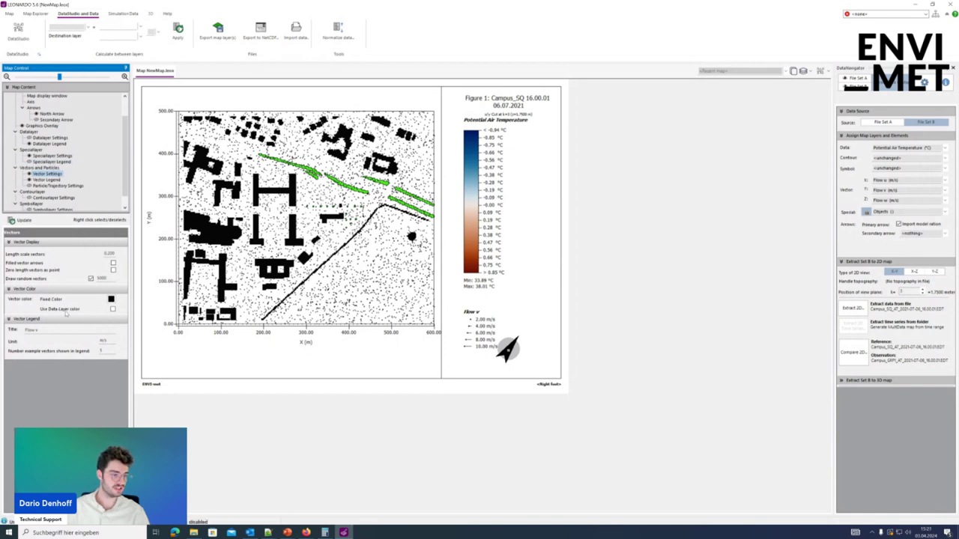
left_click(113, 309)
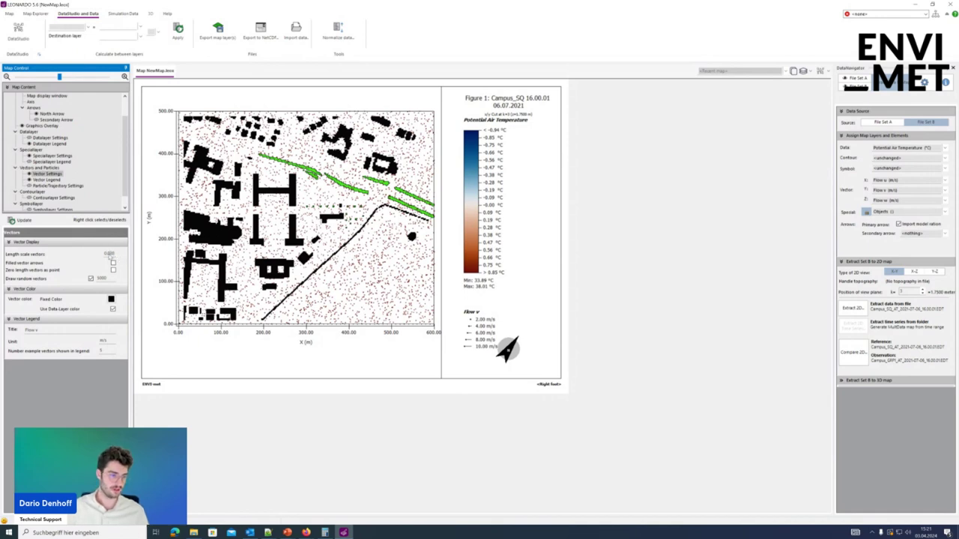
left_click(11, 220)
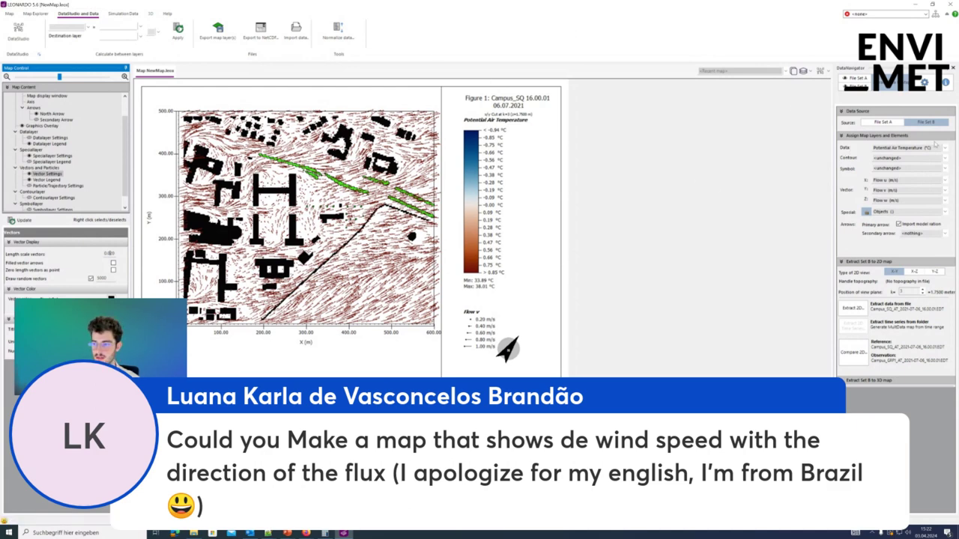
Step: Assign Temperature Flux as the map's data variable and look through the other available variables
left_click(907, 148)
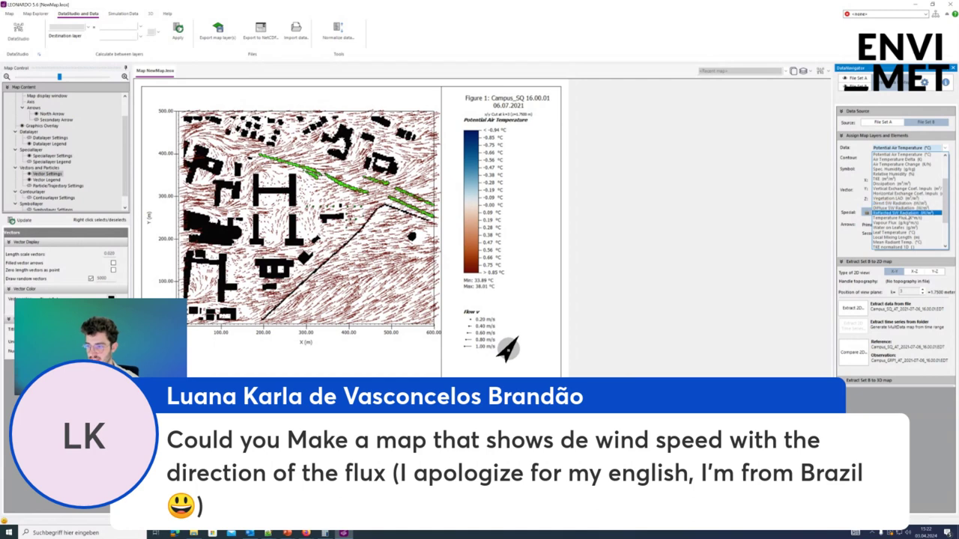
scroll(921, 226, "down", 3)
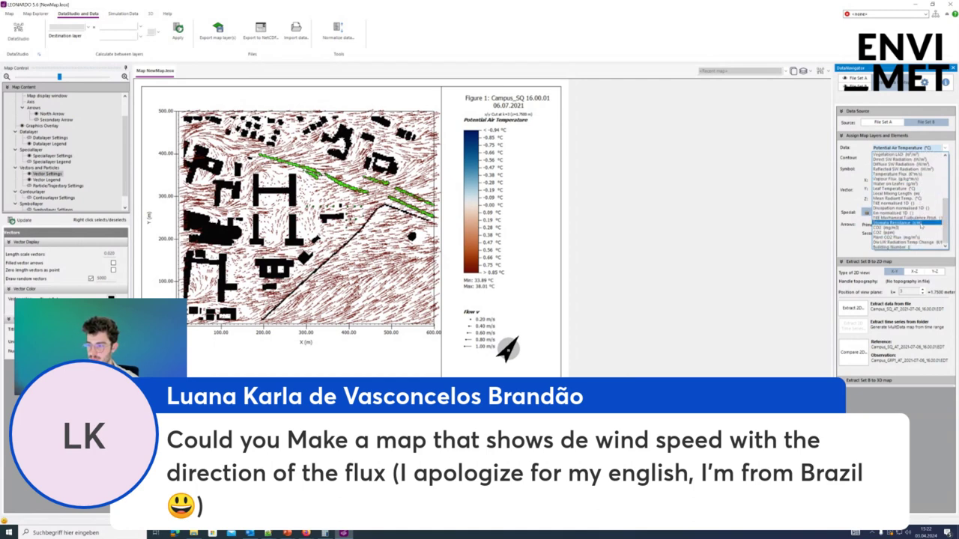
scroll(922, 214, "up", 1)
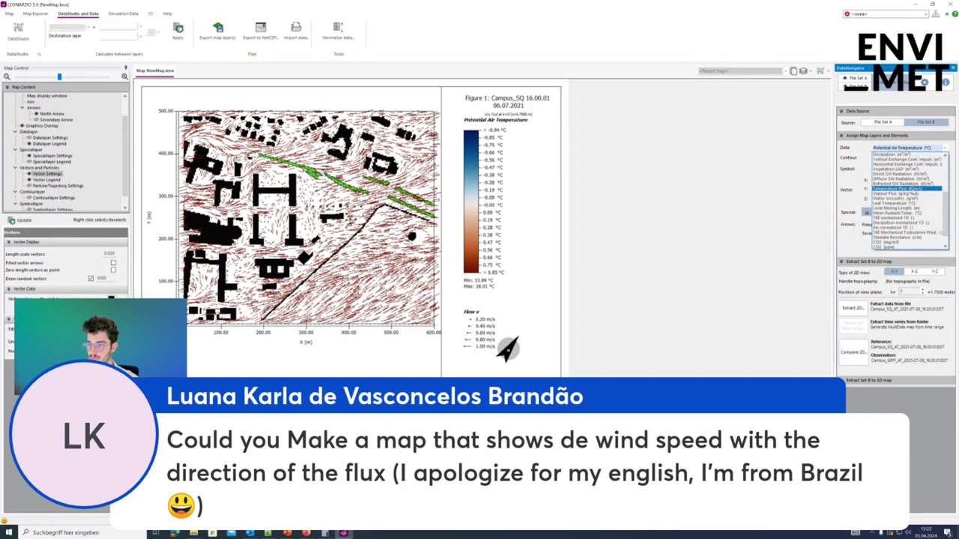
left_click(903, 188)
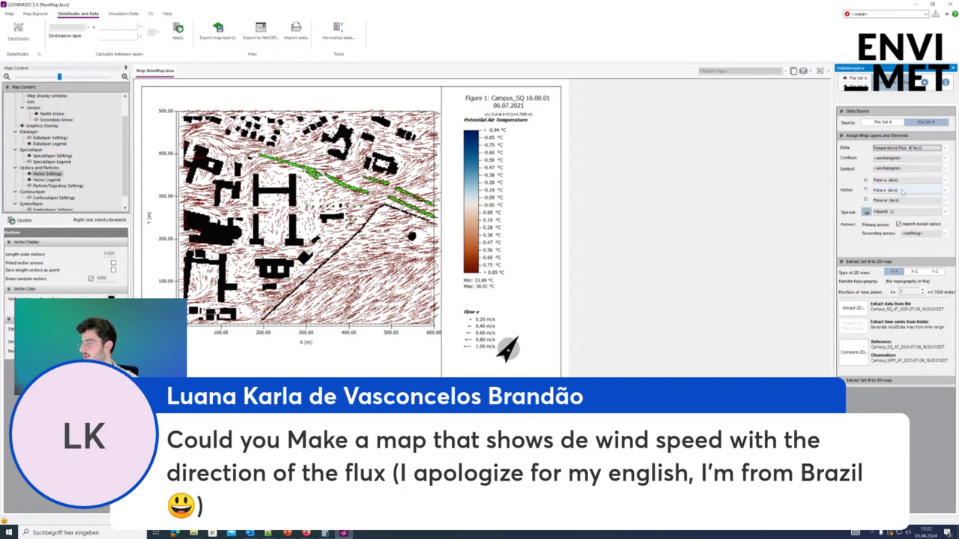
left_click(908, 148)
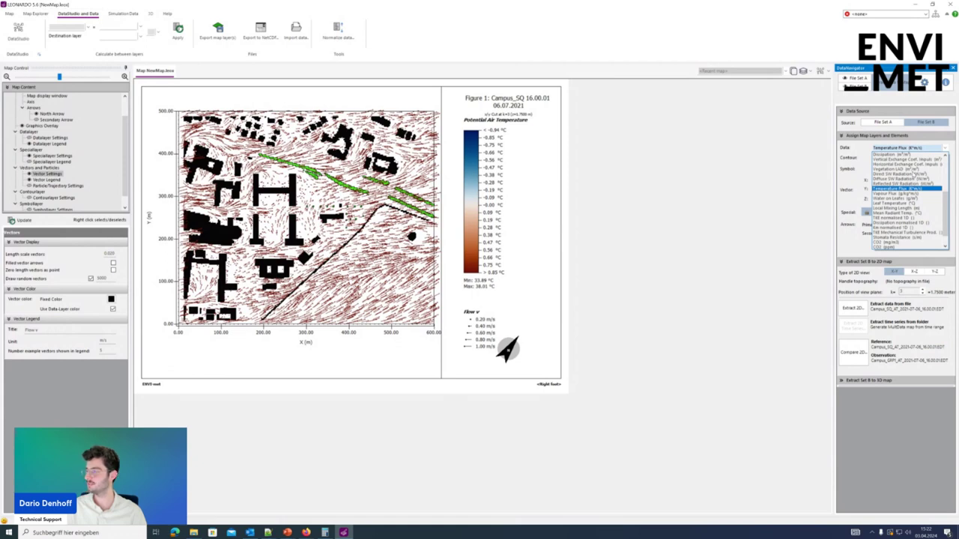
left_click(808, 160)
left_click(909, 148)
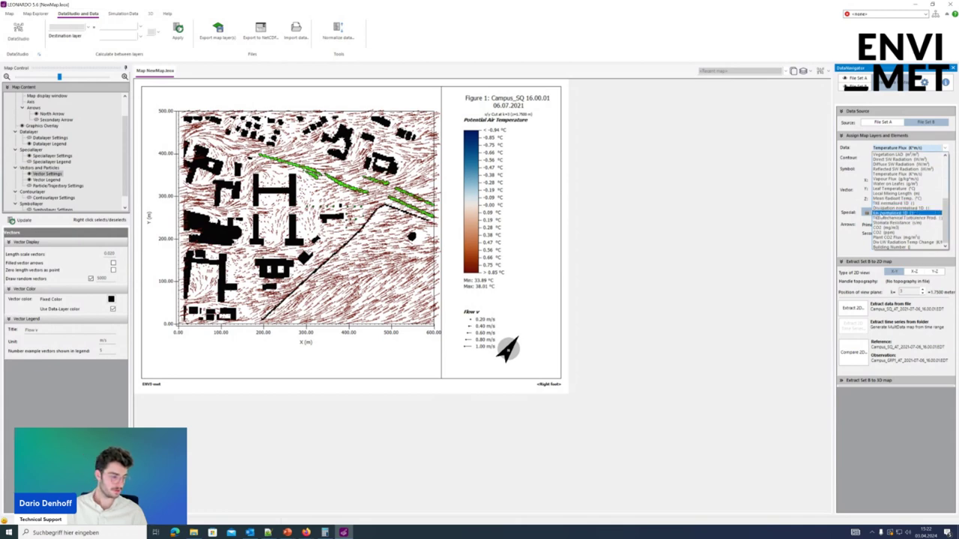
scroll(906, 199, "up", 3)
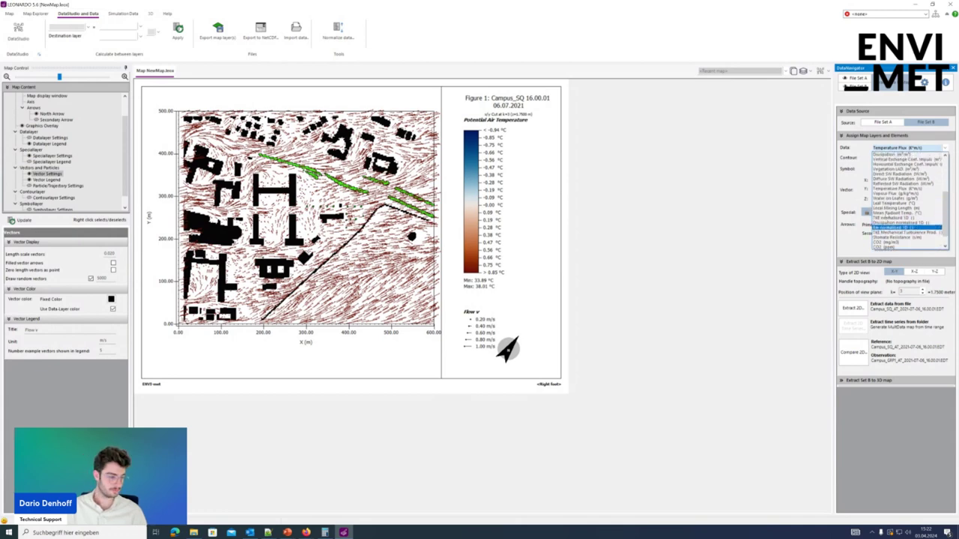
key("Escape")
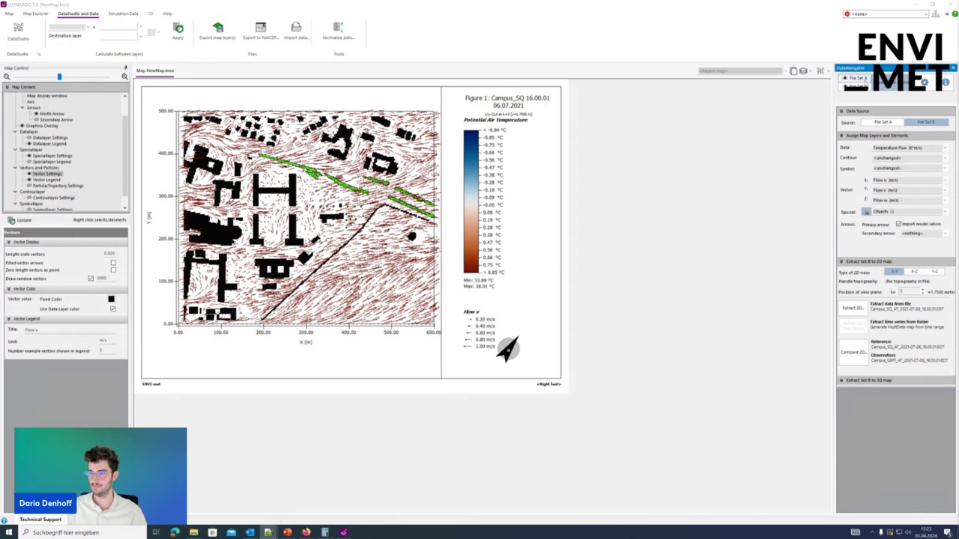
Step: Extract a 3D map from File Set A with Potential Air Temperature as the data variable
left_click(864, 80)
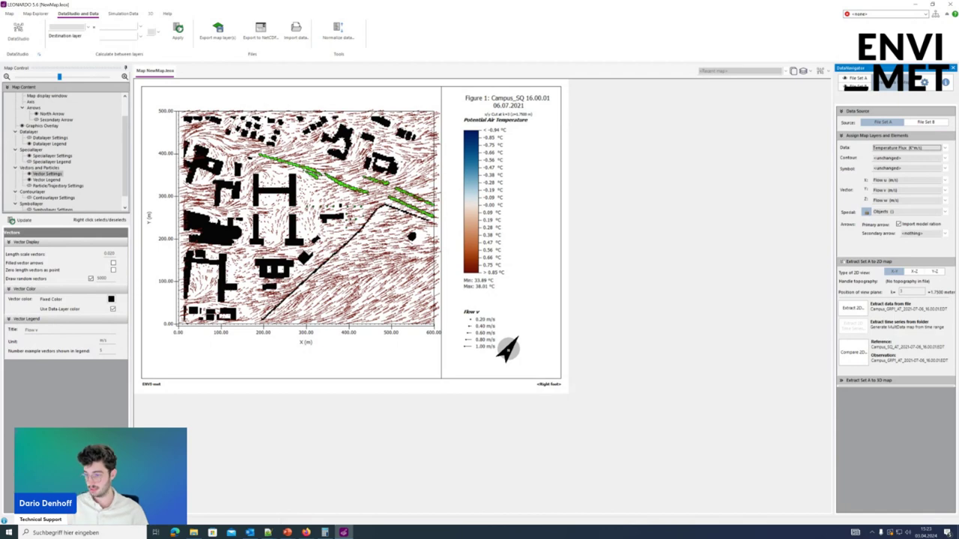
left_click(843, 261)
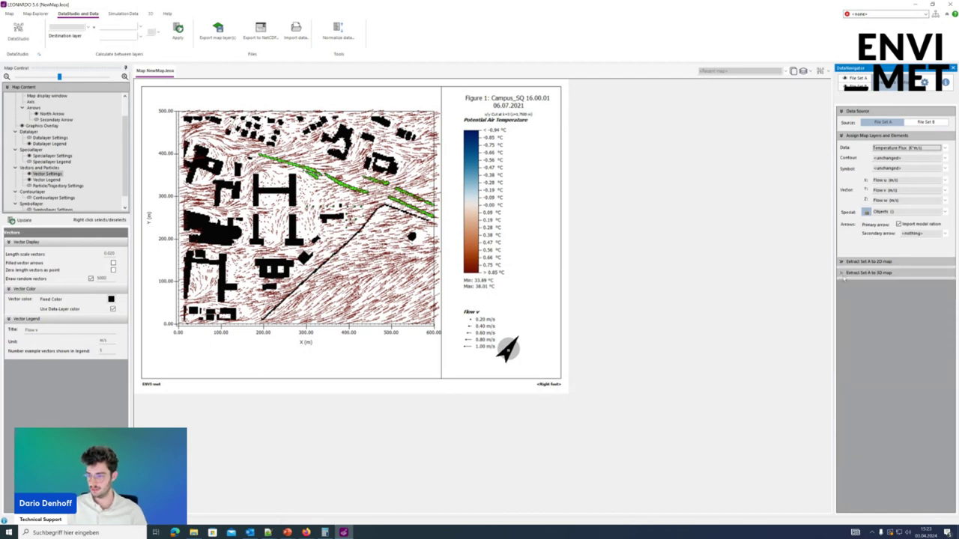
left_click(844, 274)
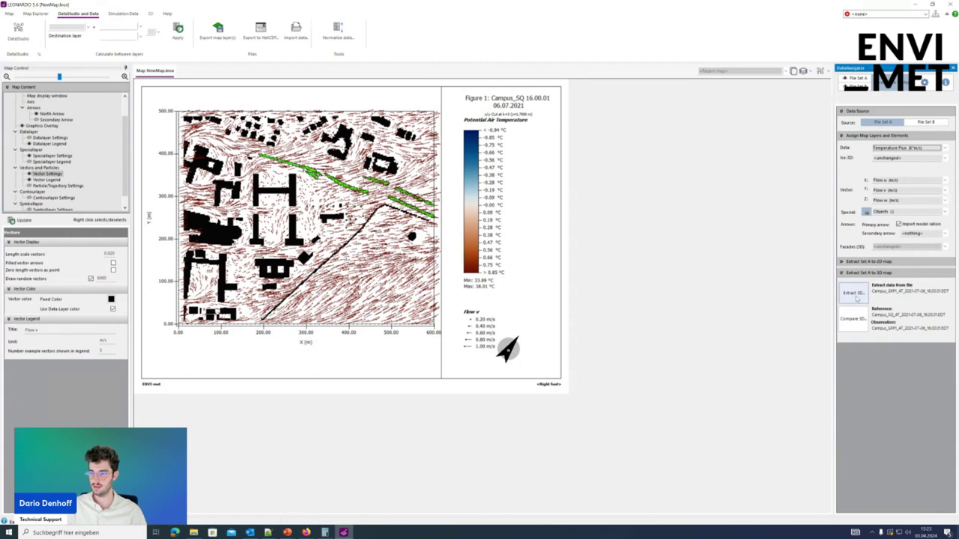
left_click(906, 148)
scroll(894, 180, "up", 5)
left_click(908, 184)
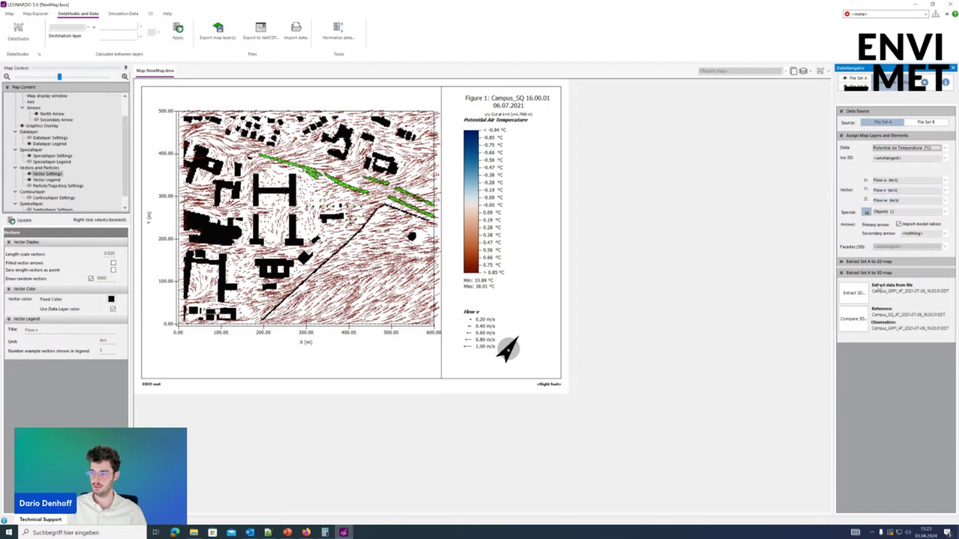
left_click(858, 301)
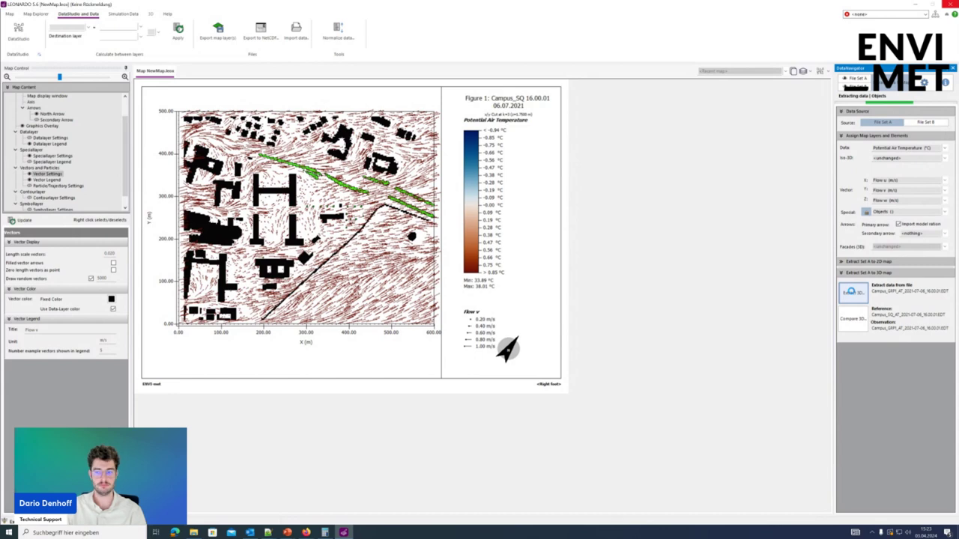
left_click(852, 292)
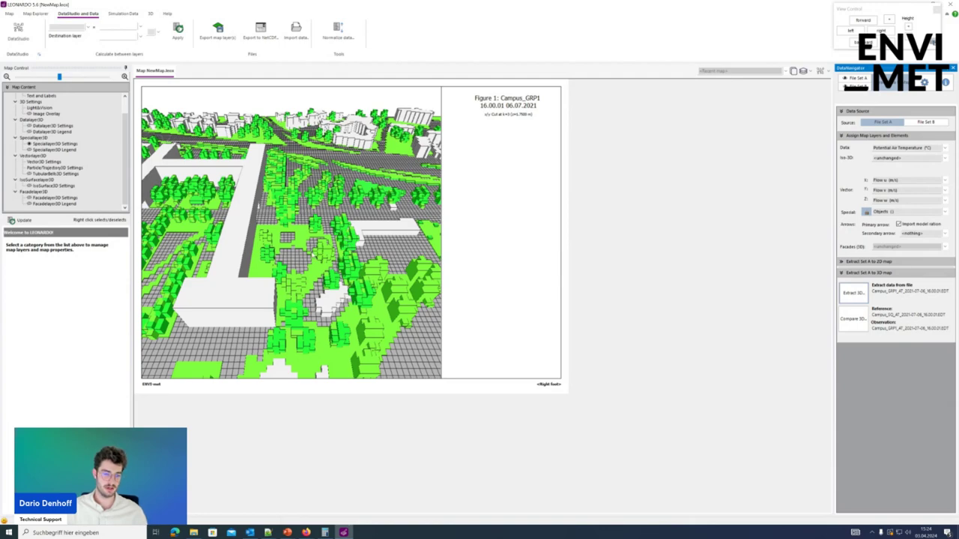
Step: Show the potential air temperature data layer in the 3D map
mouse_move(306, 243)
left_mouse_down()
mouse_move(271, 227)
mouse_move(303, 248)
left_mouse_up()
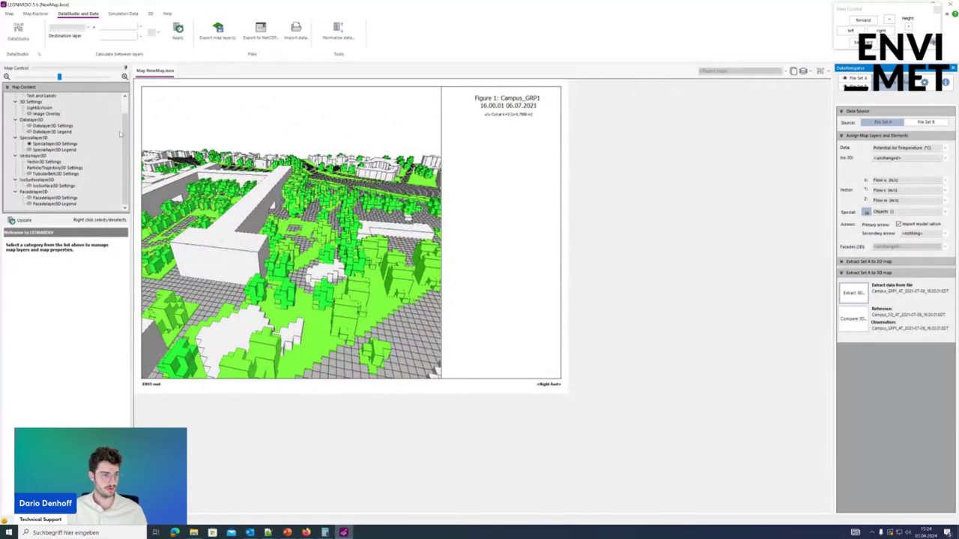
scroll(125, 139, "up", 2)
left_click(52, 138)
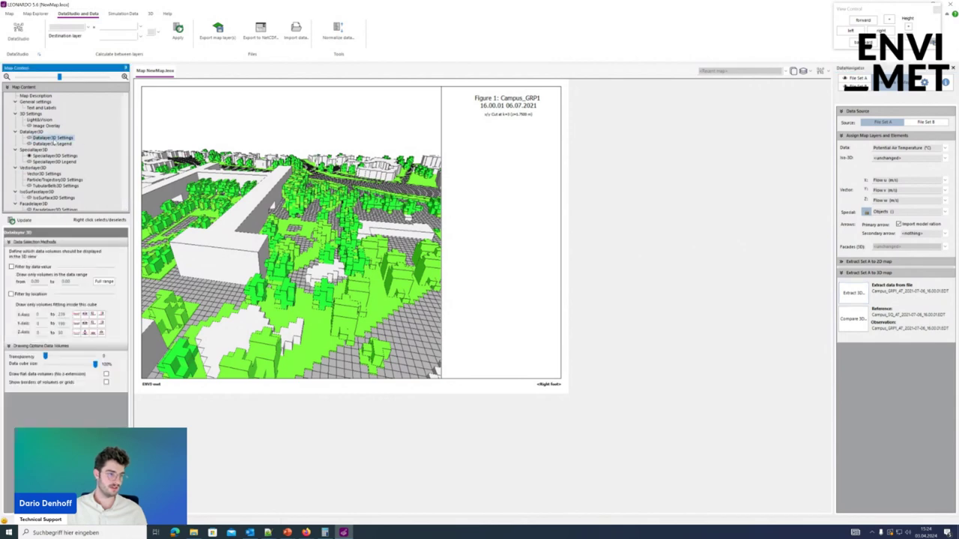
left_click(53, 138)
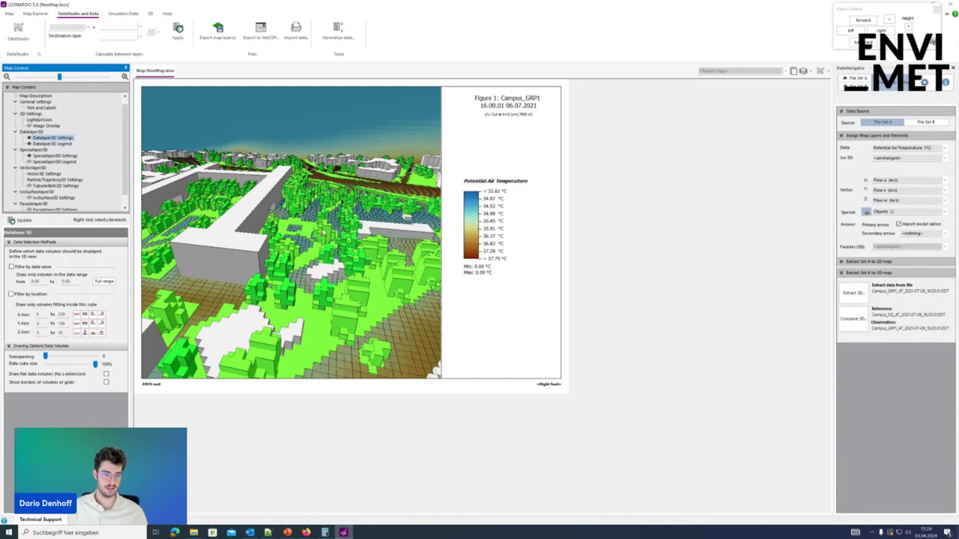
Step: Filter the 3D data layer by location, restricting it to a thin Z-axis range near the ground, and update the map
scroll(322, 228, "up", 10)
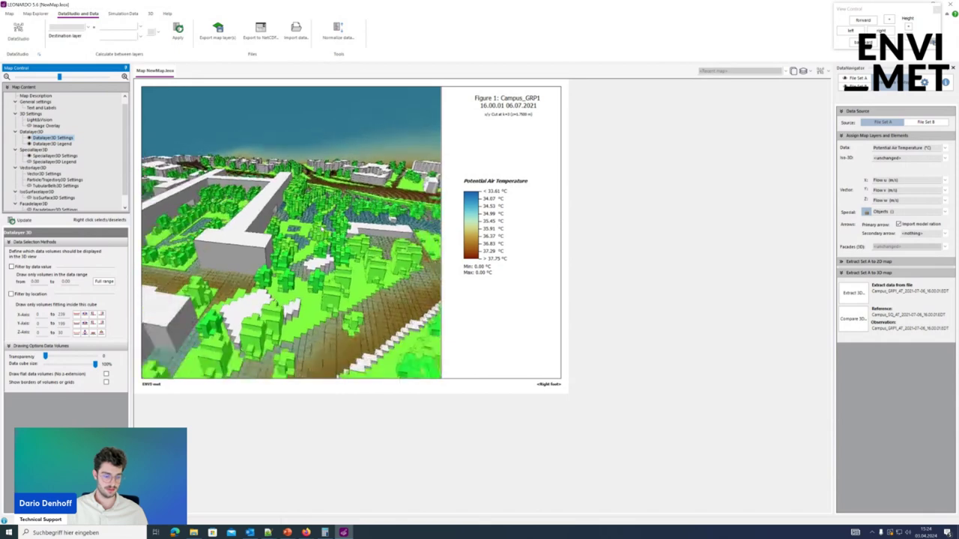
scroll(321, 229, "down", 8)
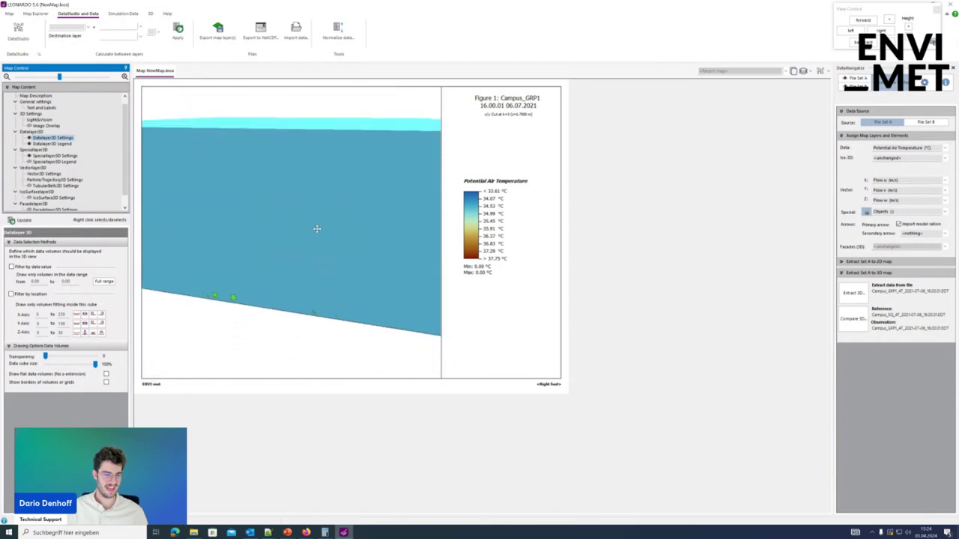
mouse_move(317, 228)
left_mouse_down()
mouse_move(336, 238)
mouse_move(293, 237)
mouse_move(255, 223)
mouse_move(323, 223)
left_mouse_up()
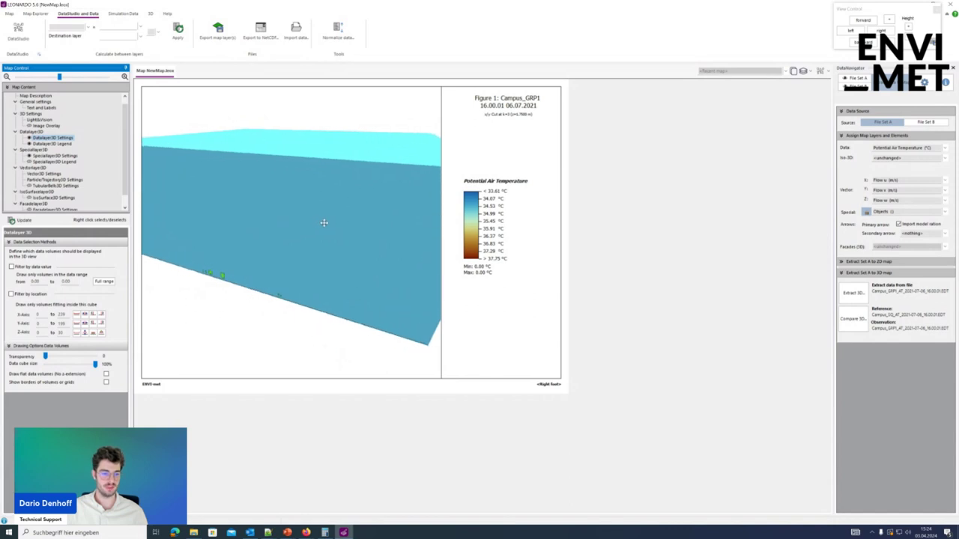
scroll(280, 248, "up", 5)
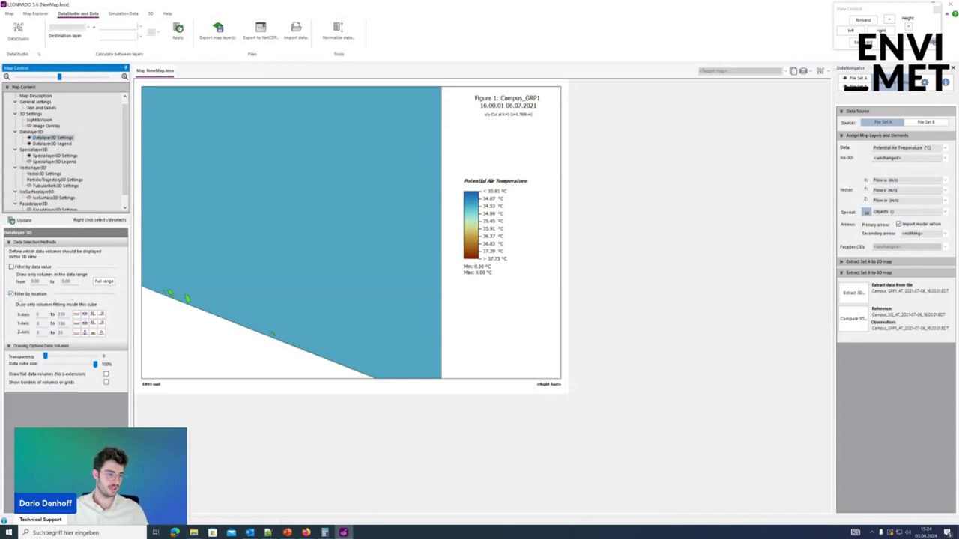
left_click(30, 298)
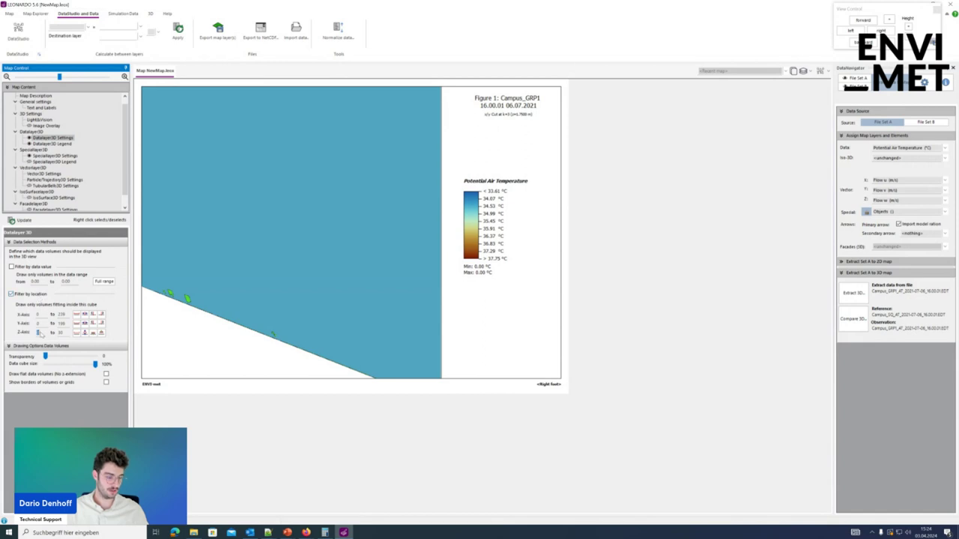
key("Tab")
type("1")
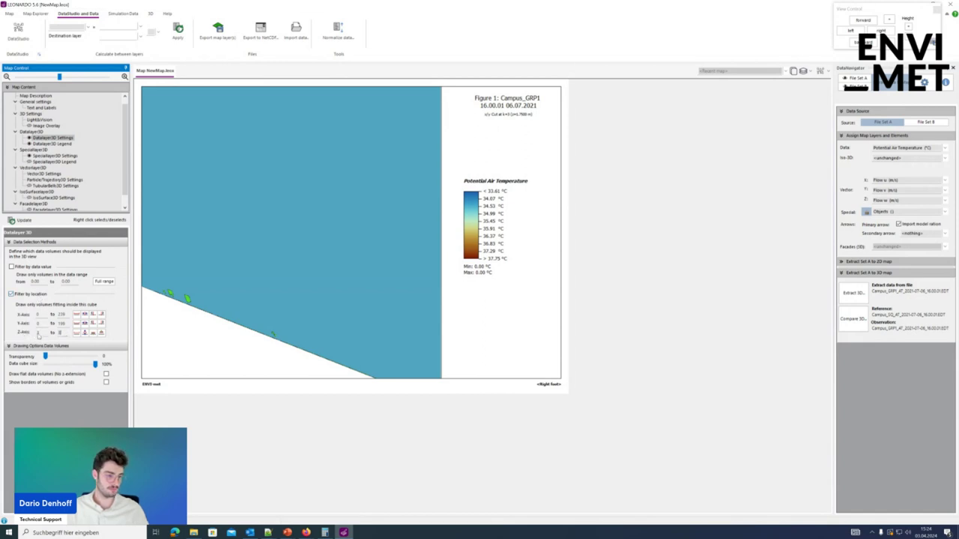
left_click(19, 220)
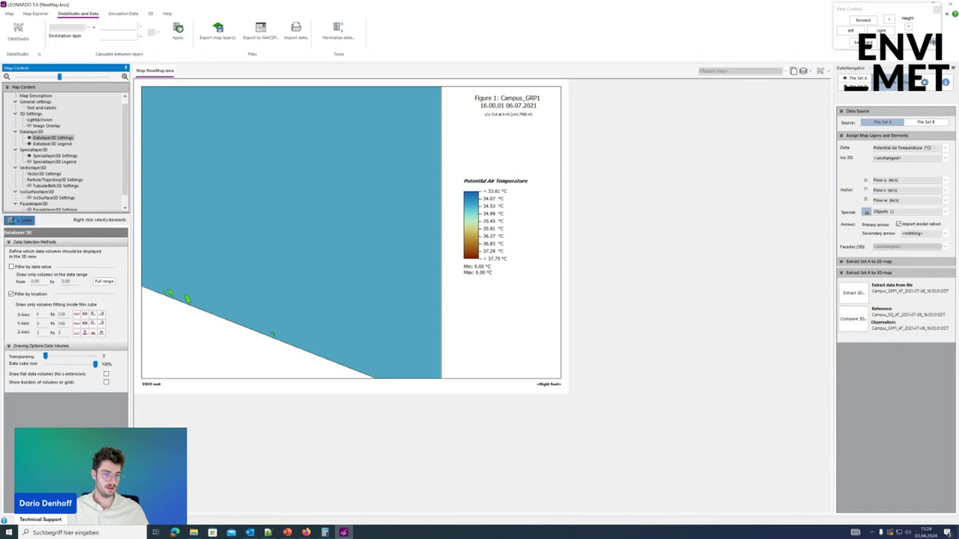
Step: Examine the filtered air temperature layer in 3D around the campus buildings and trees
left_click_drag(279, 320, 277, 285)
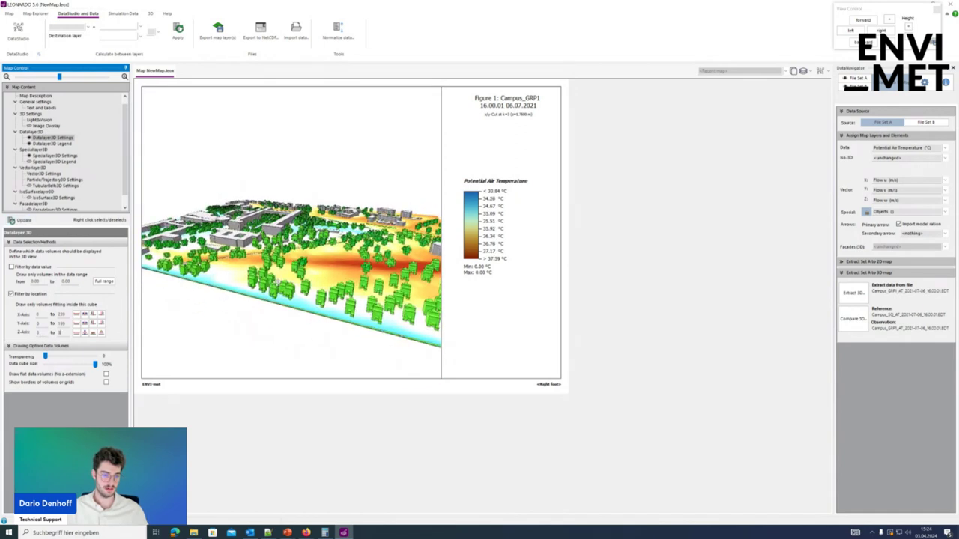
scroll(291, 288, "up", 10)
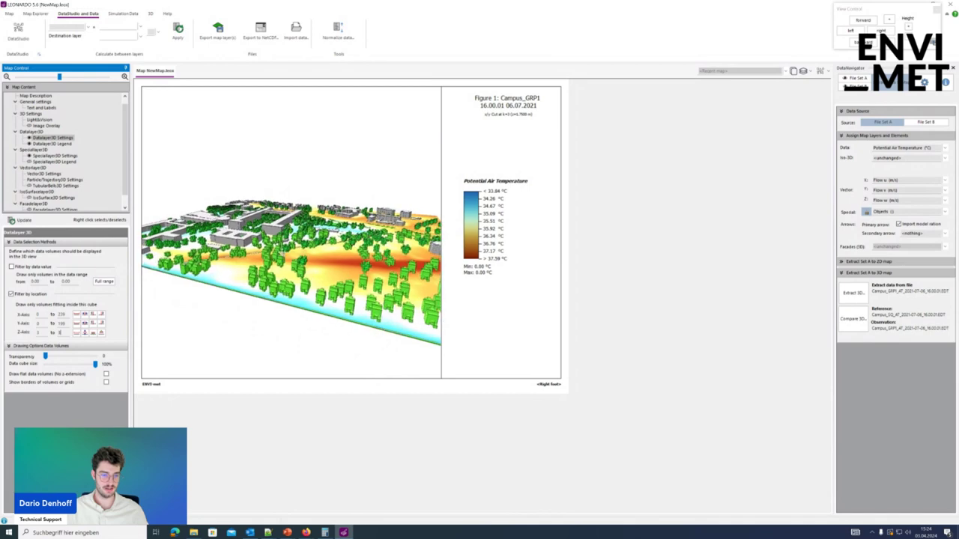
scroll(291, 280, "up", 3)
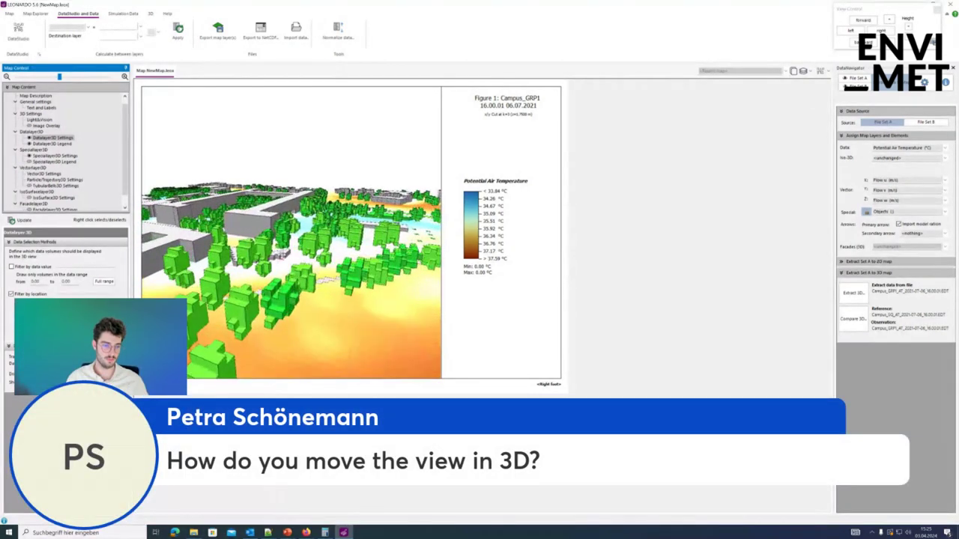
scroll(292, 279, "up", 3)
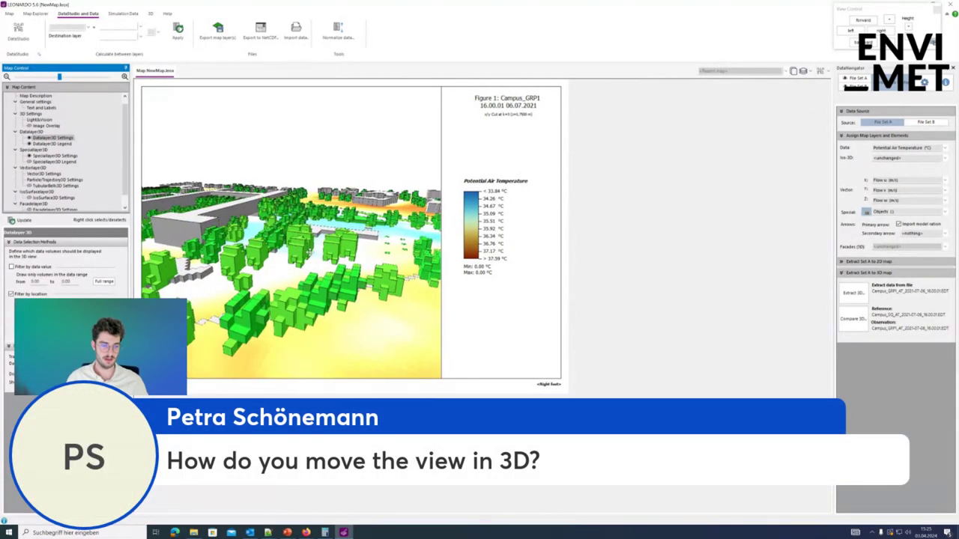
mouse_move(292, 279)
left_mouse_down()
mouse_move(255, 259)
mouse_move(350, 247)
mouse_move(292, 265)
left_mouse_up()
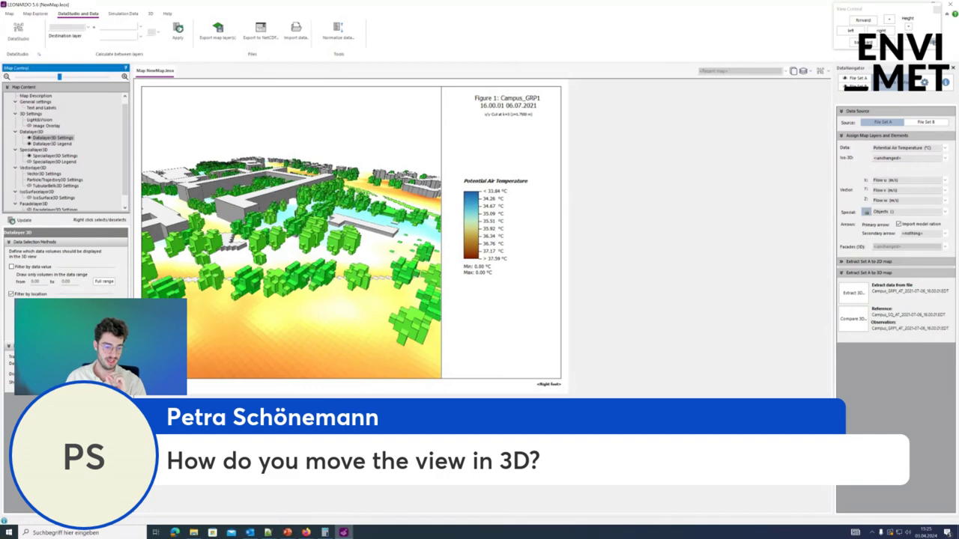
Step: Switch to File Explorer and look through the static folder of building results inside Campus_GRP1_output
left_click(194, 532)
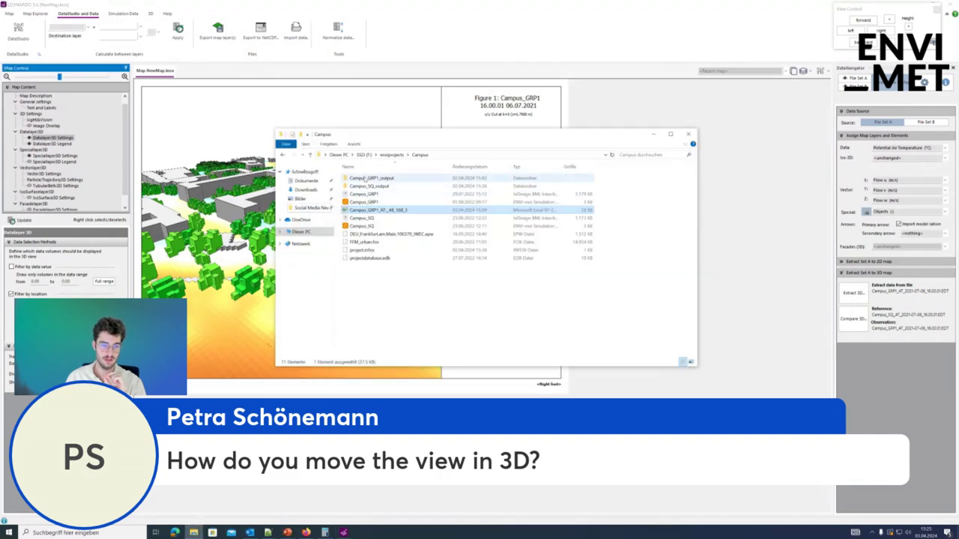
double_click(365, 178)
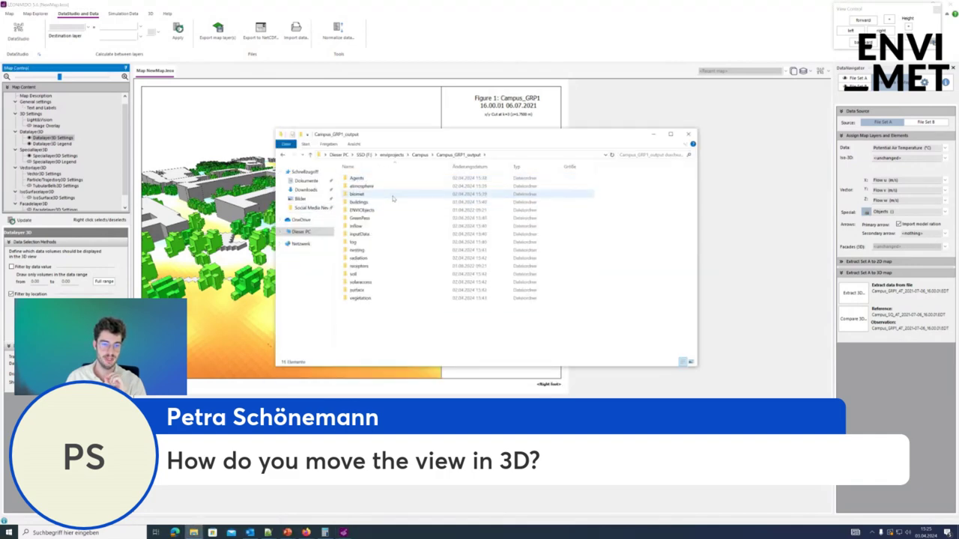
double_click(397, 204)
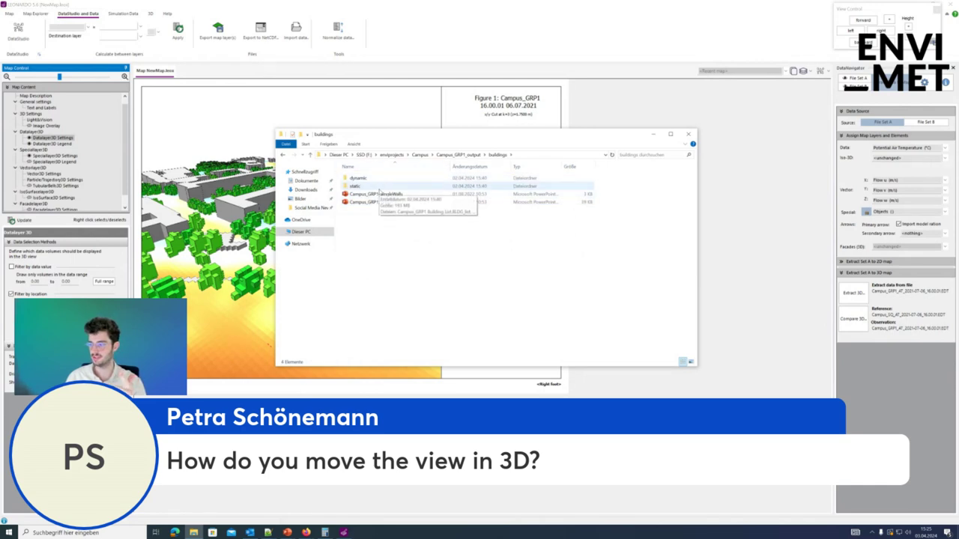
double_click(376, 187)
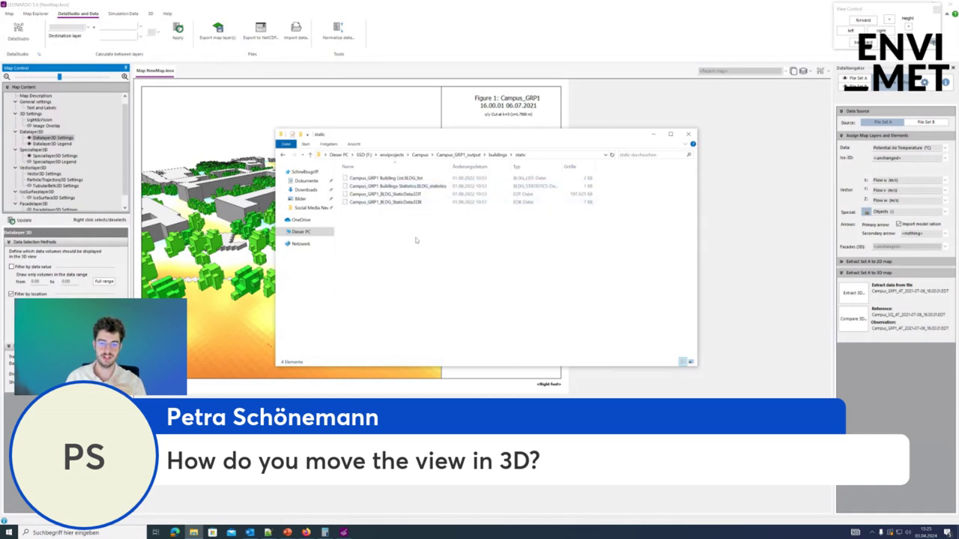
left_click(283, 155)
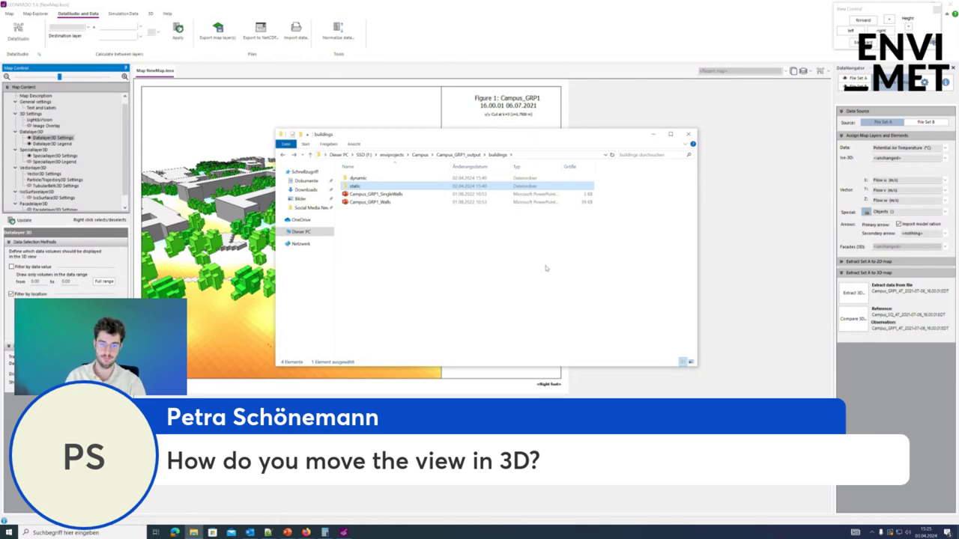
Step: Look through the hourly building files in the dynamic folder and return to LEONARDO
double_click(423, 181)
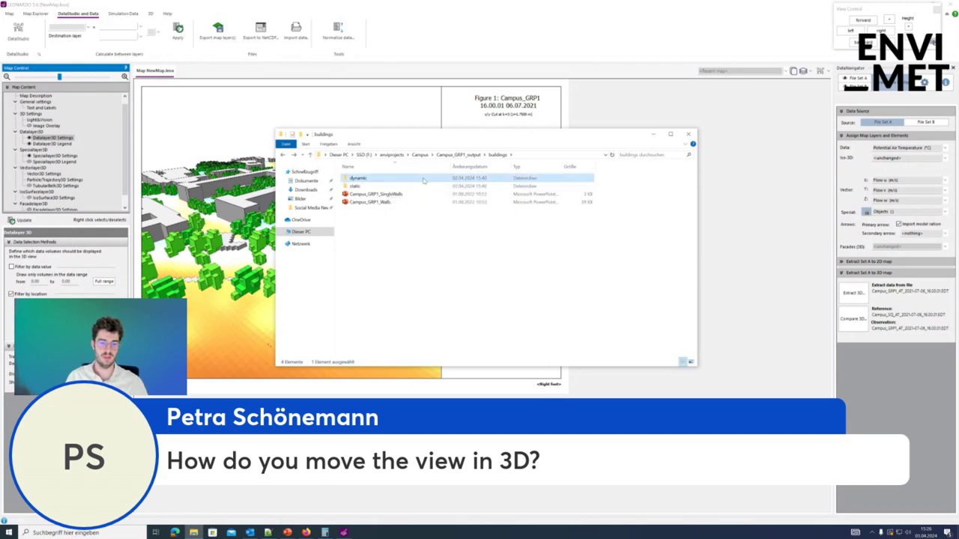
scroll(432, 229, "down", 15)
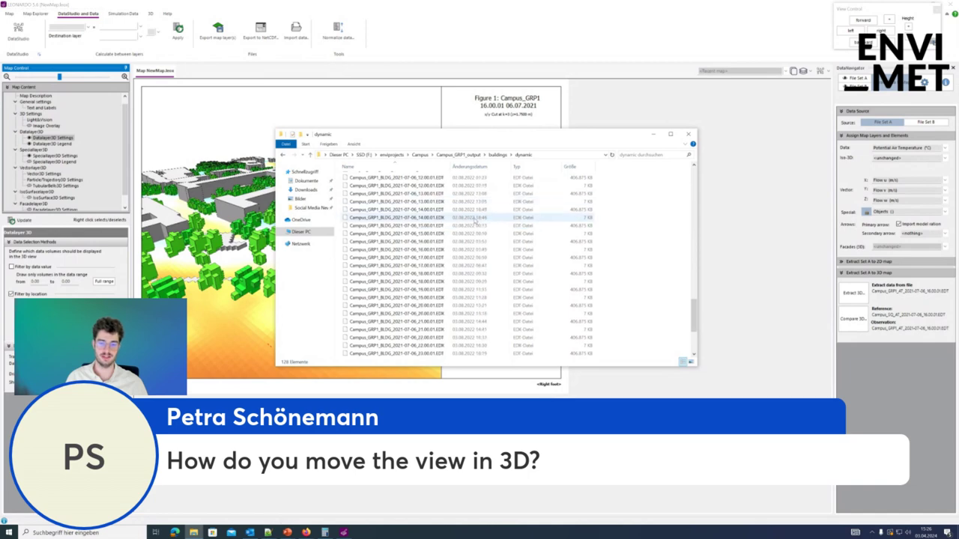
scroll(433, 226, "up", 2)
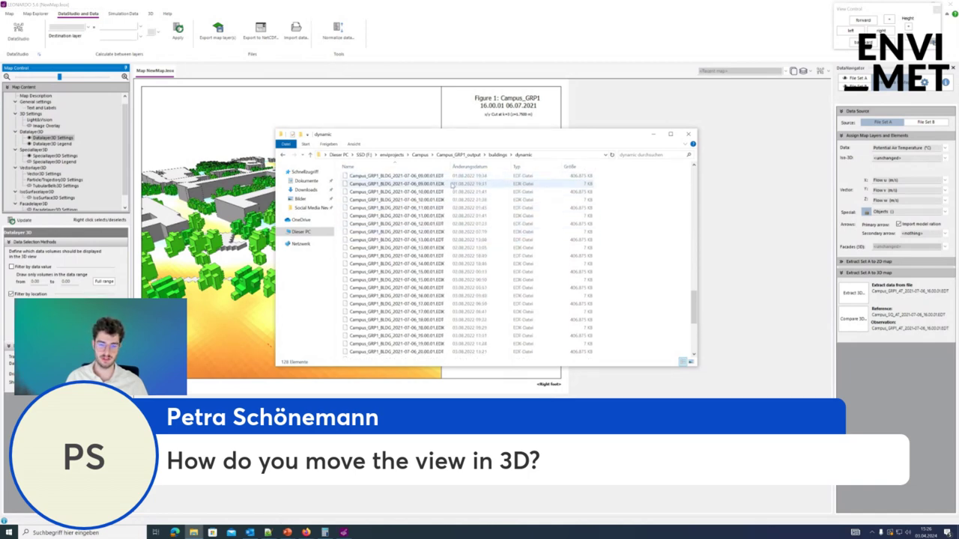
scroll(442, 281, "down", 2)
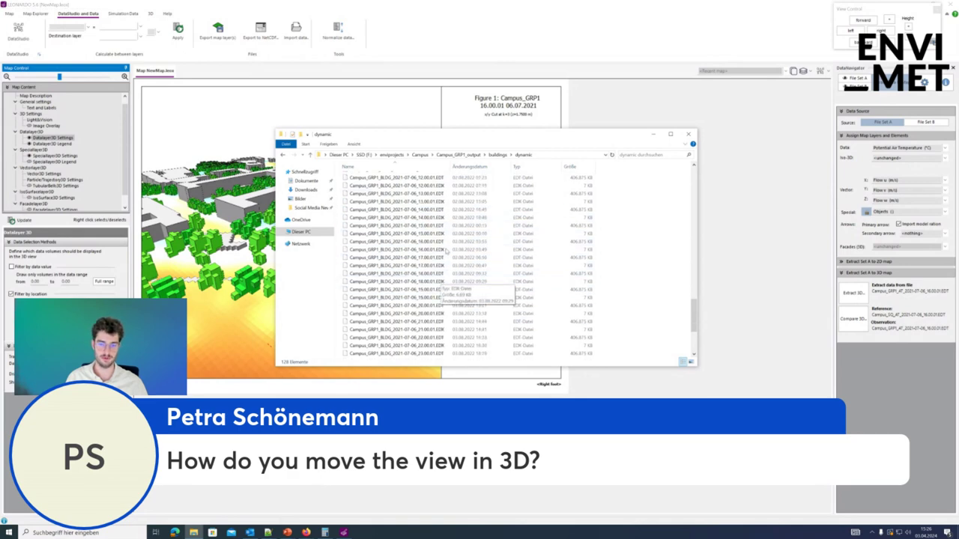
left_click(656, 140)
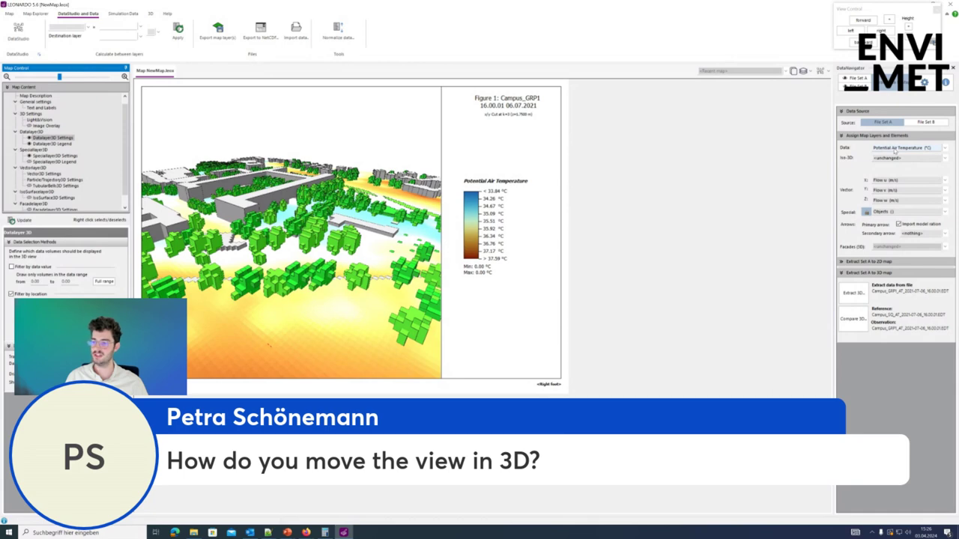
Step: Set the Data variable to unchanged and load Campus_GRP1_BLDG_2021-07-06_16.00.01.EDX from the buildings dynamic folder into File Set A
left_click(894, 150)
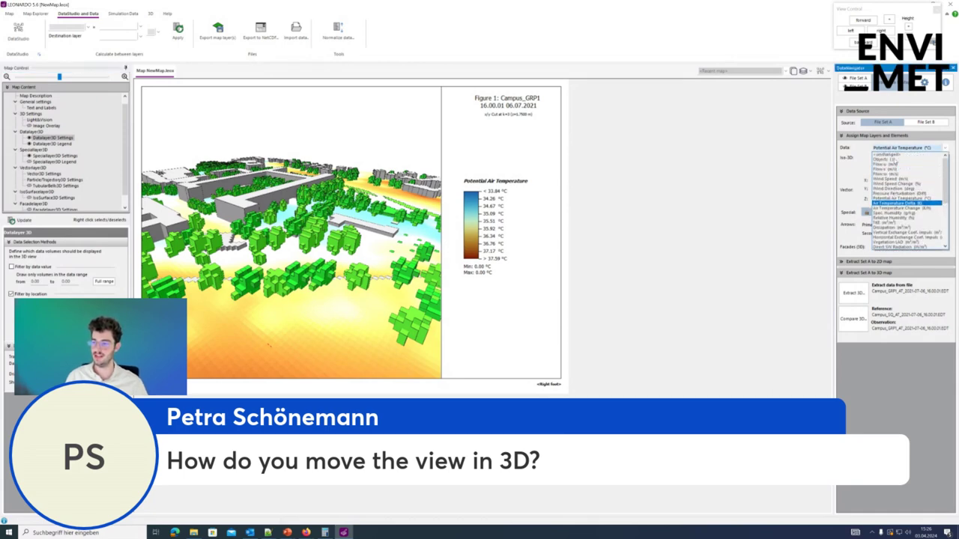
left_click(893, 156)
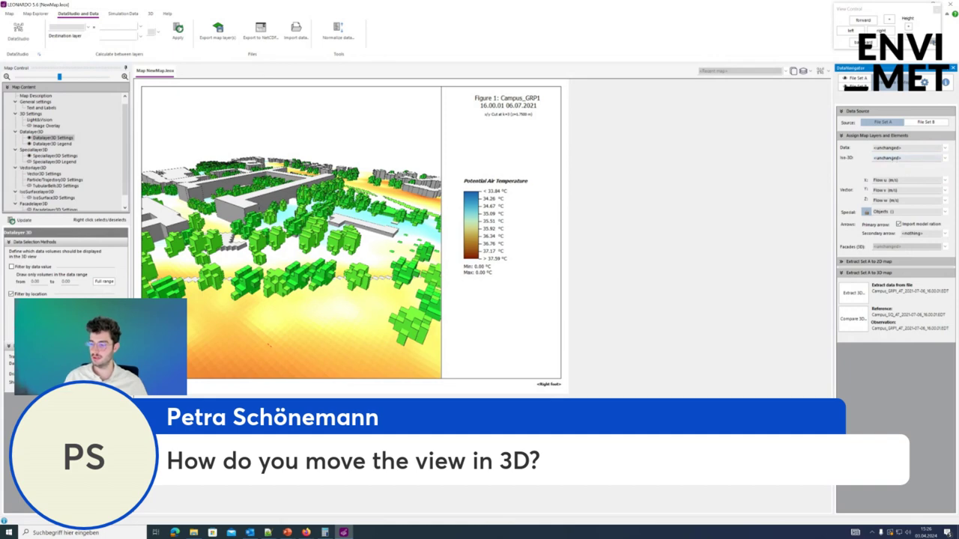
left_click(857, 86)
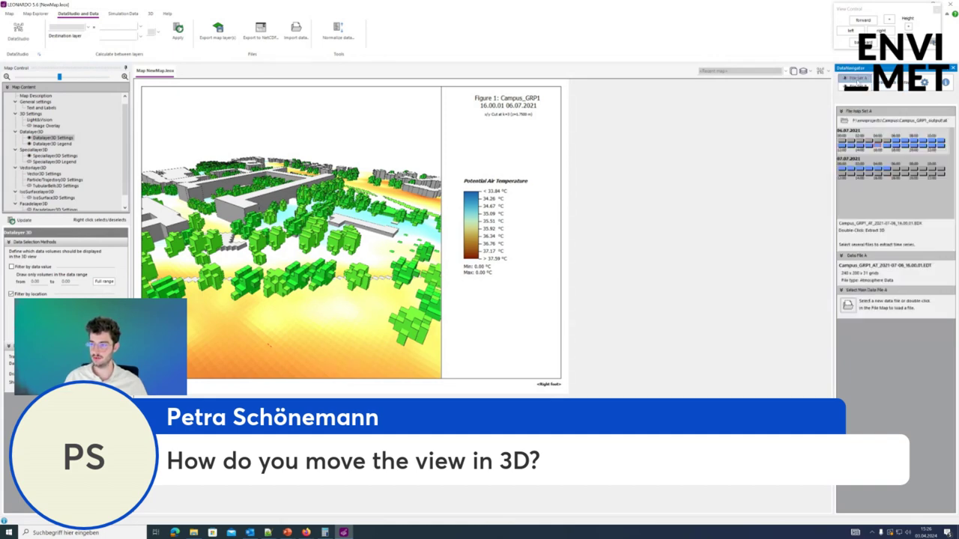
left_click(849, 305)
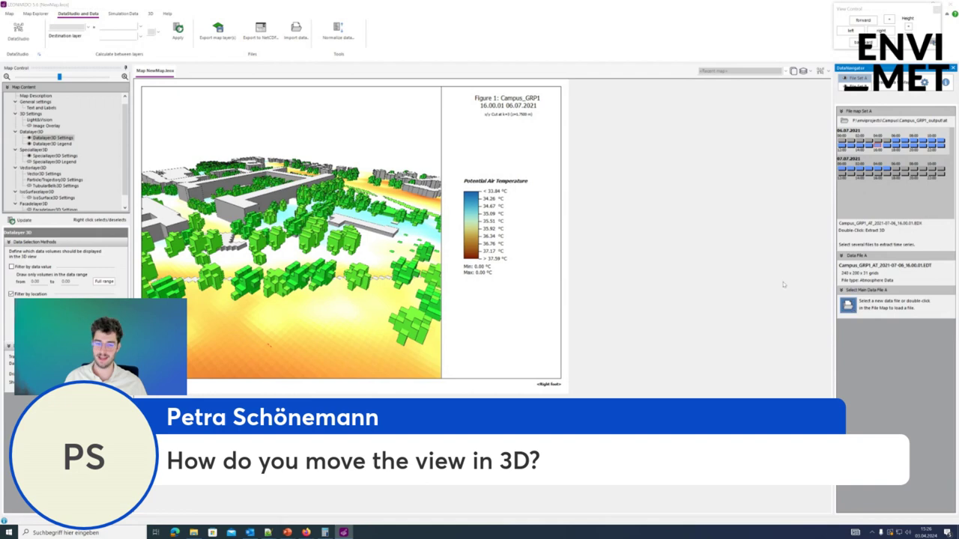
left_click(550, 149)
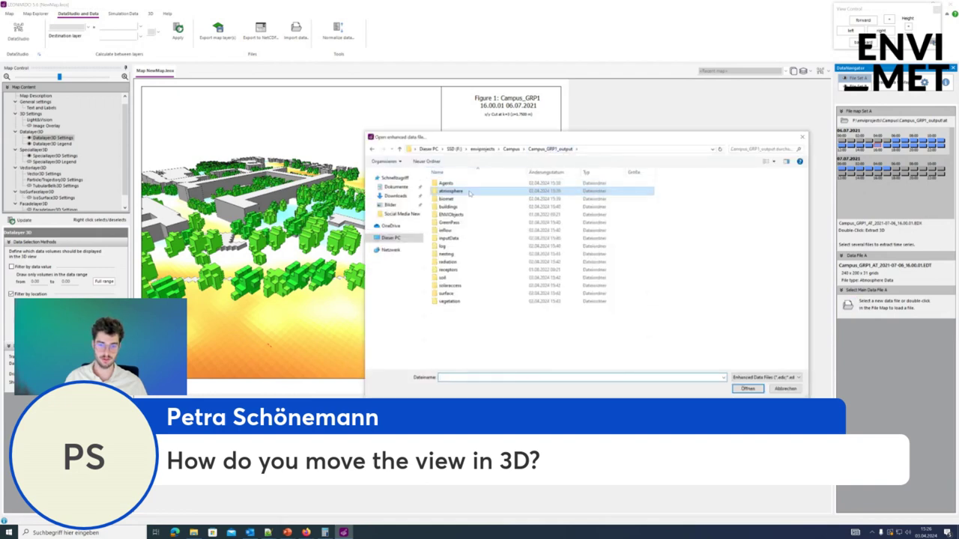
double_click(452, 207)
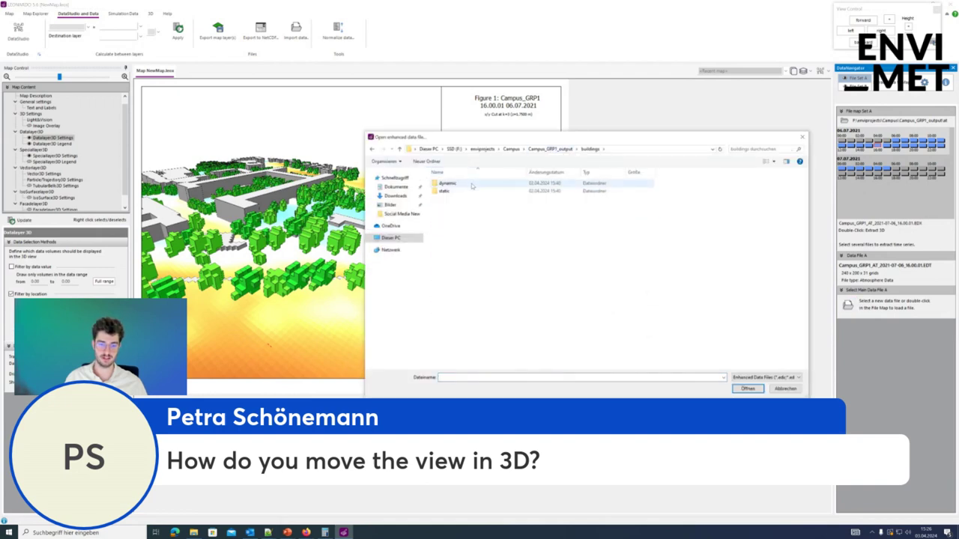
double_click(472, 183)
left_click(513, 269)
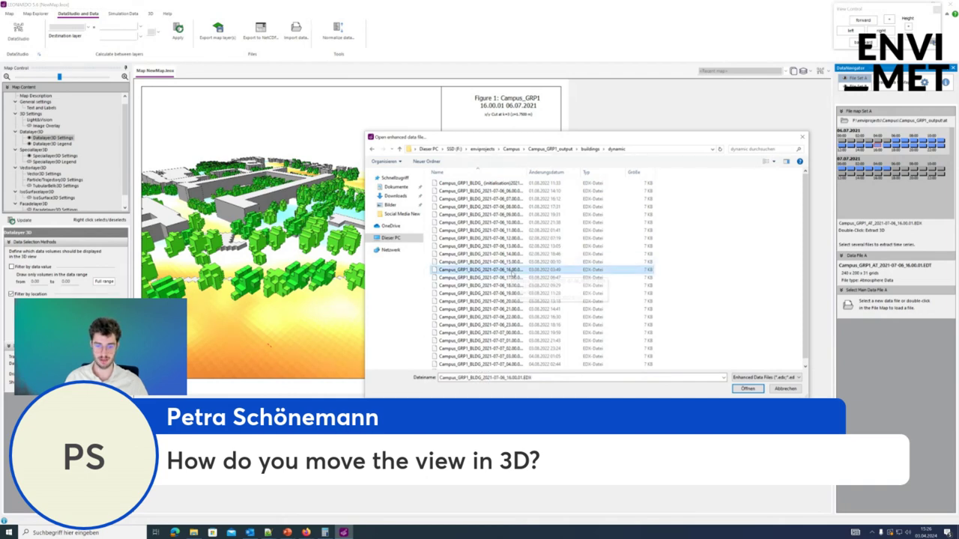
double_click(513, 270)
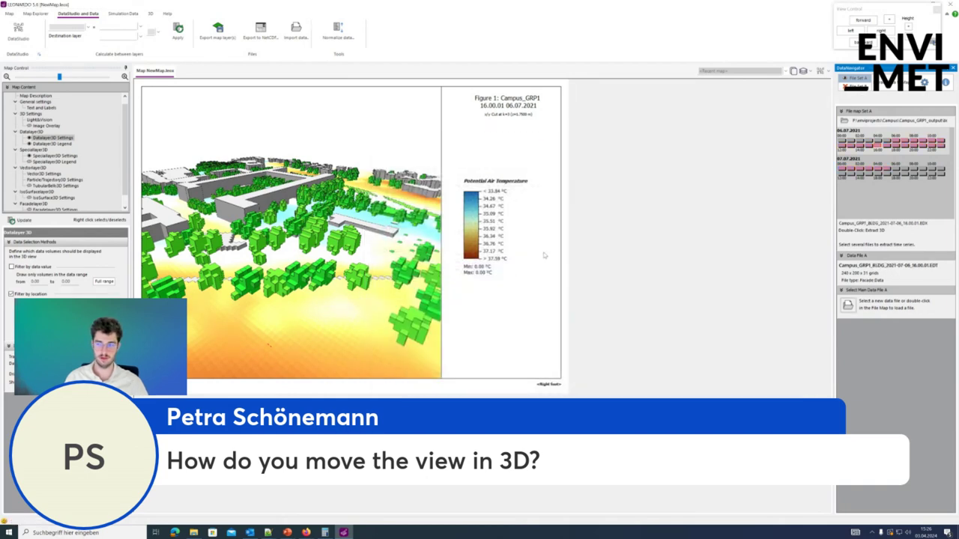
Step: Assign Wall Temperature Node 1/ outside as the 3D facade variable, extract the 3D facade data, and update the map with the data layer's location filter
left_click(881, 87)
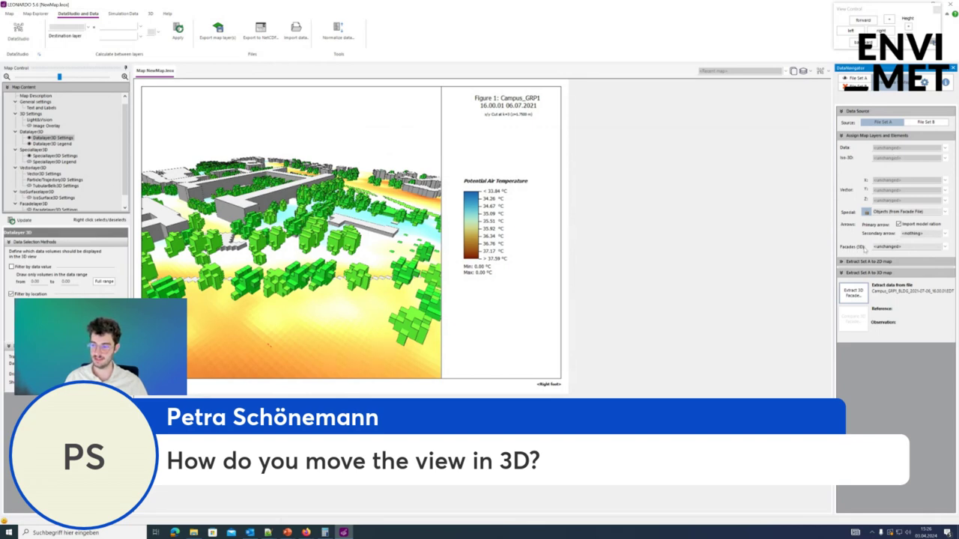
left_click(906, 249)
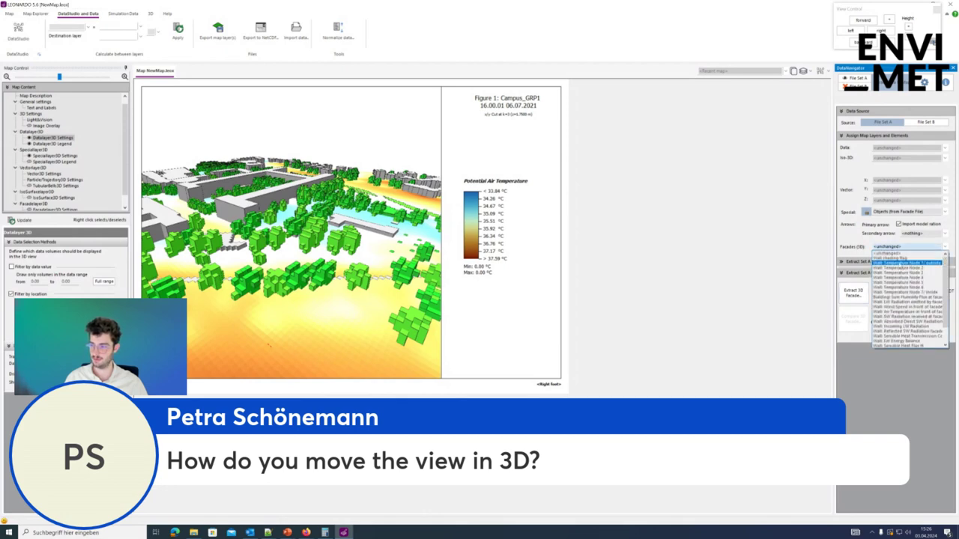
left_click(936, 266)
left_click(848, 293)
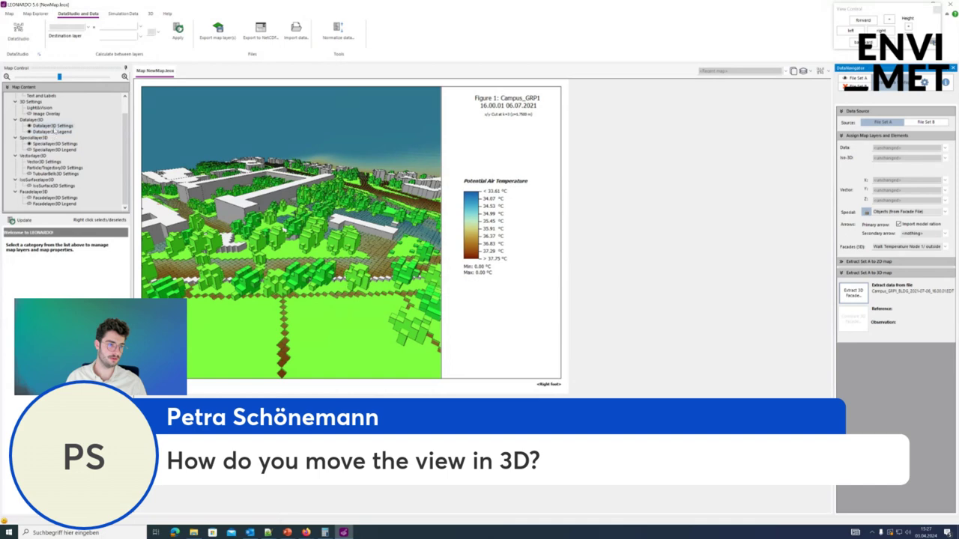
left_click(54, 126)
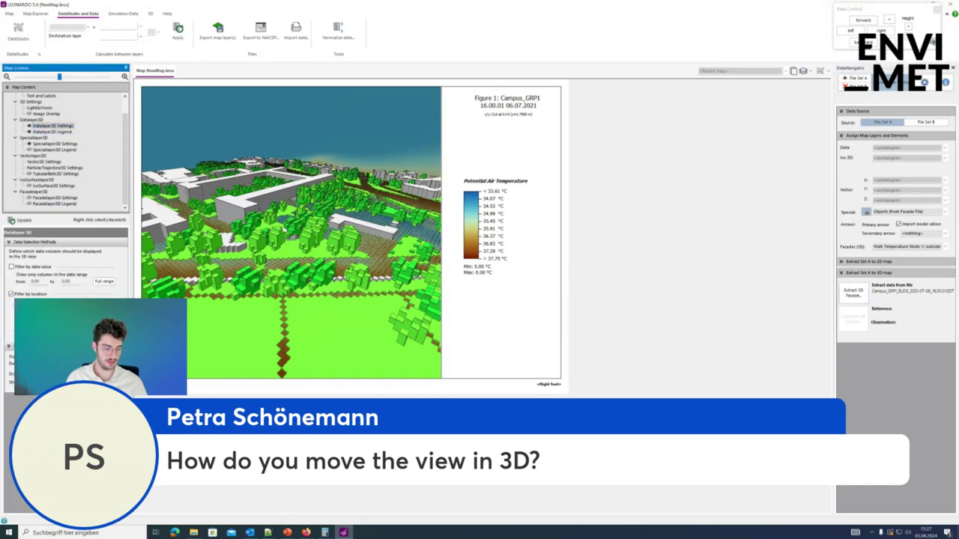
left_click(23, 220)
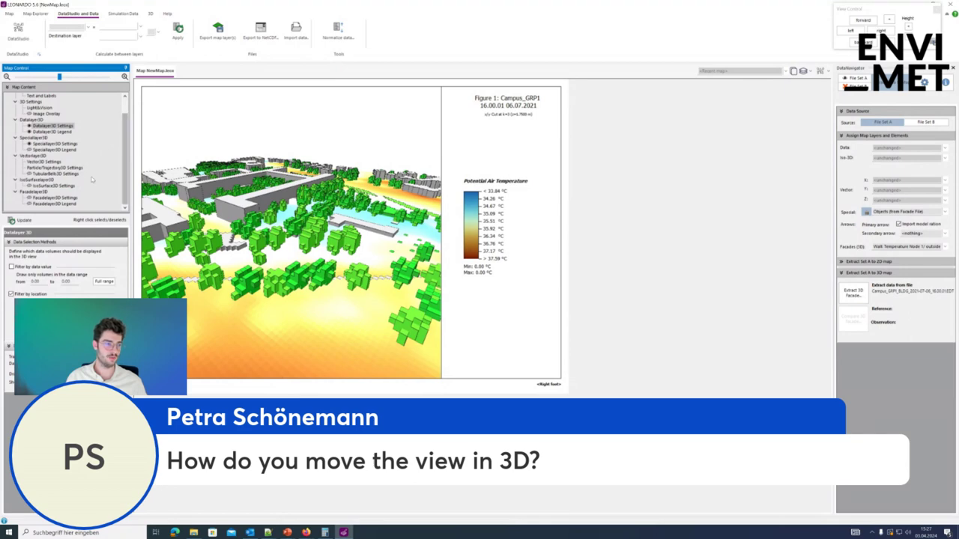
Step: Display the 3D facade layer and its legend for Wall Temperature Node 1/ outside on the 3D map
left_click(62, 198)
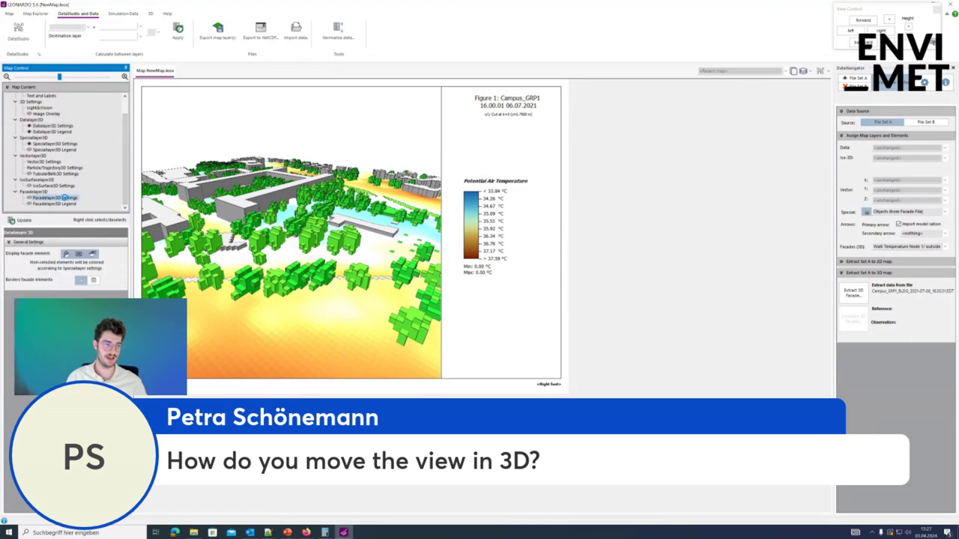
left_click_drag(278, 222, 282, 244)
left_click_drag(306, 283, 358, 272)
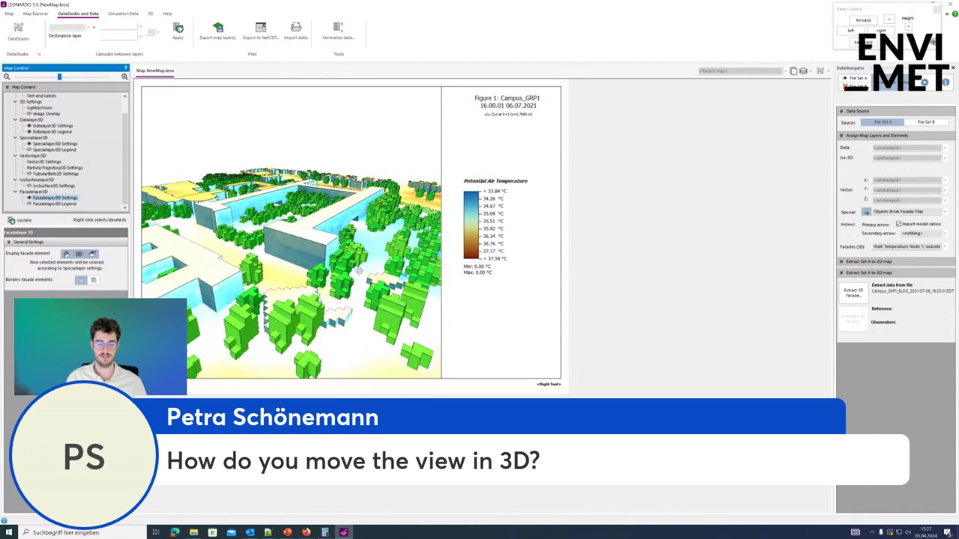
left_click_drag(357, 271, 359, 257)
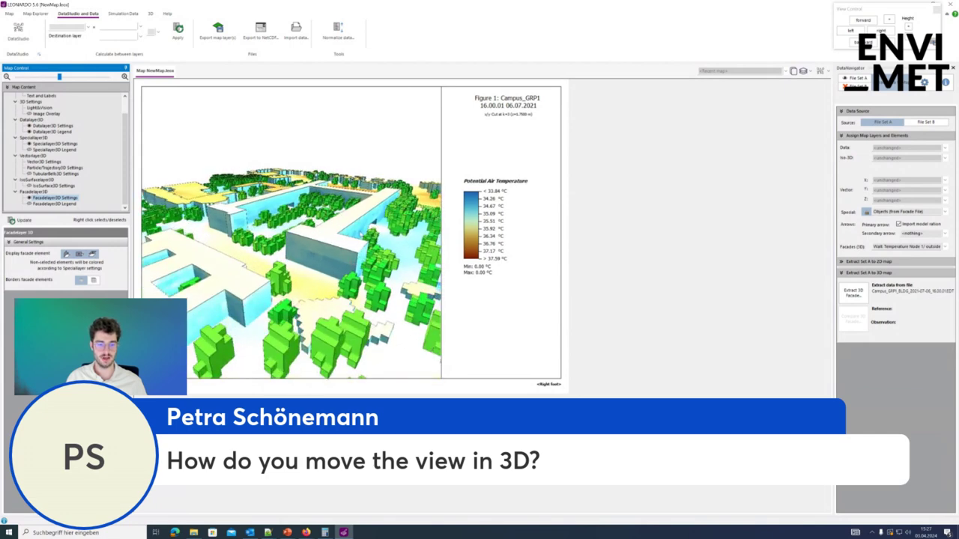
left_click_drag(360, 259, 435, 282)
left_click_drag(342, 278, 45, 203)
left_click(48, 203)
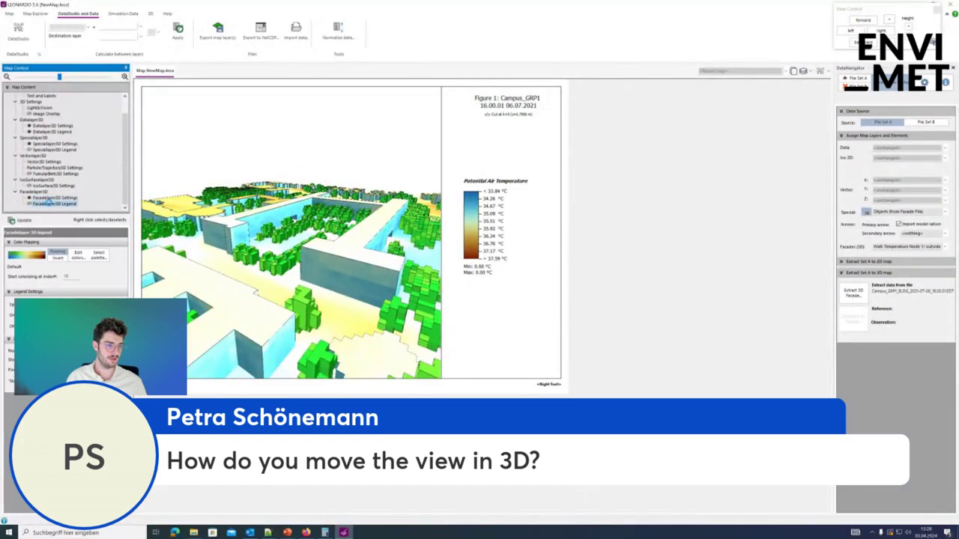
scroll(319, 306, "up", 5)
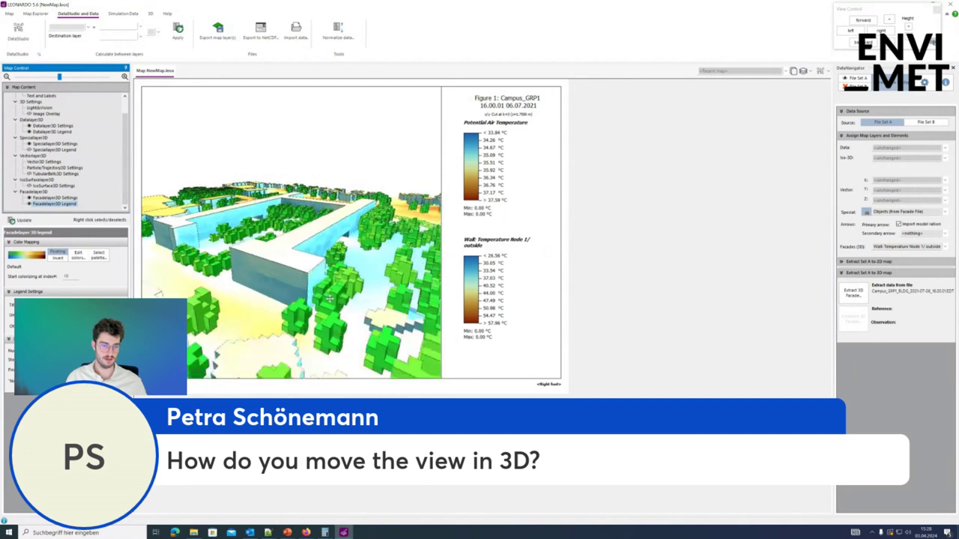
scroll(334, 303, "down", 5)
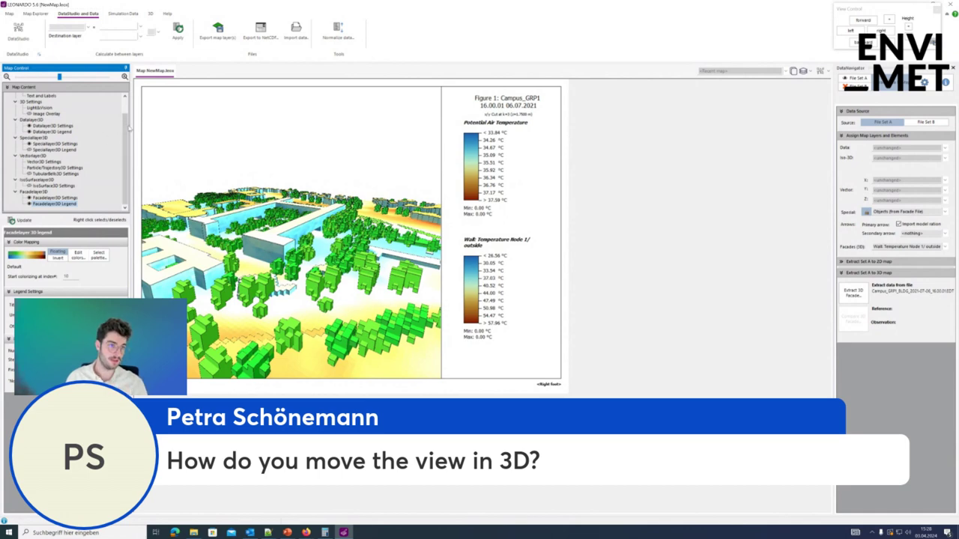
Step: Disable the light model in the 3D map's light and vision settings
scroll(86, 142, "up", 1)
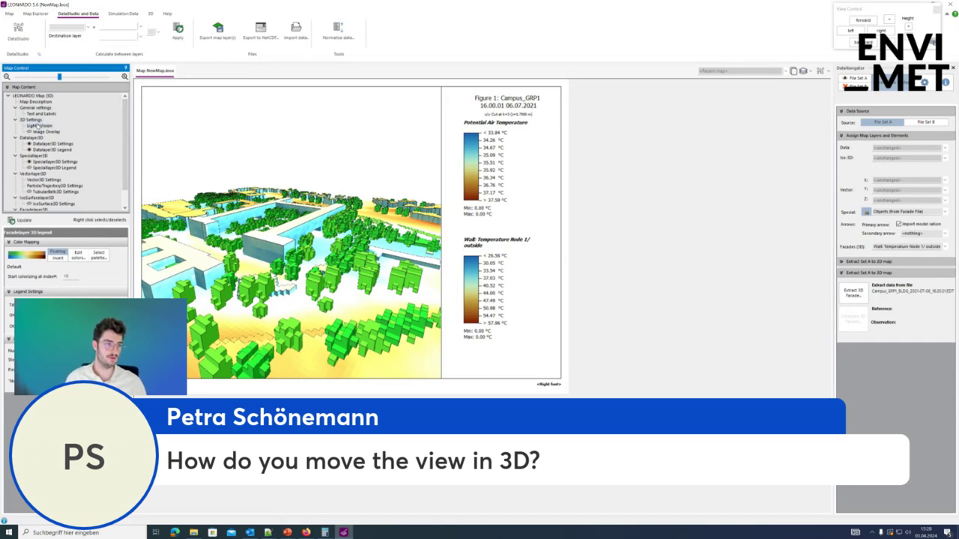
left_click(36, 126)
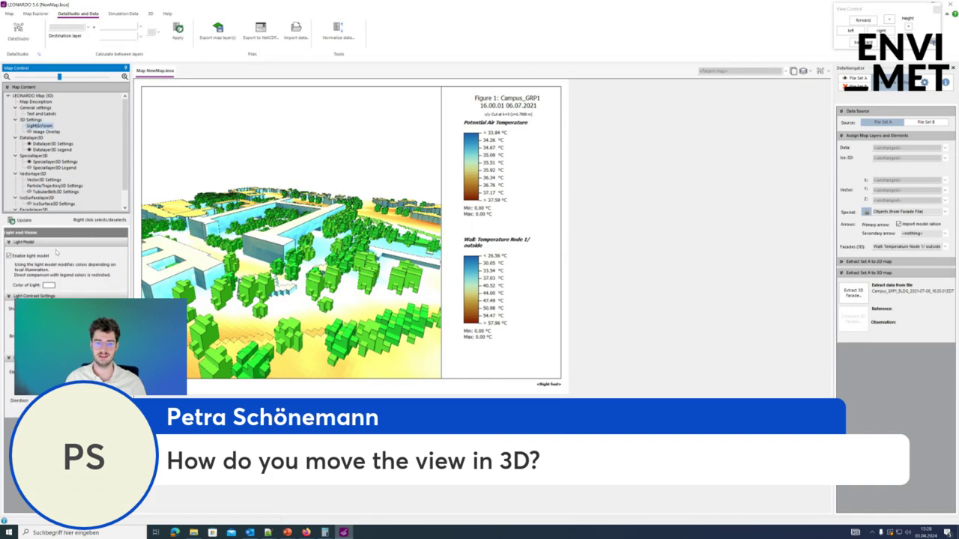
left_click(10, 256)
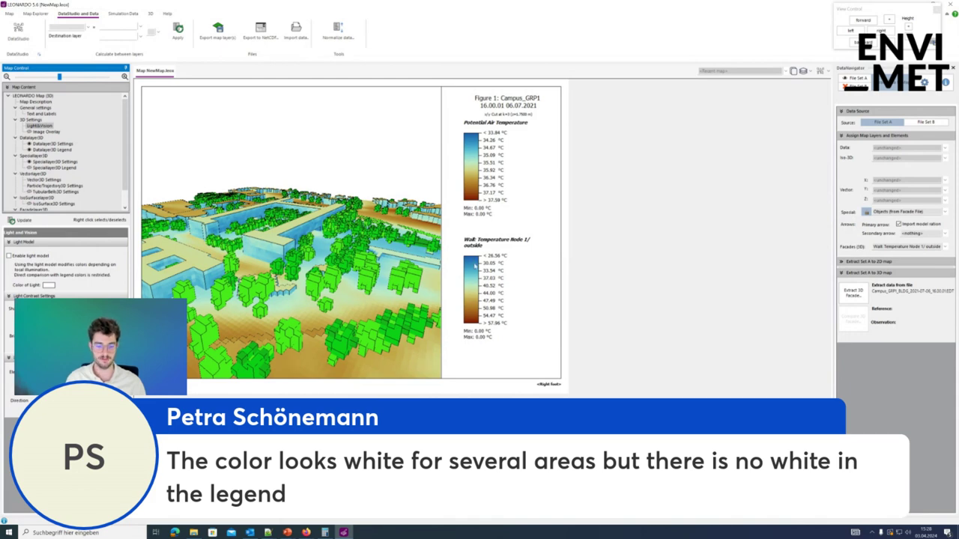
Step: Move around the 3D campus model to examine the facade and air temperature colours from different angles and distances
left_click_drag(314, 279, 279, 324)
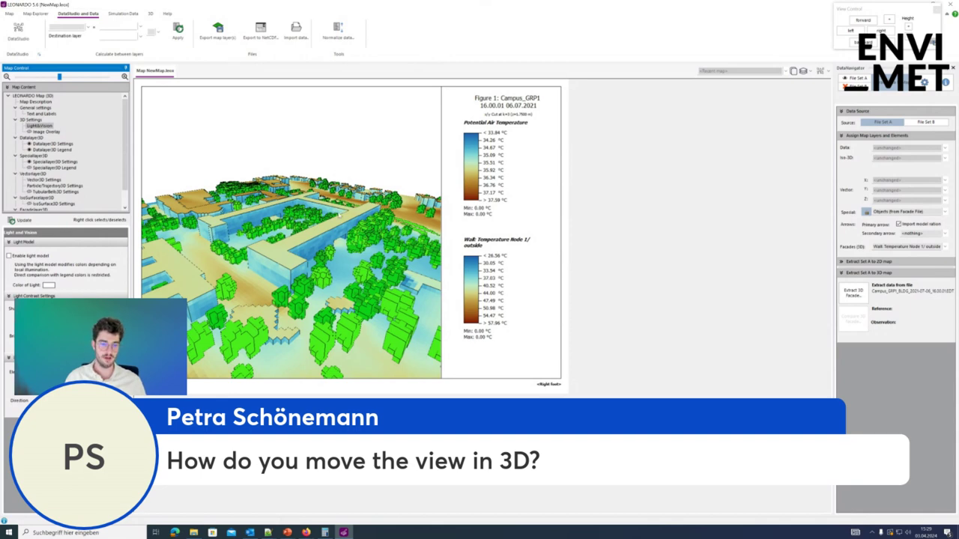
left_click_drag(341, 244, 338, 270)
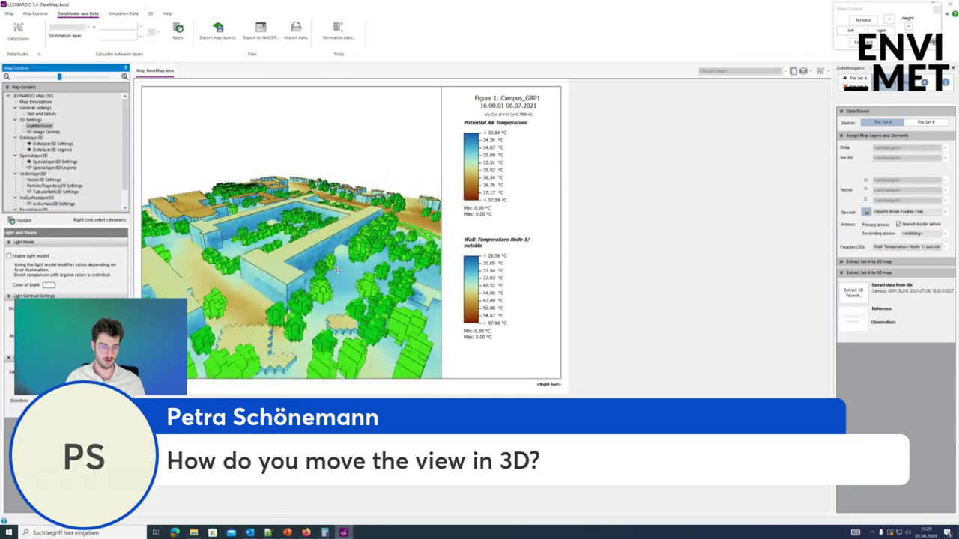
scroll(338, 270, "up", 3)
scroll(338, 270, "up", 4)
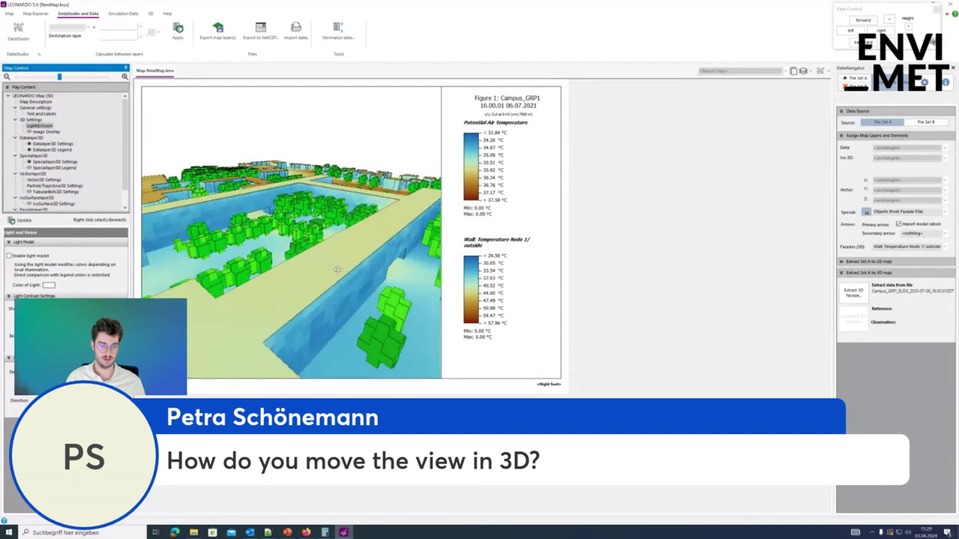
scroll(338, 270, "down", 3)
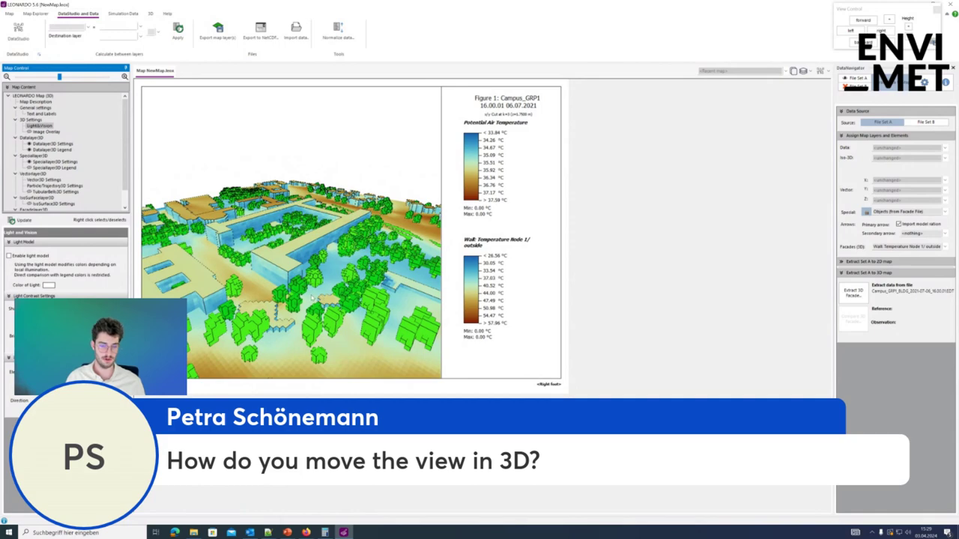
scroll(312, 299, "up", 3)
mouse_move(287, 303)
left_mouse_down()
mouse_move(193, 222)
mouse_move(276, 303)
left_mouse_up()
left_click_drag(389, 293, 177, 248)
left_click_drag(282, 181, 292, 244)
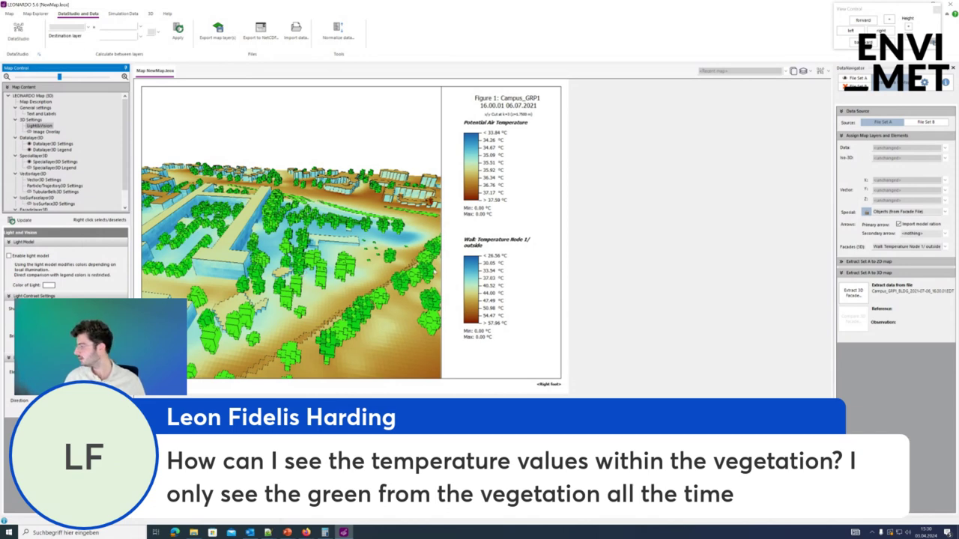
left_click_drag(319, 241, 312, 269)
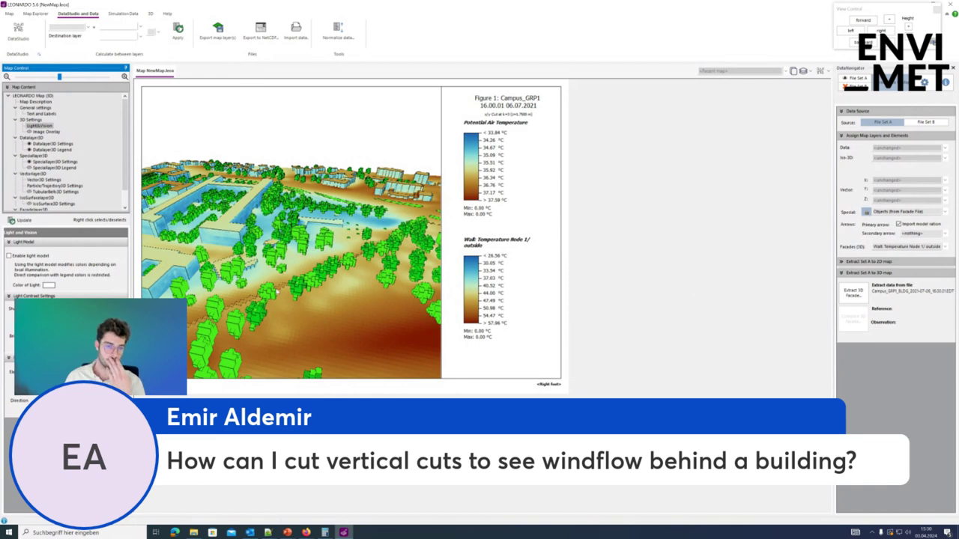
left_click_drag(276, 291, 239, 225)
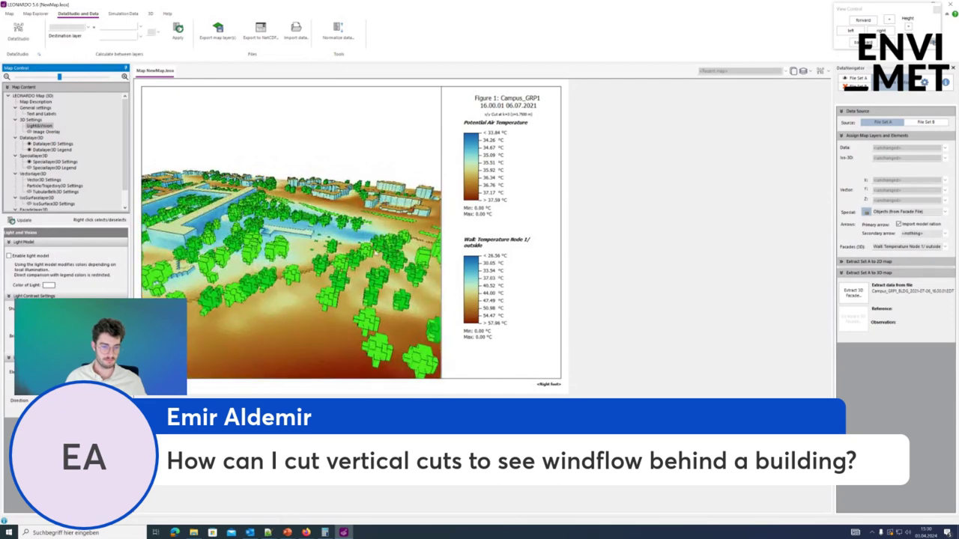
left_click_drag(251, 276, 320, 301)
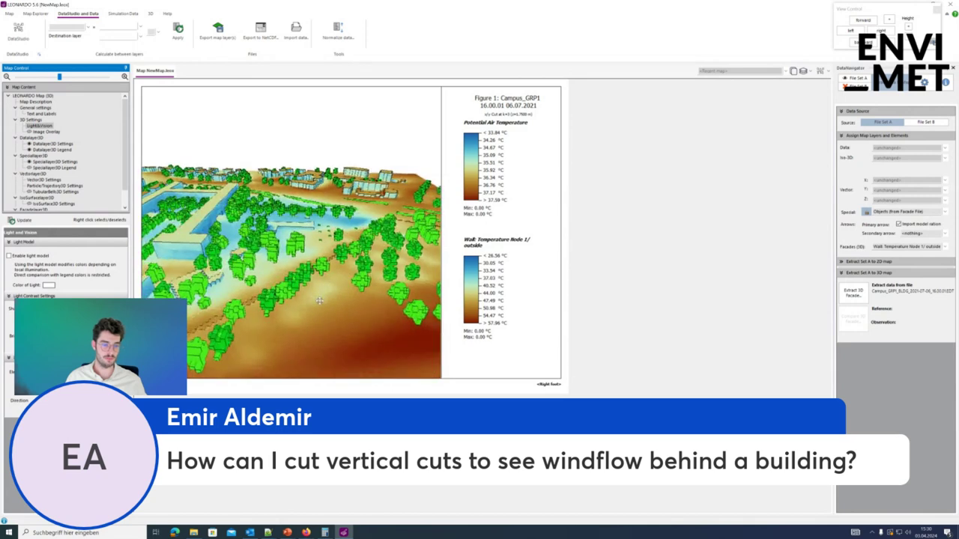
Step: Load Campus_GRP1_AT_2021-07-06_16.00.01.EDX from the atmosphere folder of Campus_GRP1_output into File Set A
left_click(862, 78)
left_click(848, 305)
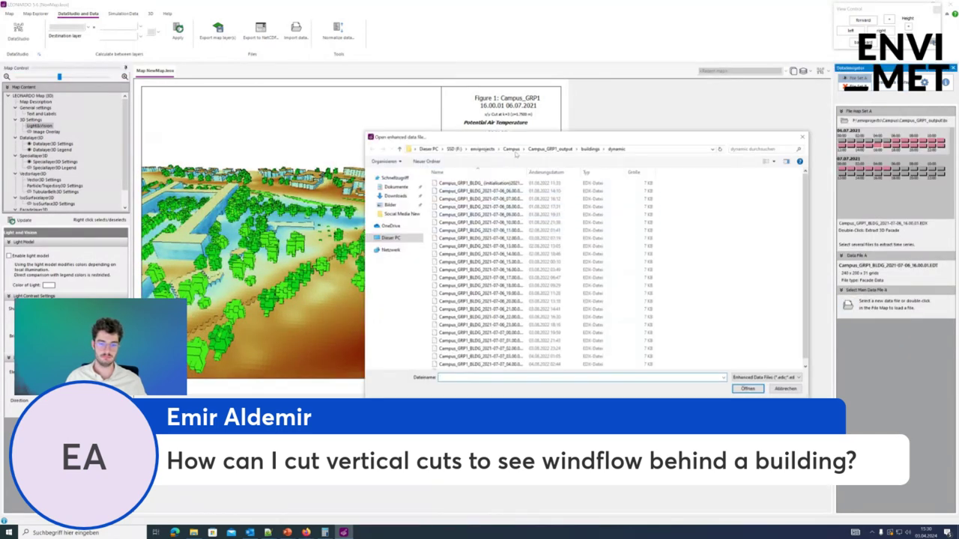
left_click(541, 150)
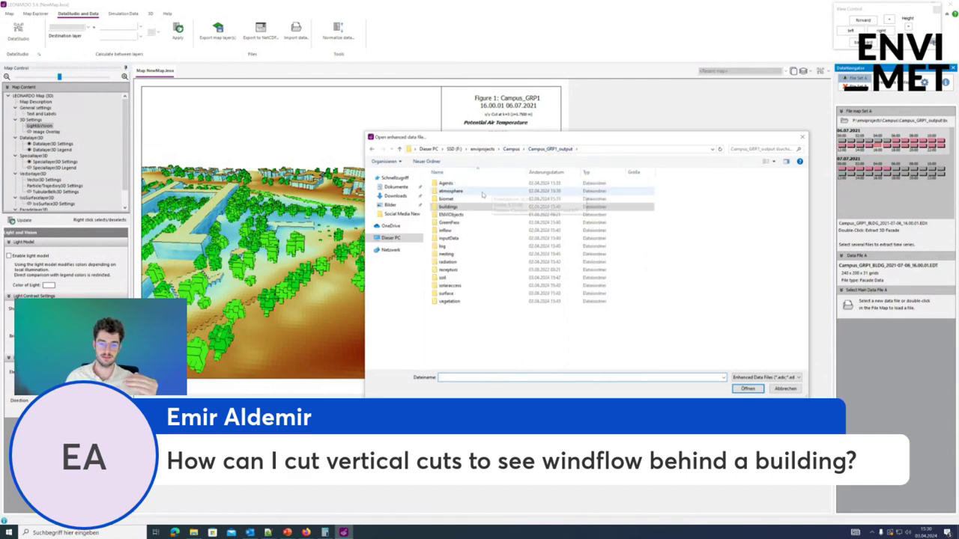
double_click(484, 193)
double_click(522, 257)
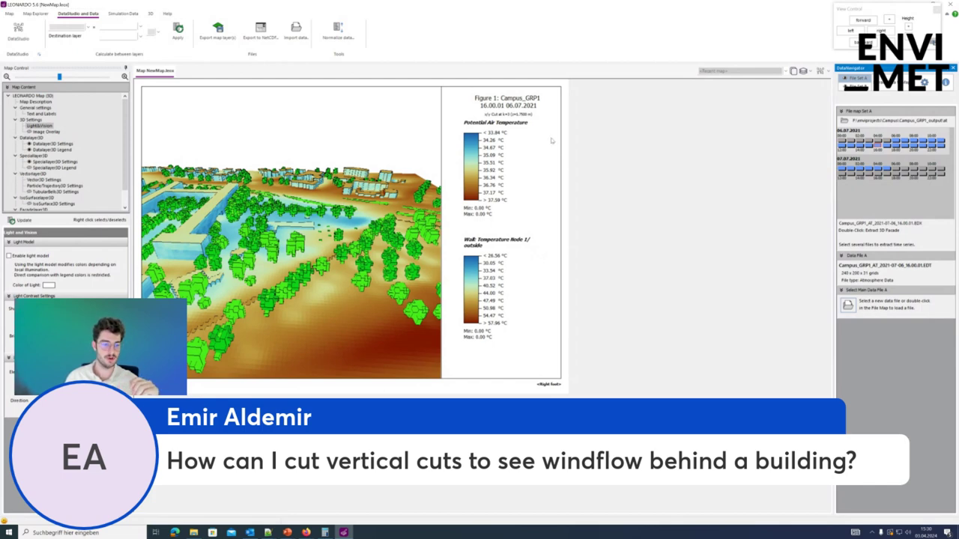
Step: Assign Potential Air Temperature as the data variable and extract X-Y 2D maps, first at the preset plane and again at k=7
left_click(890, 85)
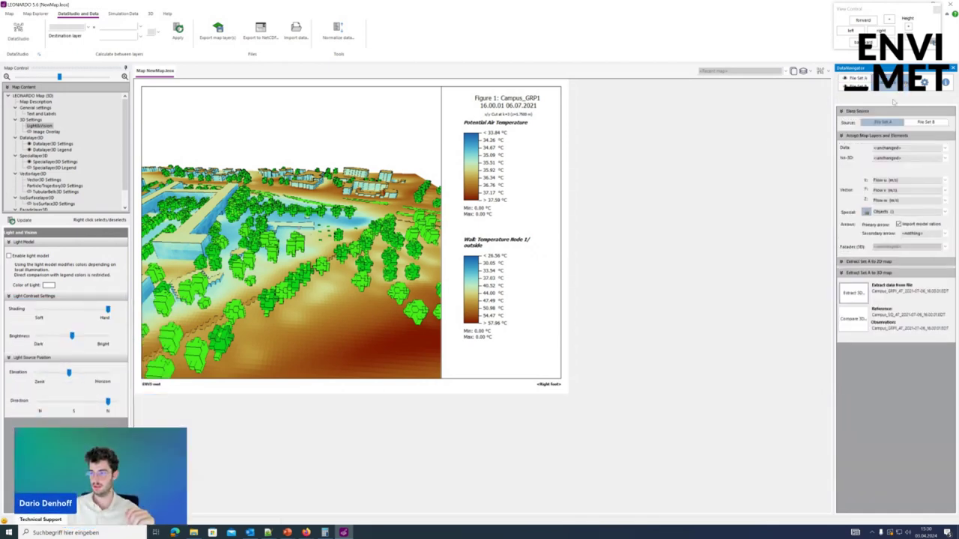
left_click(899, 147)
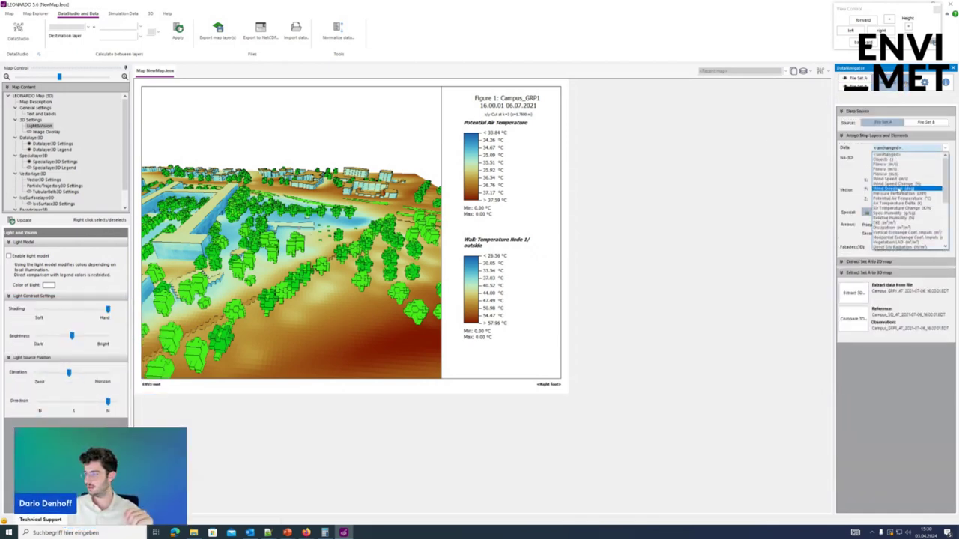
left_click(903, 198)
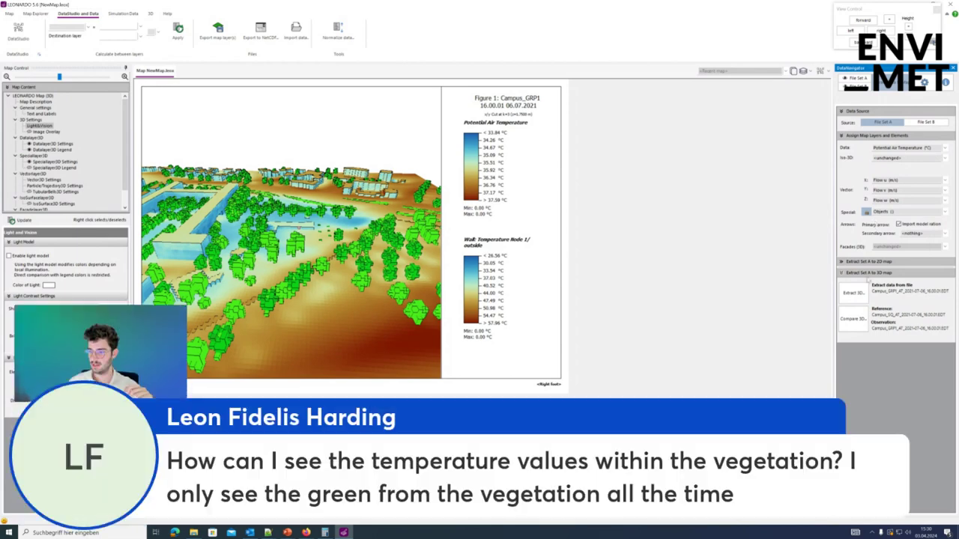
left_click(869, 261)
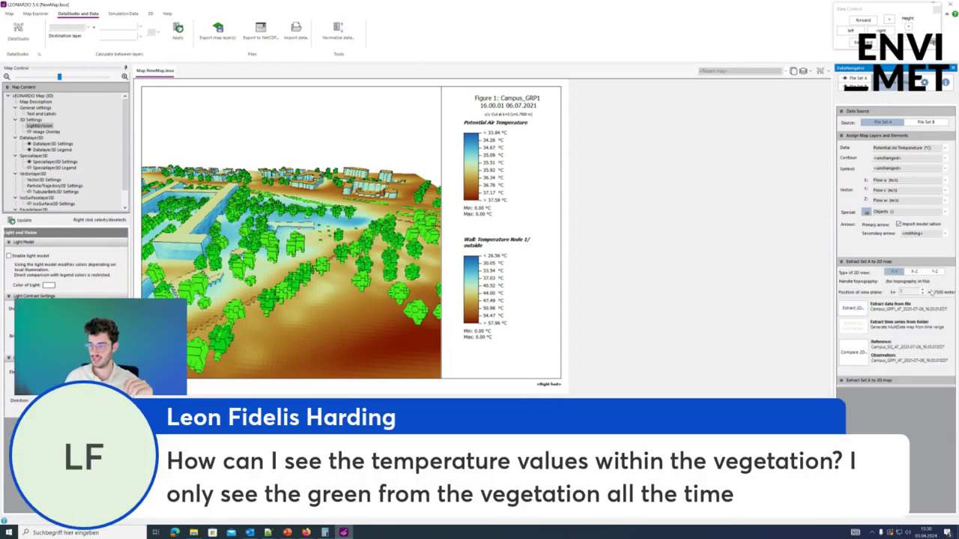
left_click(853, 309)
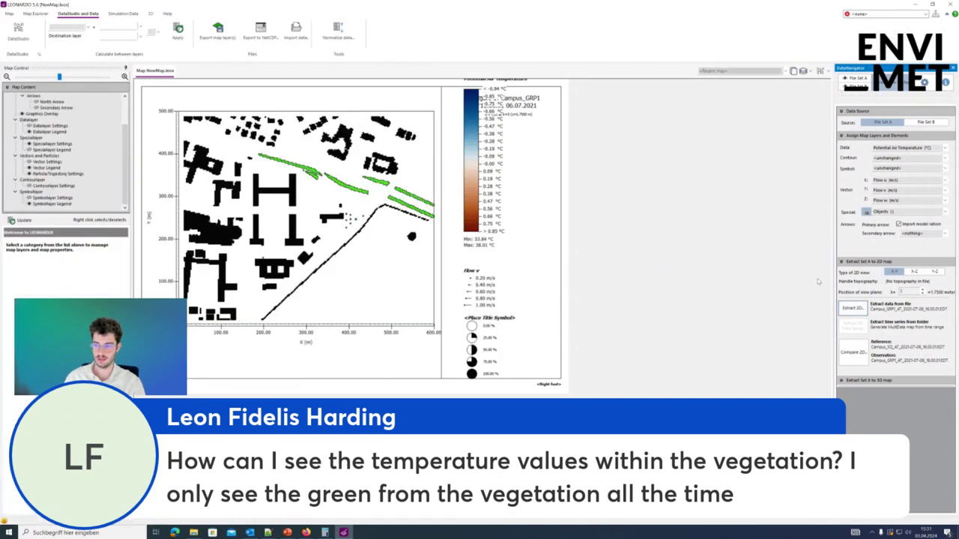
left_click(923, 289)
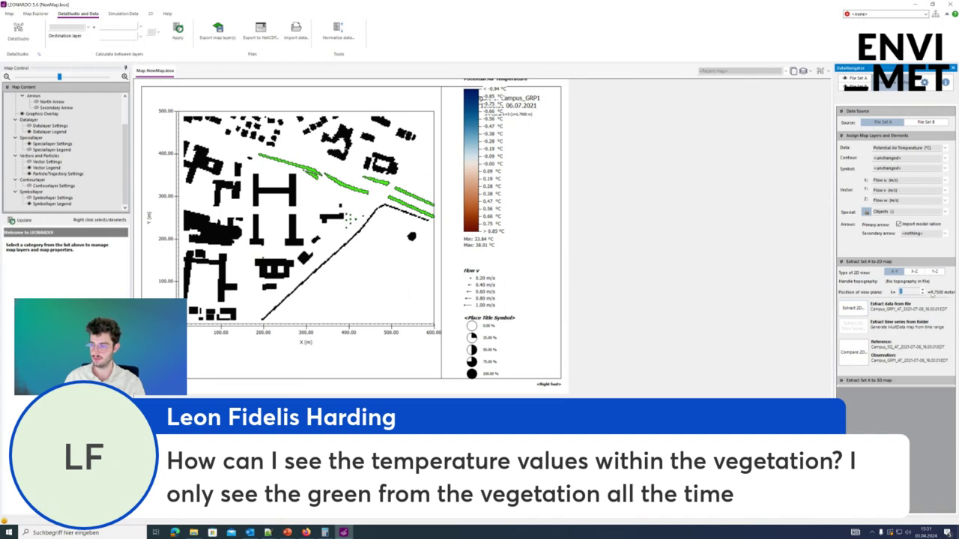
left_click(859, 309)
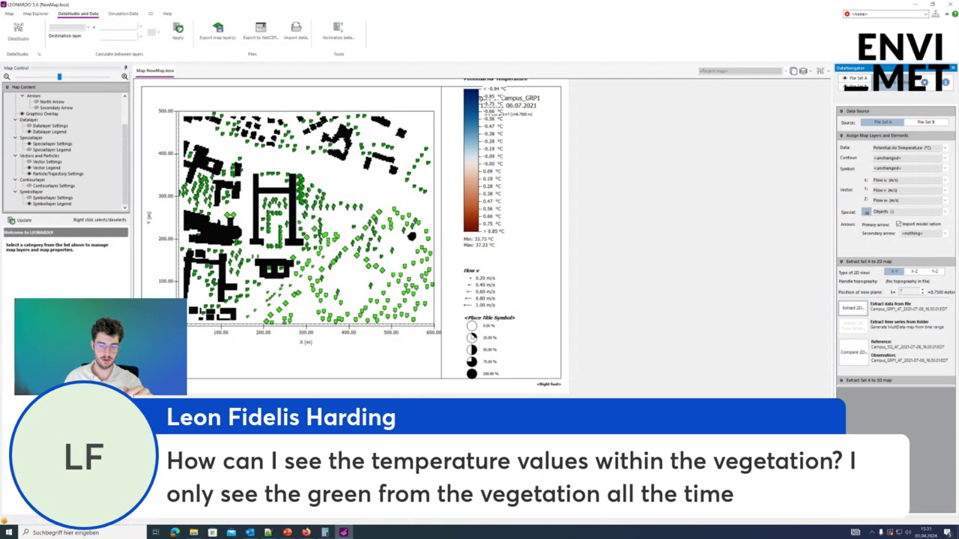
Step: Extract a vertical X-Z 2D map with the view plane positioned at 13.75 m
left_click(913, 272)
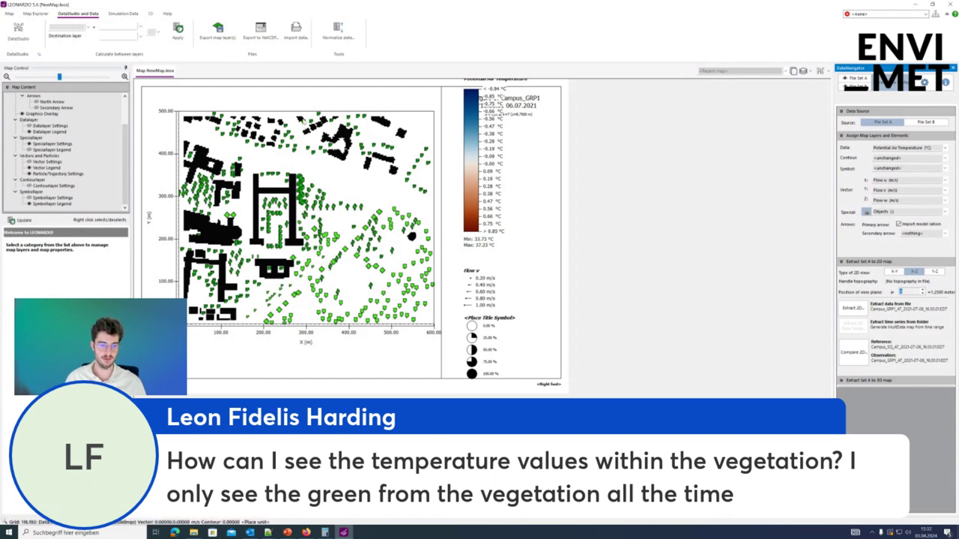
left_click(935, 271)
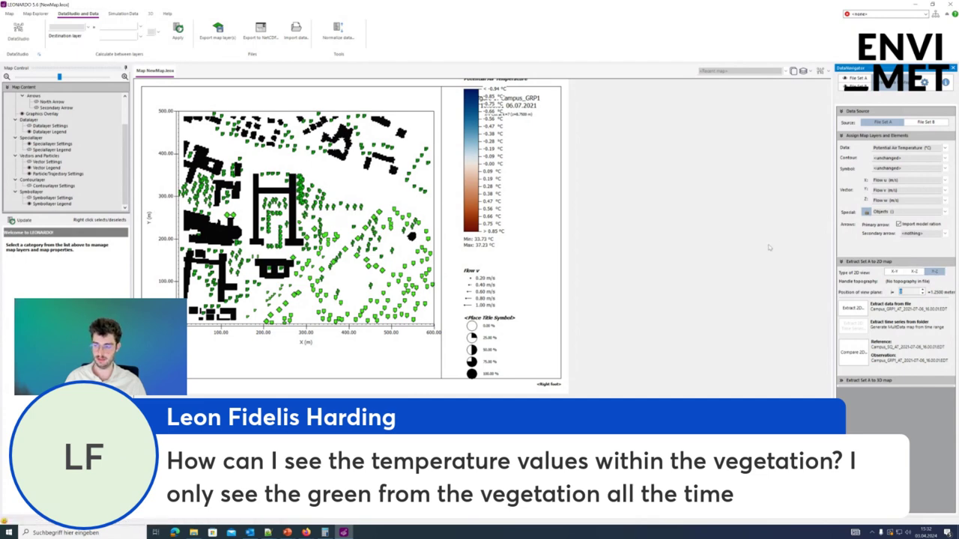
left_click(914, 272)
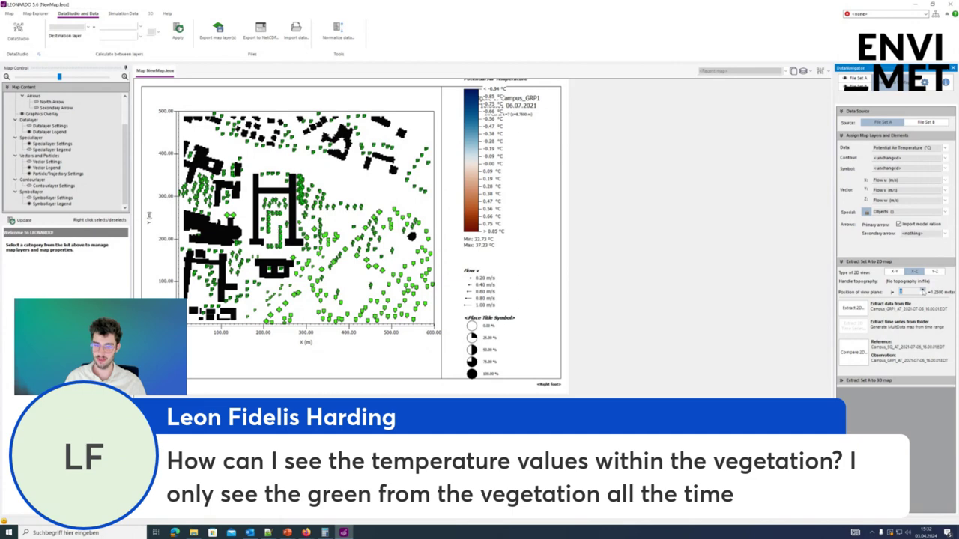
left_click(922, 290)
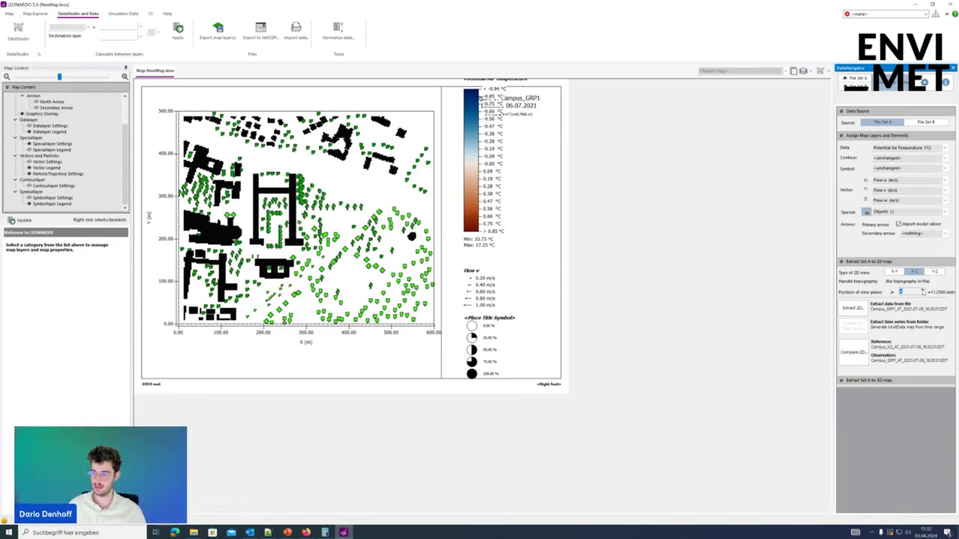
left_click(848, 308)
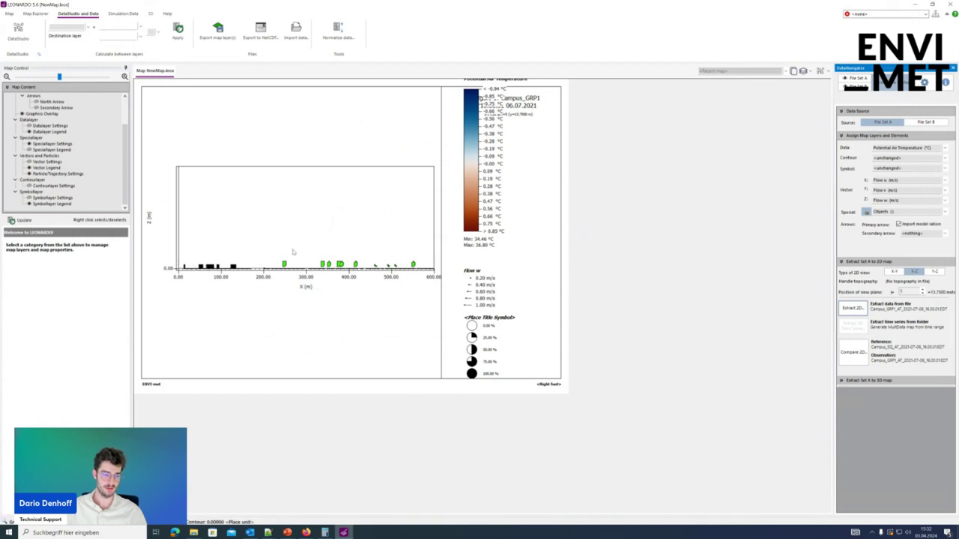
Step: Extract a vertical Y-Z 2D map at the 13.75 m view plane and return to the File Set A file map
left_click(932, 272)
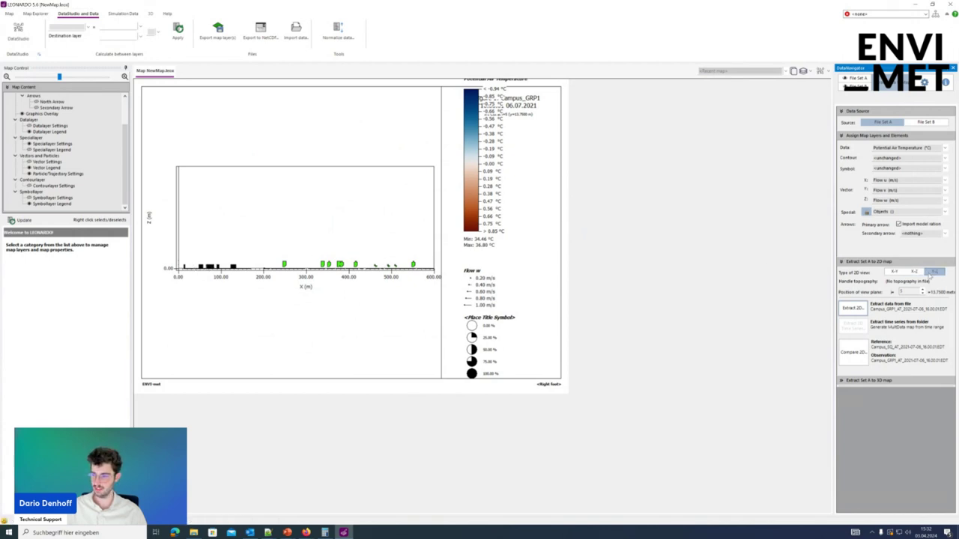
left_click(857, 310)
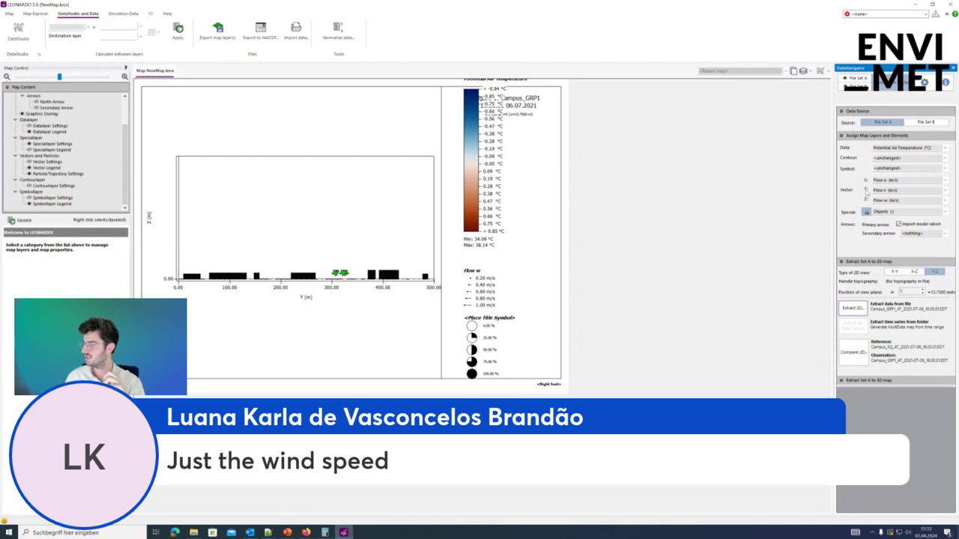
left_click(856, 78)
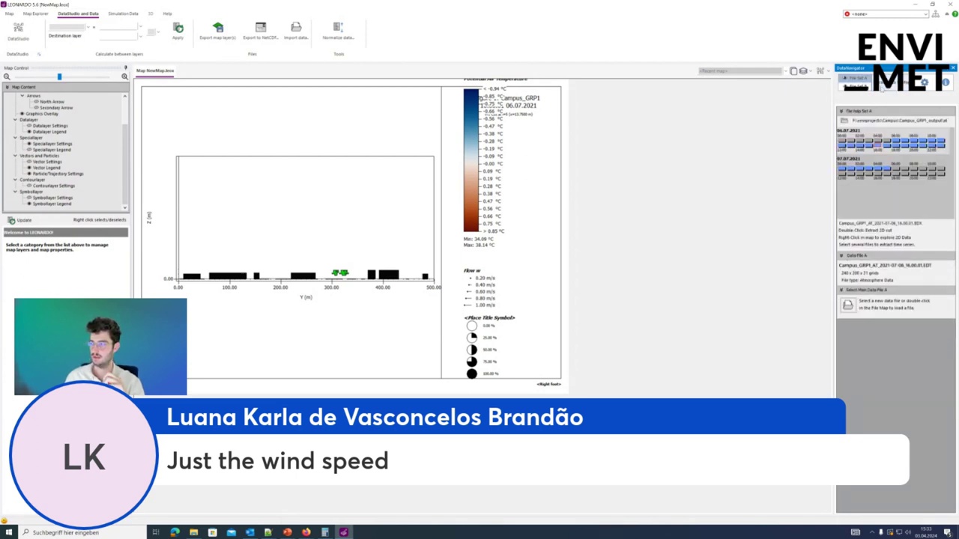
Step: Extract a horizontal X-Y 2D map at view plane k=3 and show the flow vectors on it
left_click(886, 78)
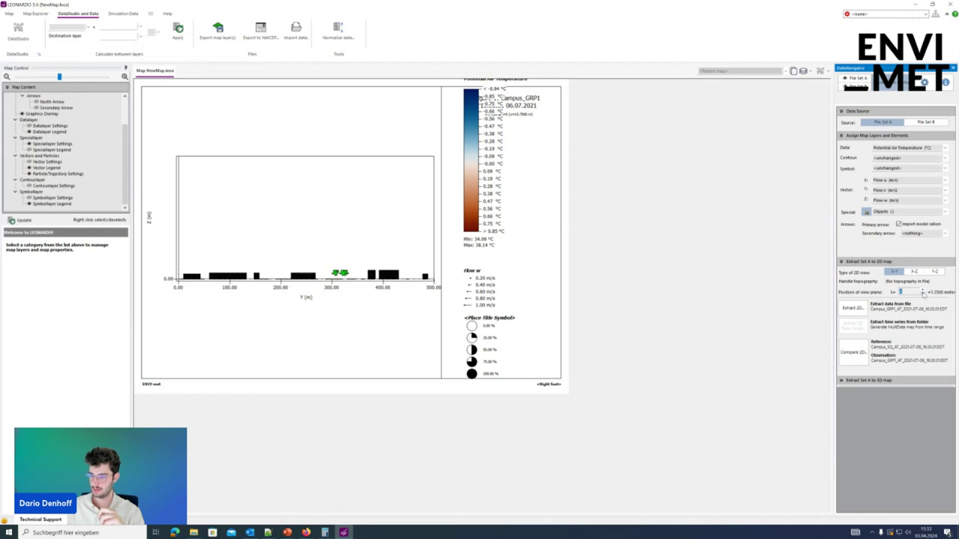
left_click(847, 309)
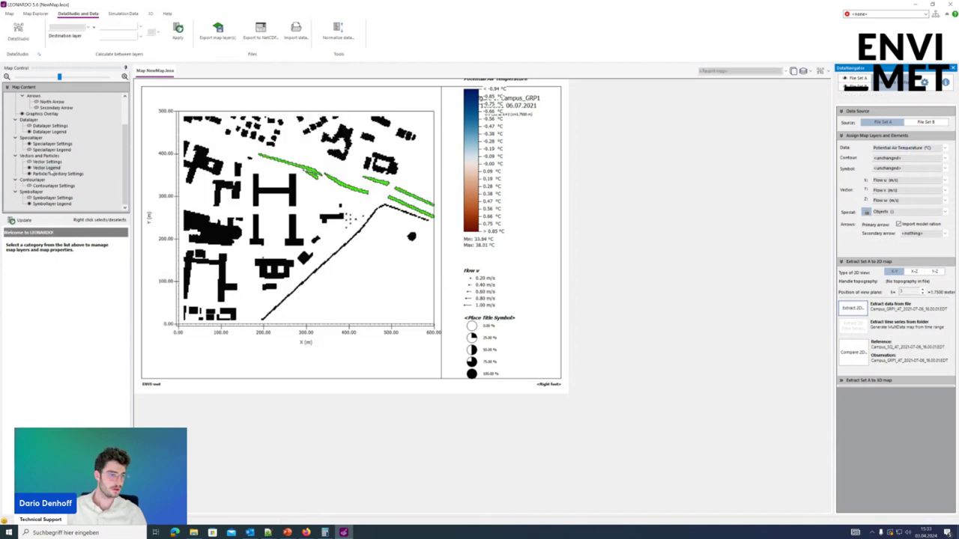
left_click(48, 162)
left_click(50, 163)
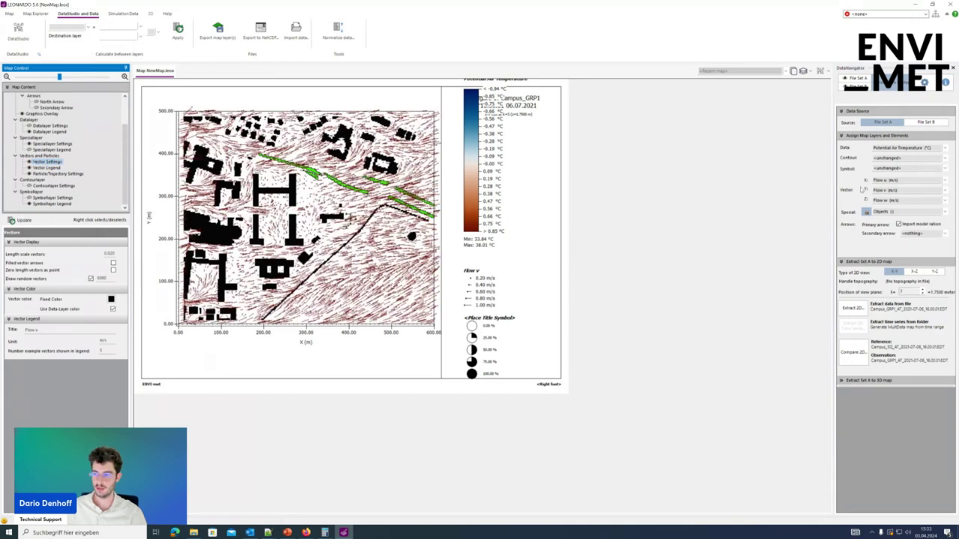
Step: Assign Wind Speed (m/s) as the data variable for File Set A
left_click(906, 148)
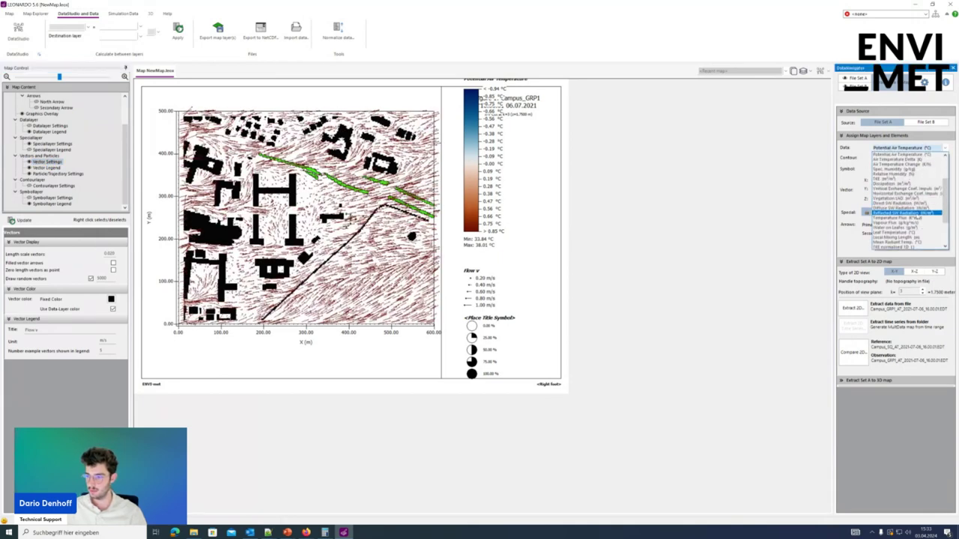
scroll(908, 187, "down", 2)
scroll(908, 180, "down", 2)
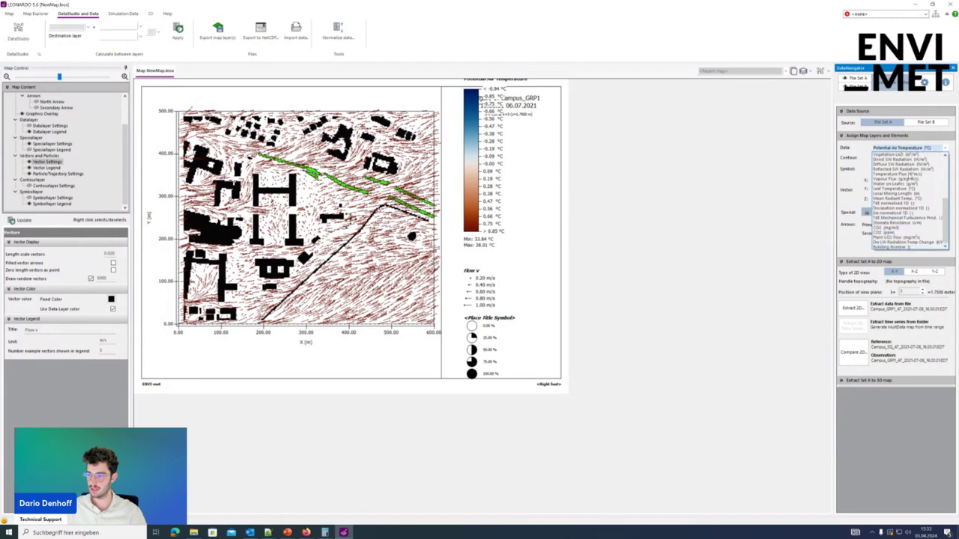
scroll(910, 179, "up", 4)
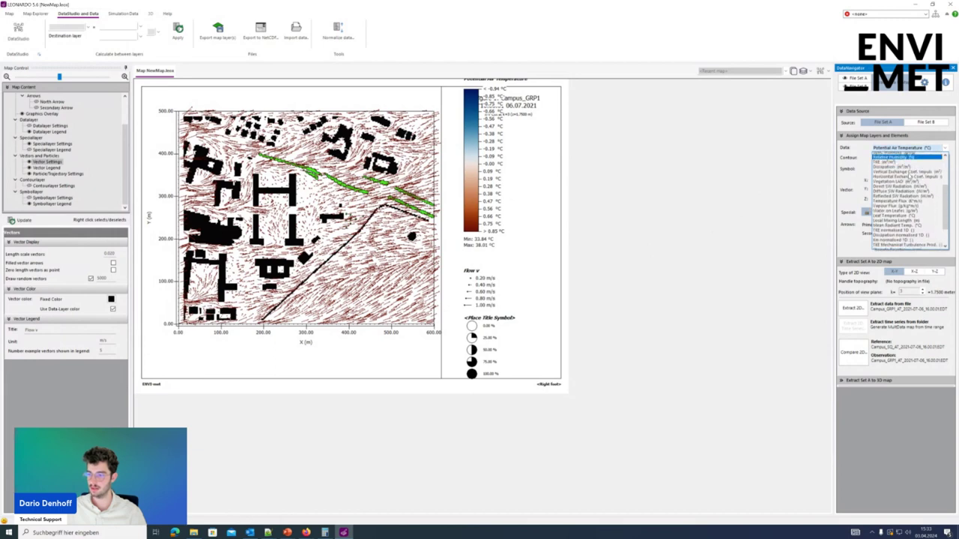
scroll(909, 178, "up", 1)
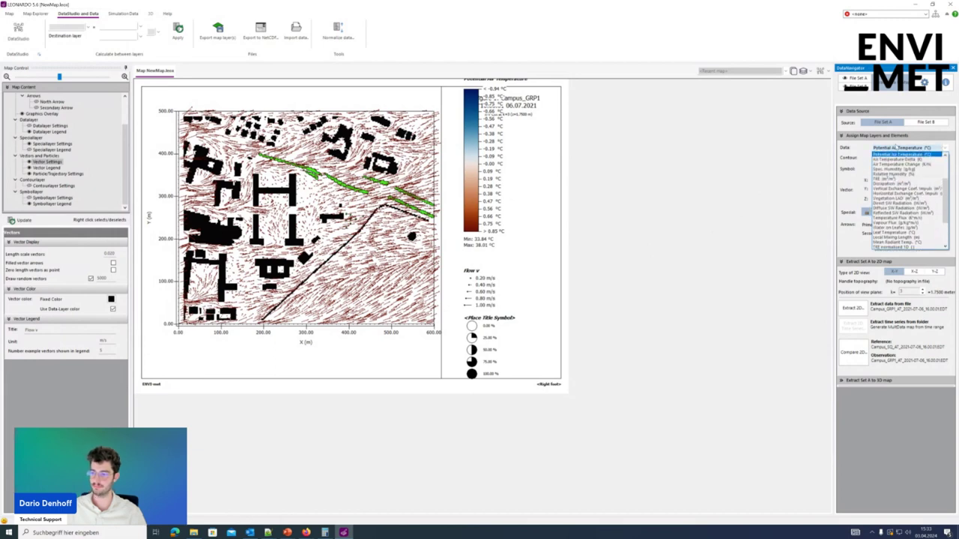
left_click(894, 149)
left_click(903, 149)
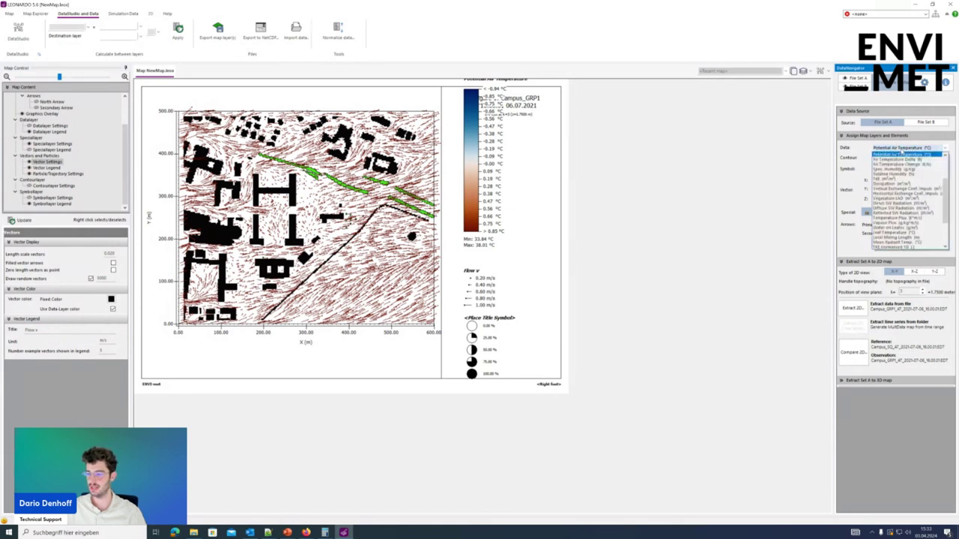
scroll(907, 180, "up", 3)
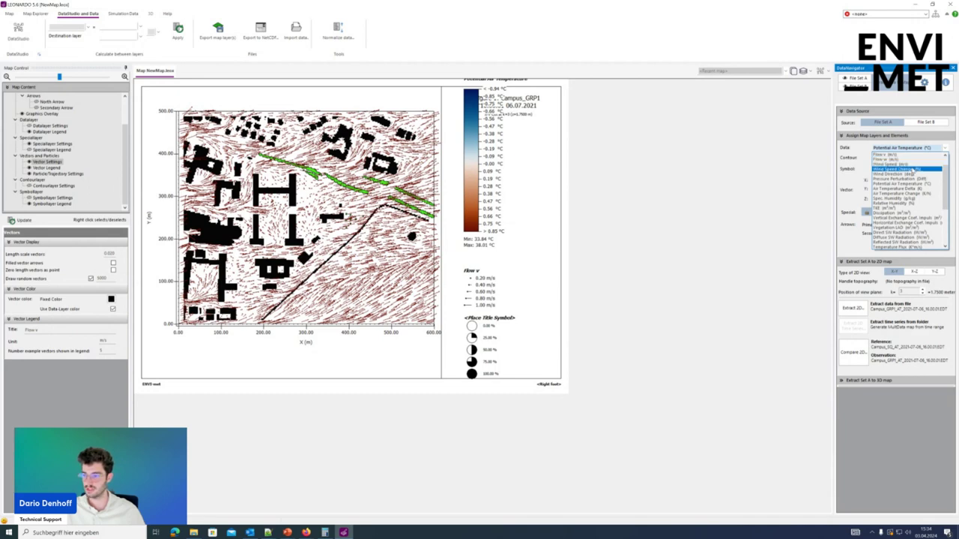
left_click(906, 164)
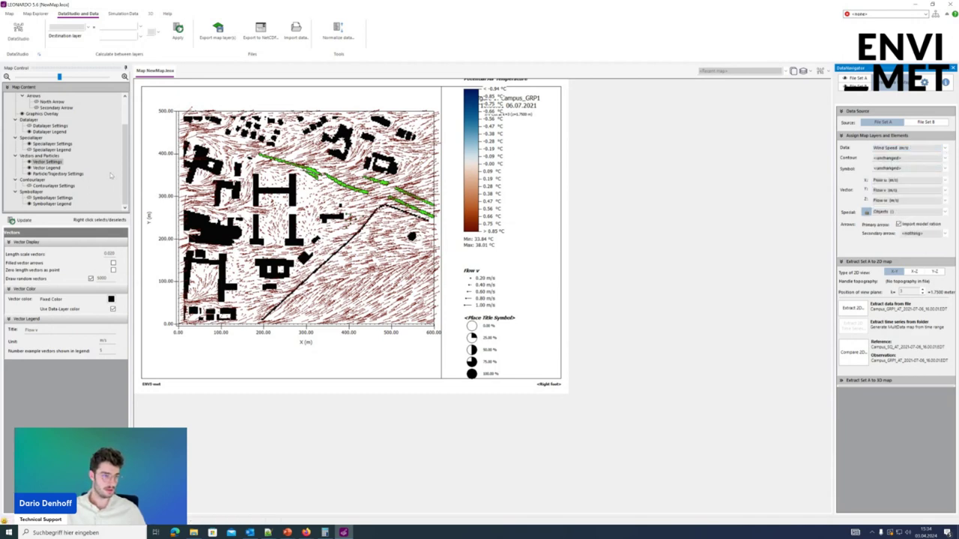
Step: Show the datalayer on the map and extract the Wind Speed data as a 2D map
left_click(52, 143)
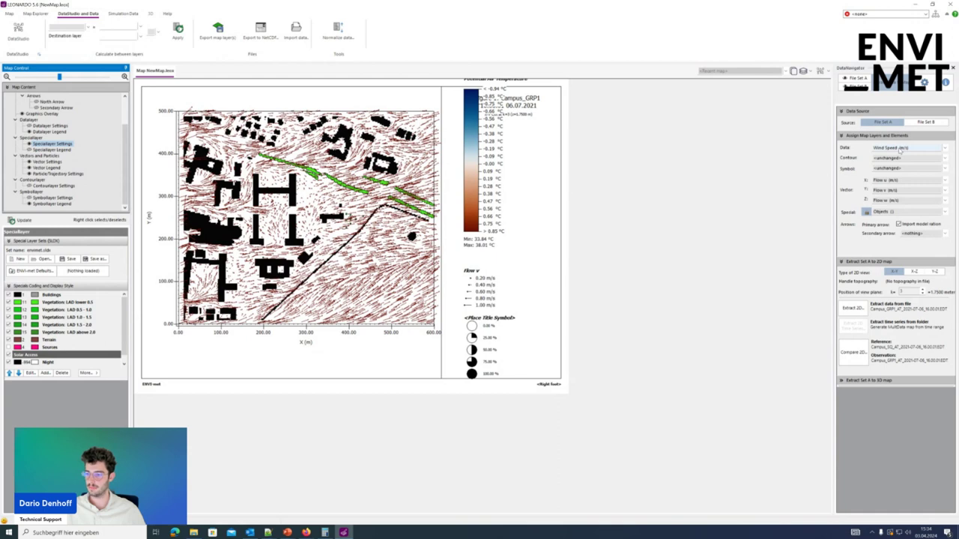
left_click(35, 126)
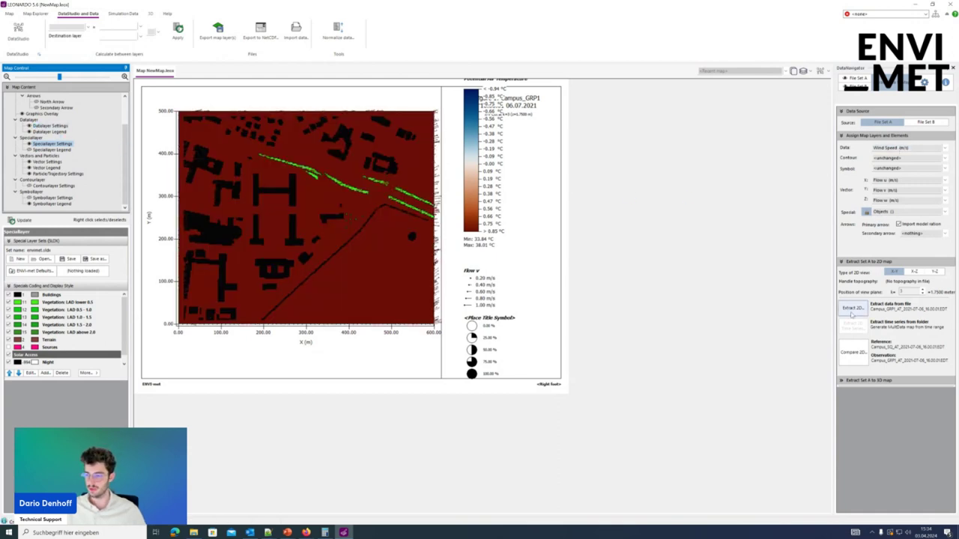
left_click(854, 308)
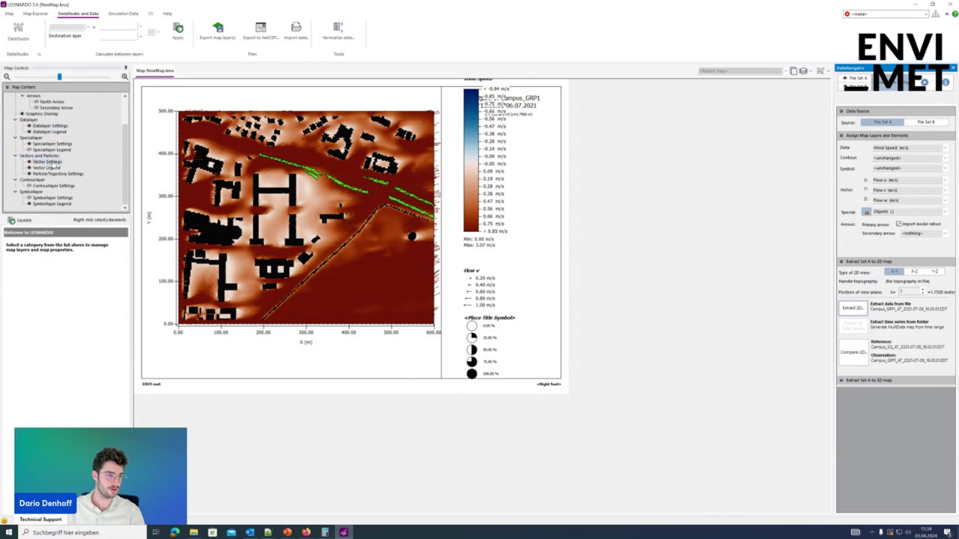
Step: Stop the vectors from using the datalayer color so they are drawn in the fixed black color
left_click(48, 168)
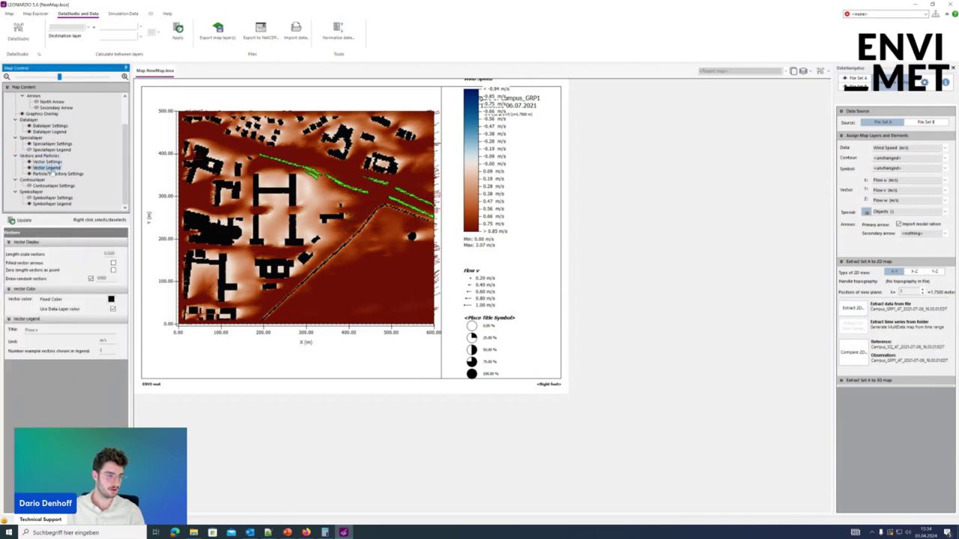
left_click(112, 309)
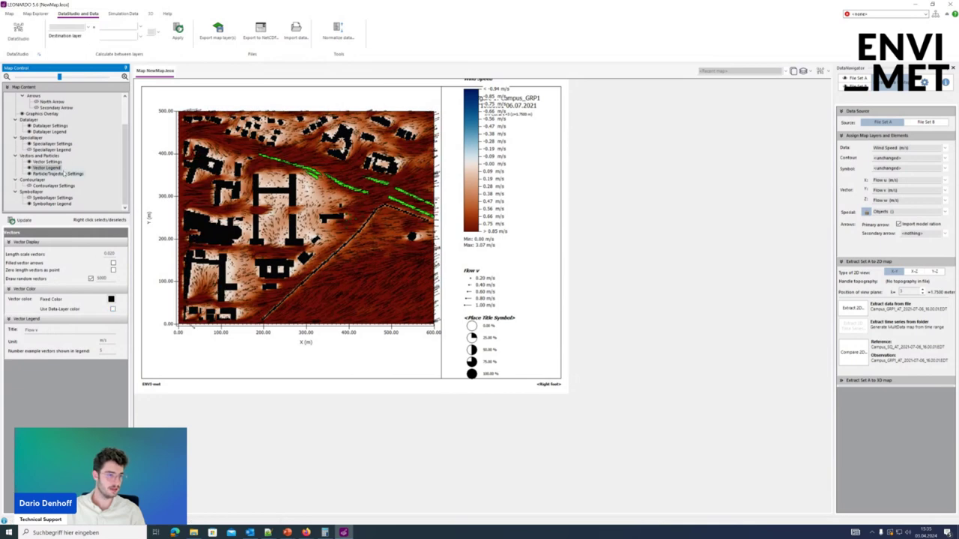
Step: Apply the Imola color palette to the datalayer legend and auto-fit its legend classes to the wind speed data
left_click(54, 132)
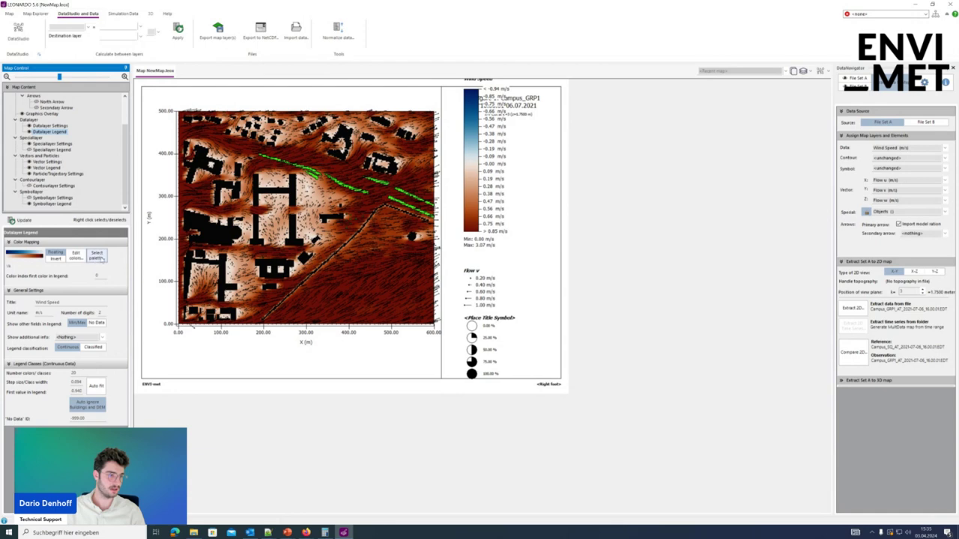
left_click(96, 256)
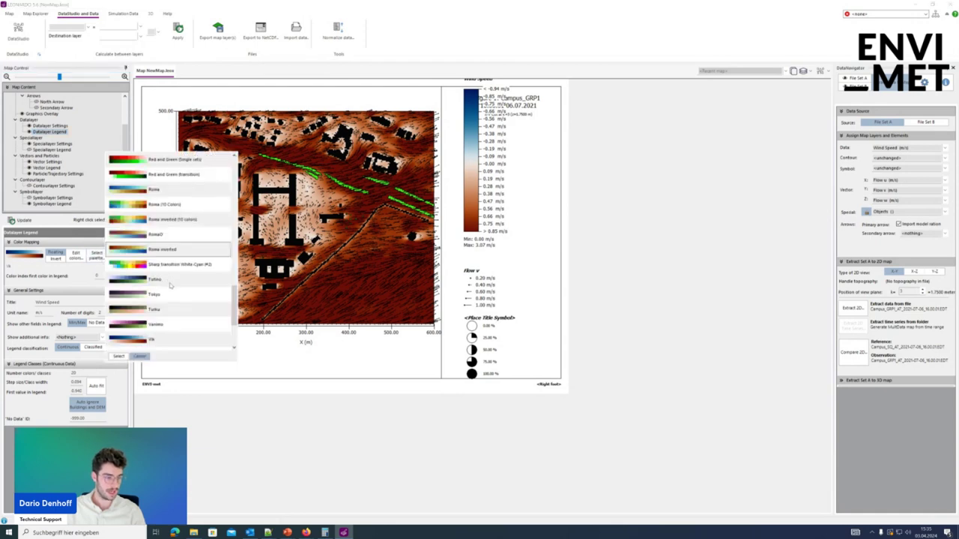
scroll(170, 284, "down", 1)
scroll(171, 285, "up", 4)
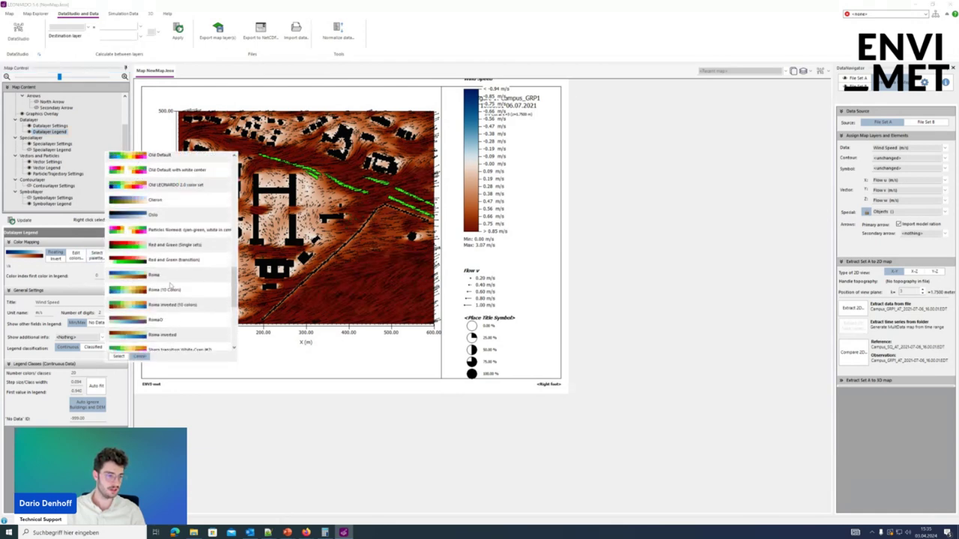
scroll(170, 285, "up", 1)
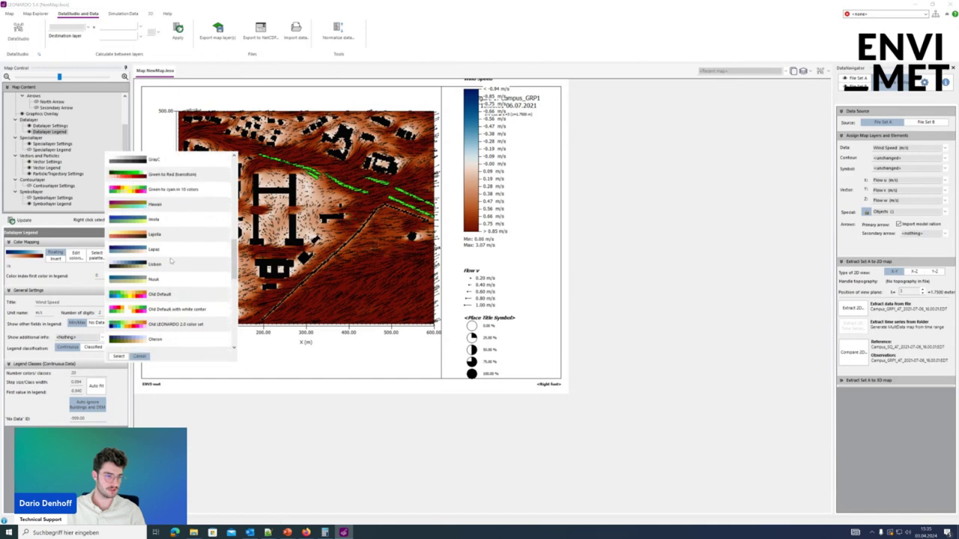
left_click(173, 218)
left_click(118, 356)
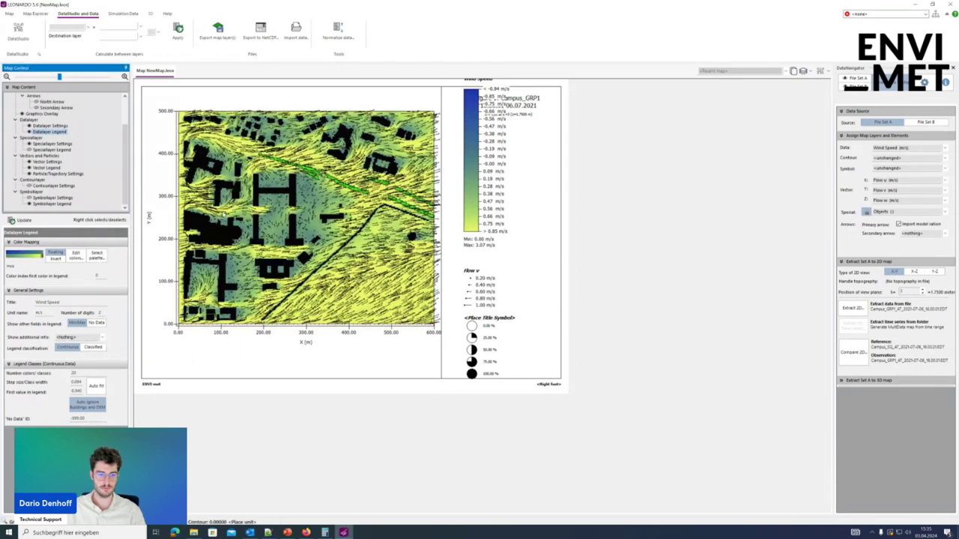
left_click(99, 255)
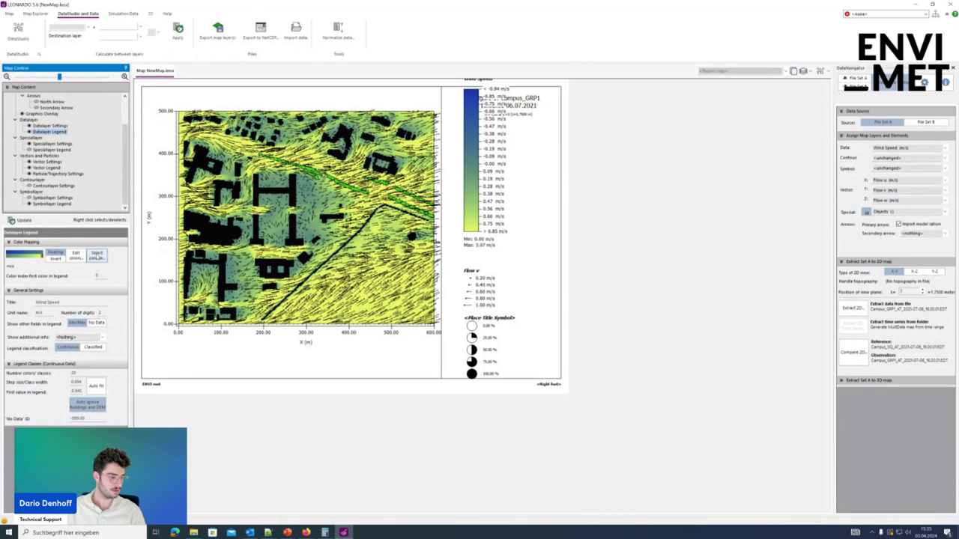
left_click(96, 385)
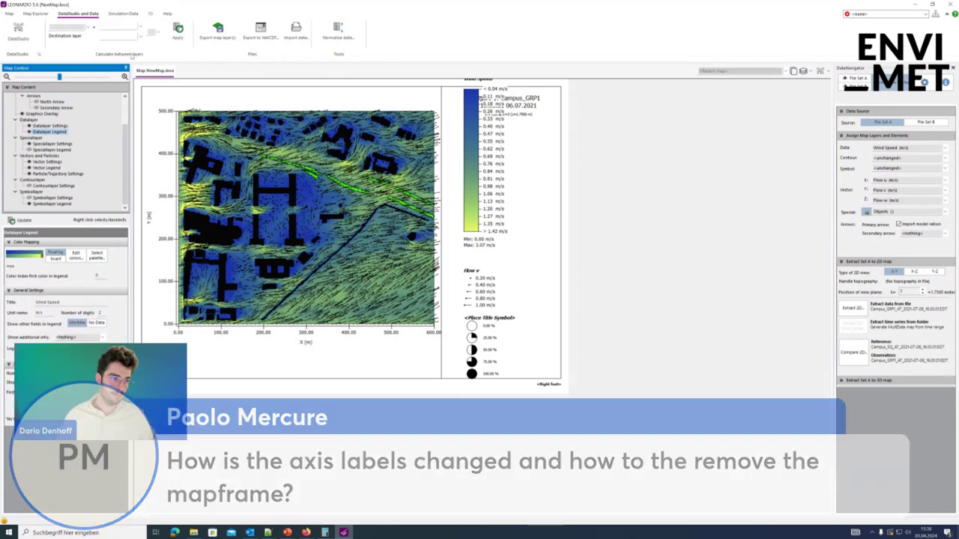
Step: Turn off the mapframe in the map's text and label settings
left_click_drag(120, 147, 123, 125)
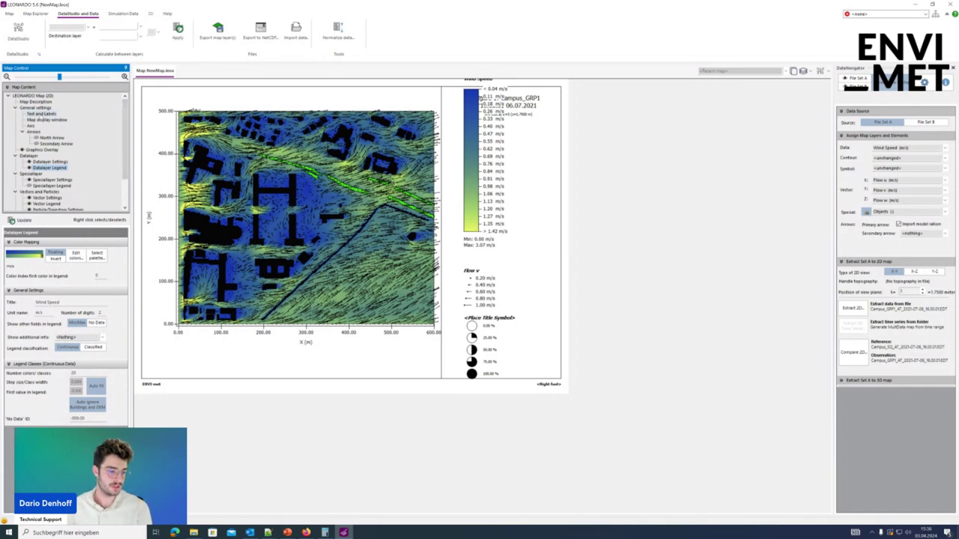
left_click(47, 120)
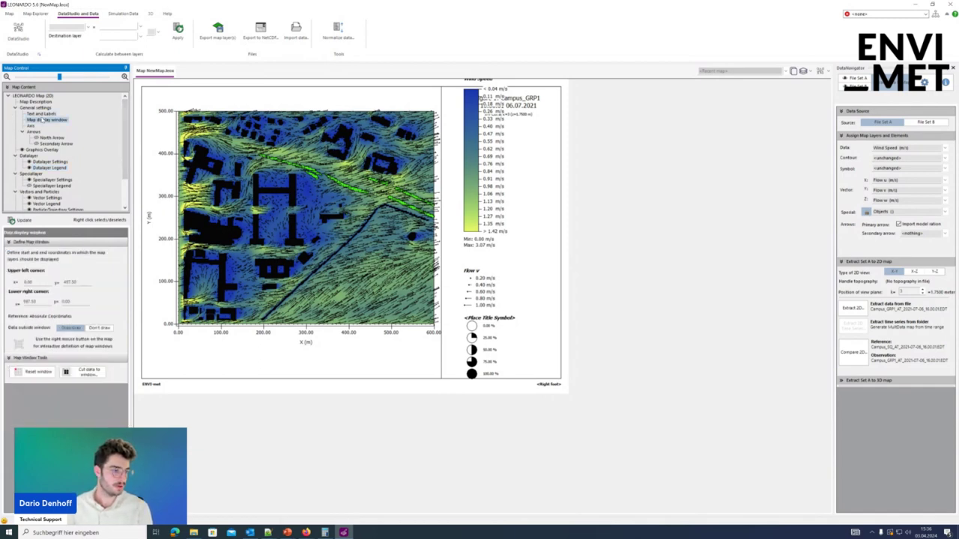
left_click(42, 108)
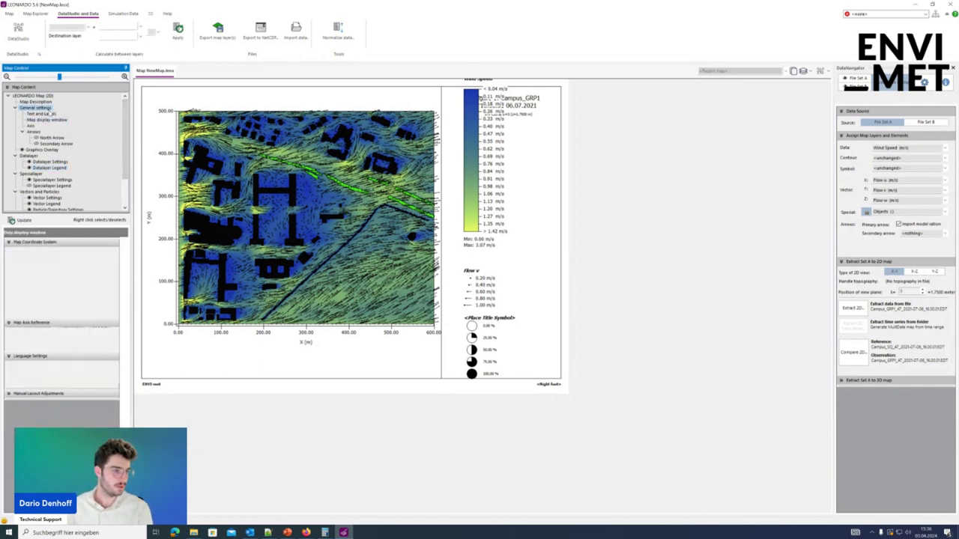
left_click(49, 114)
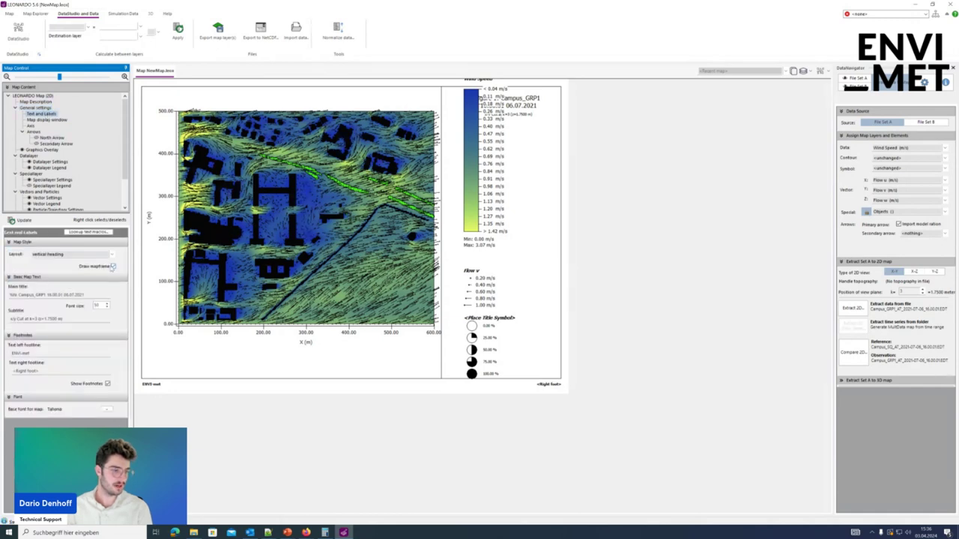
left_click(95, 266)
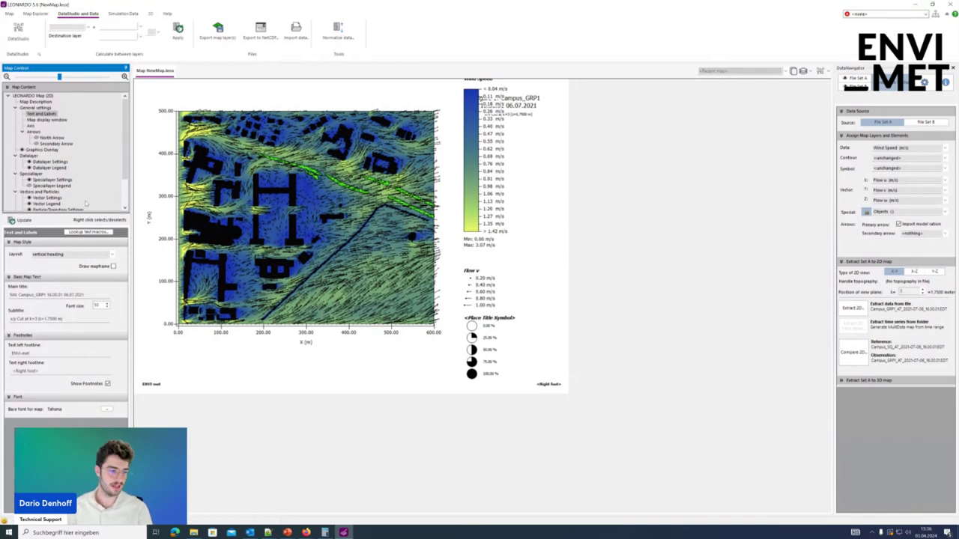
Step: Hide the vector and symbol legends, and toggle the datalayer legend off and back on
left_click(49, 168)
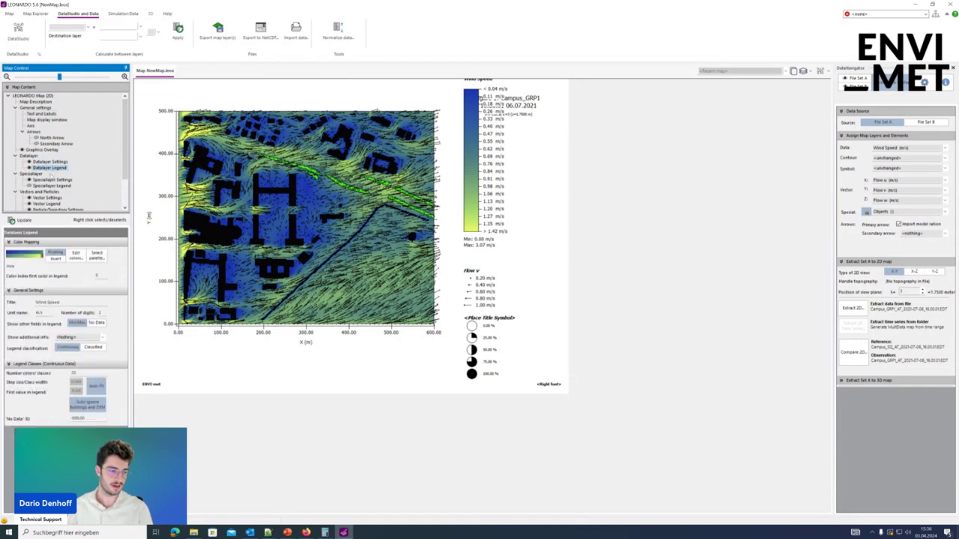
double_click(48, 168)
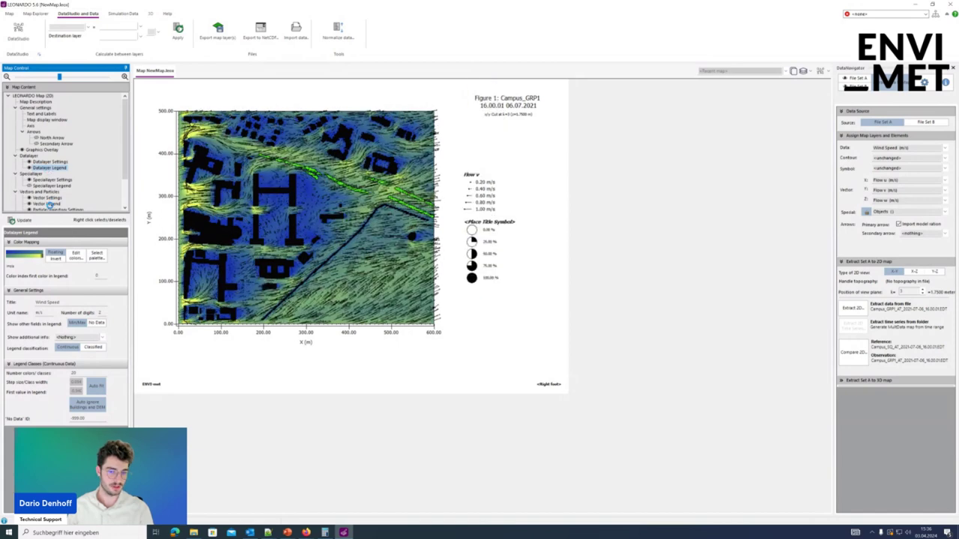
double_click(49, 204)
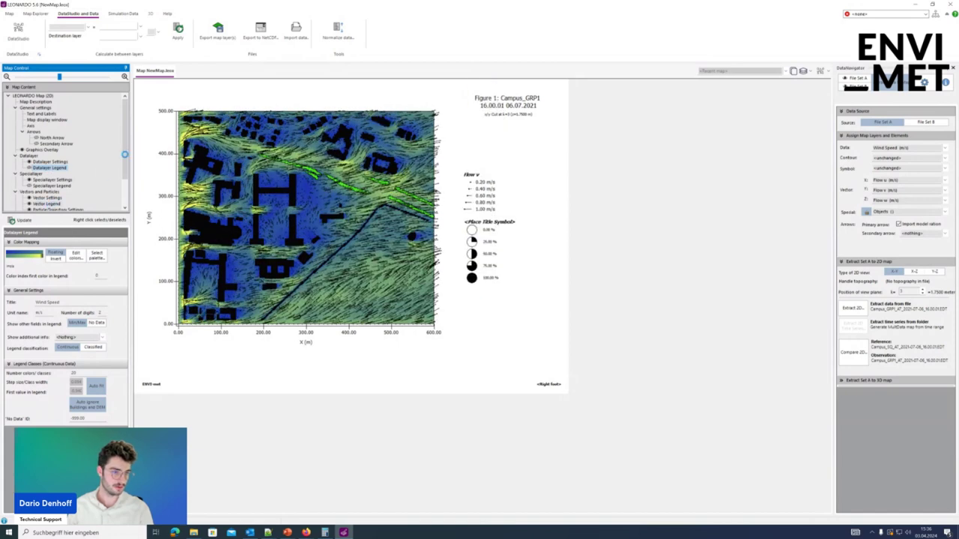
scroll(124, 154, "down", 3)
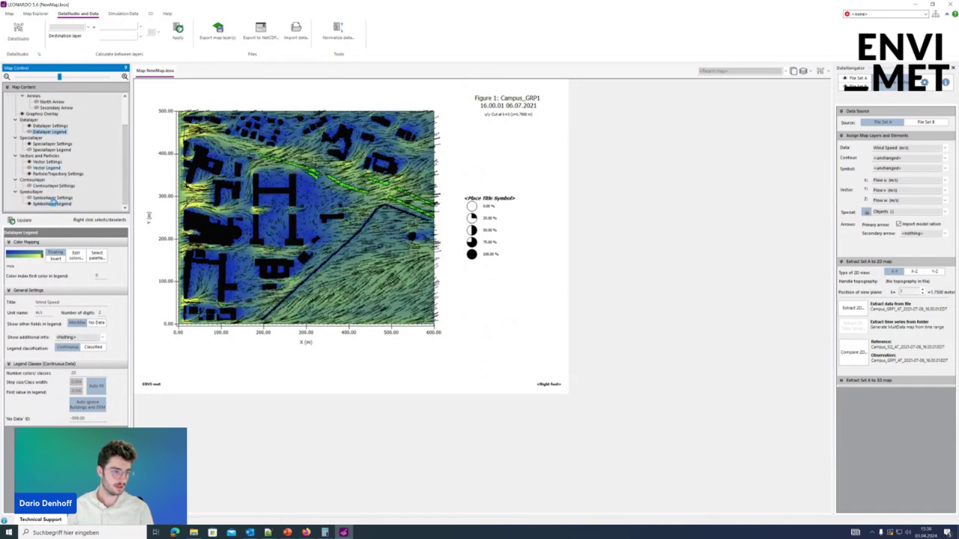
double_click(53, 203)
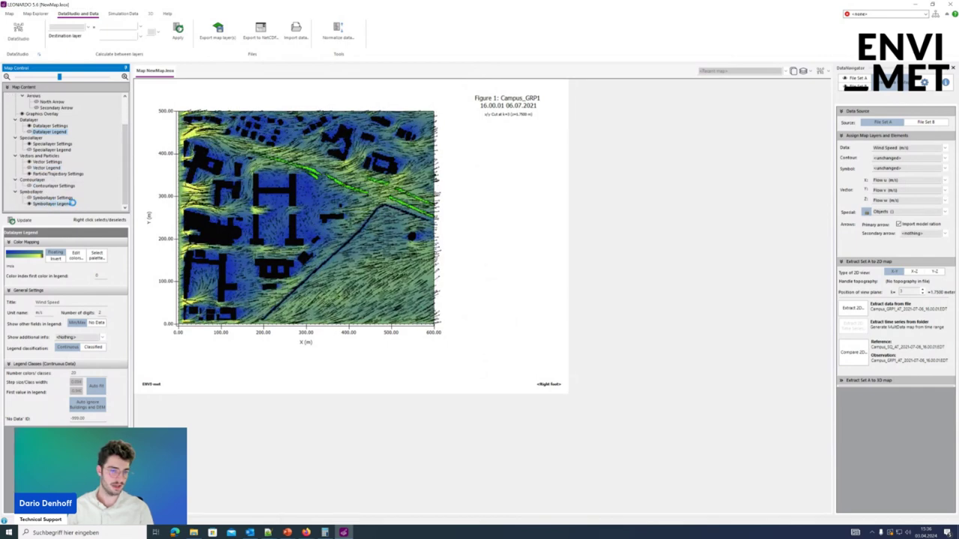
double_click(42, 131)
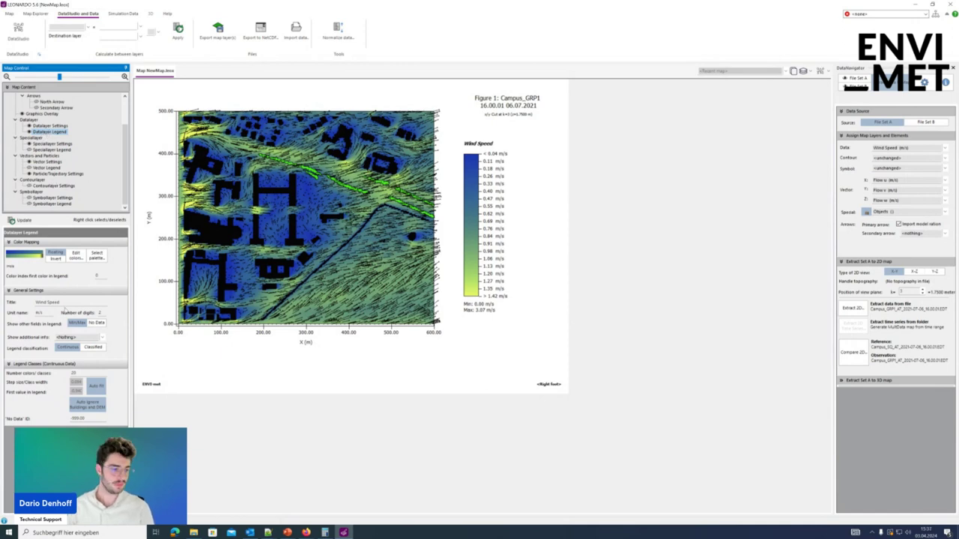
Step: Rename the datalayer legend's title to "Wind" and update the map
double_click(61, 301)
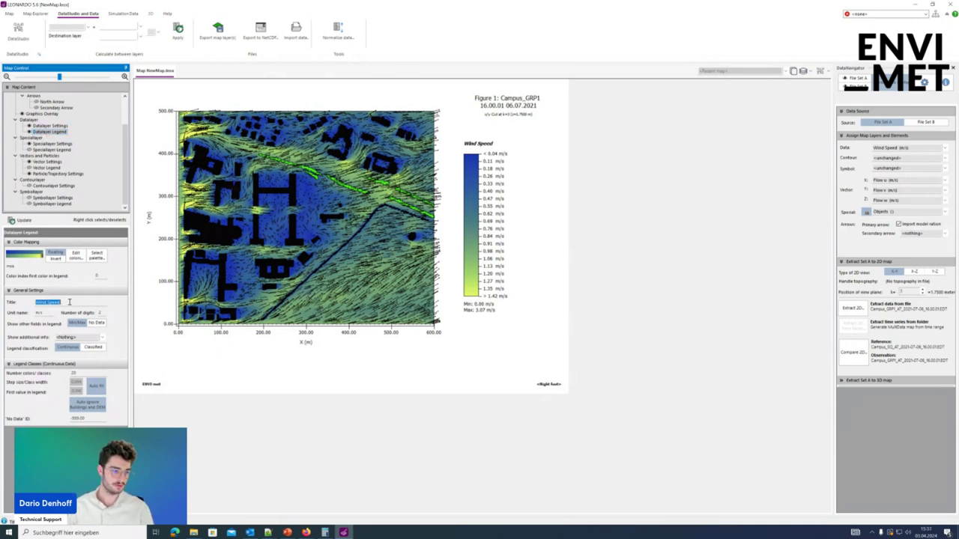
type("Wind")
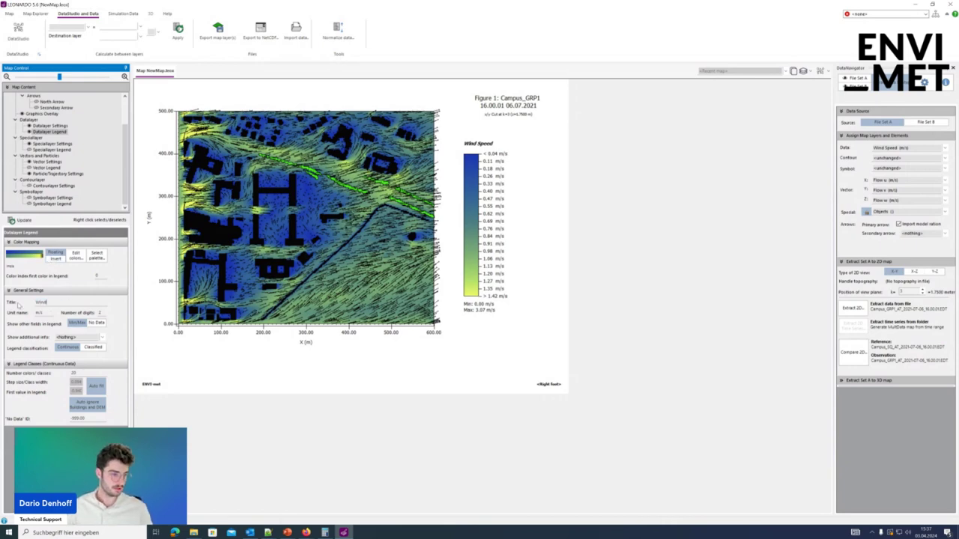
left_click(21, 220)
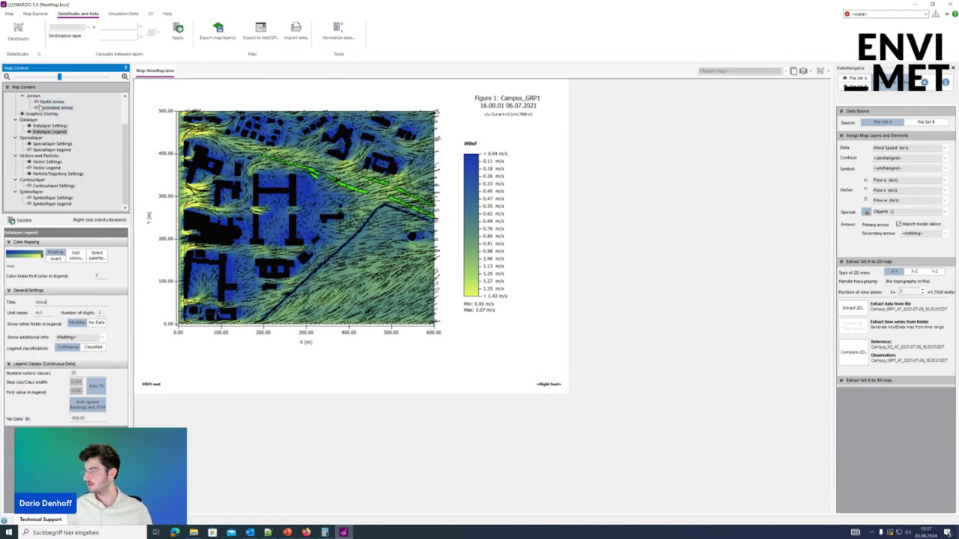
Step: Set the map's horizontal axis label to "X Axis (m)" and the vertical one to "Y Axis (m)", and update the map
scroll(122, 112, "up", 2)
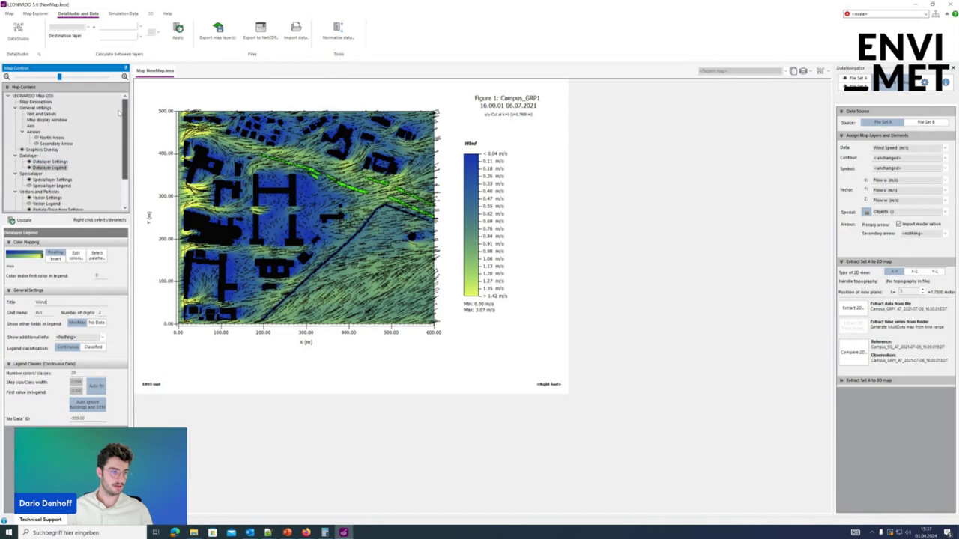
left_click(32, 126)
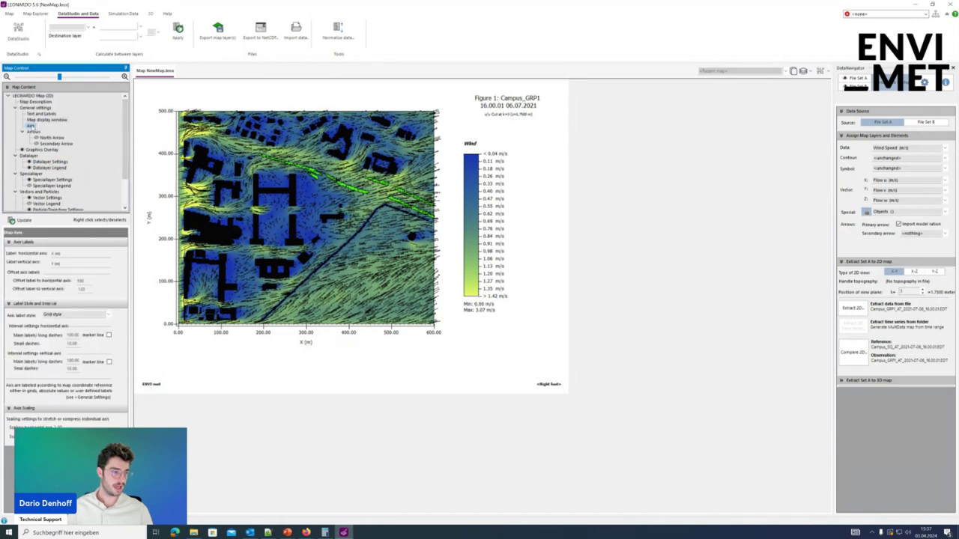
double_click(69, 255)
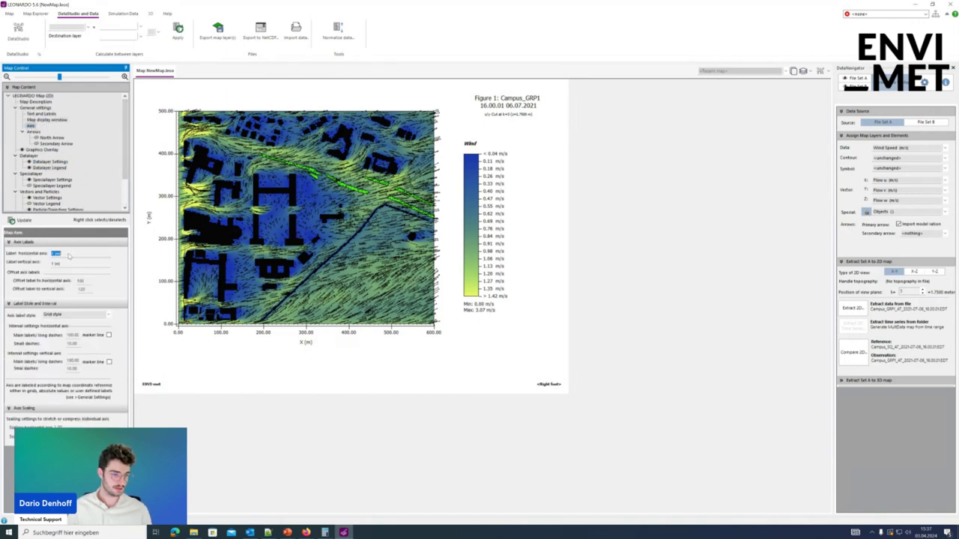
type("t")
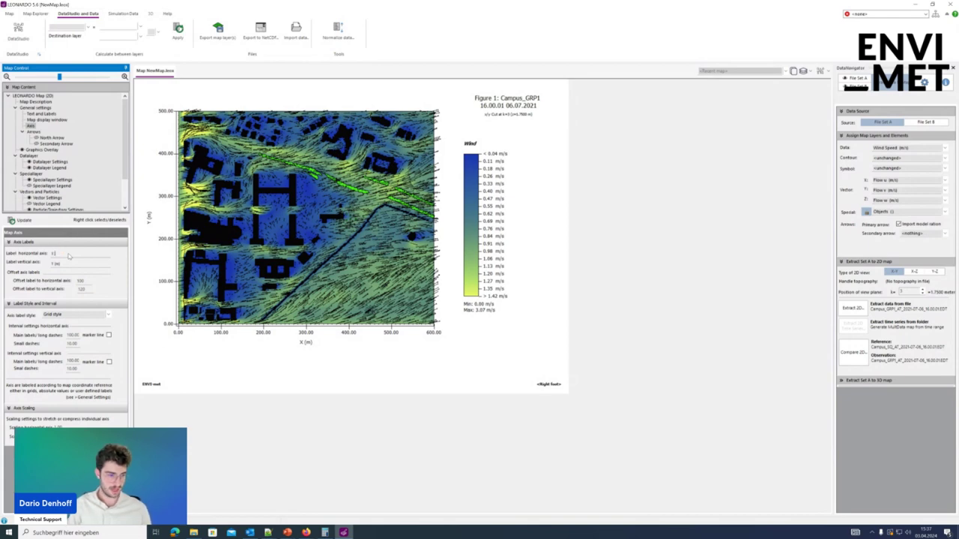
key("Tab")
type("Y")
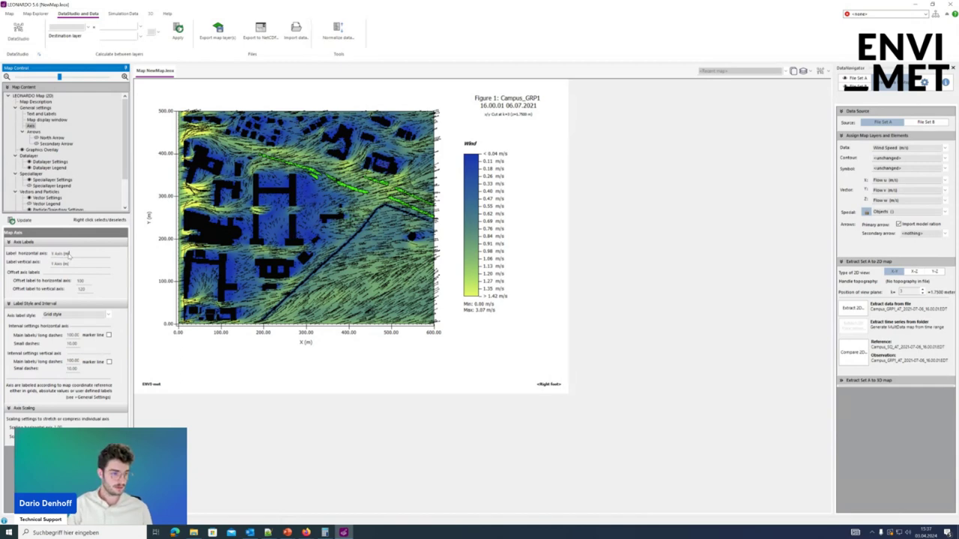
left_click(16, 221)
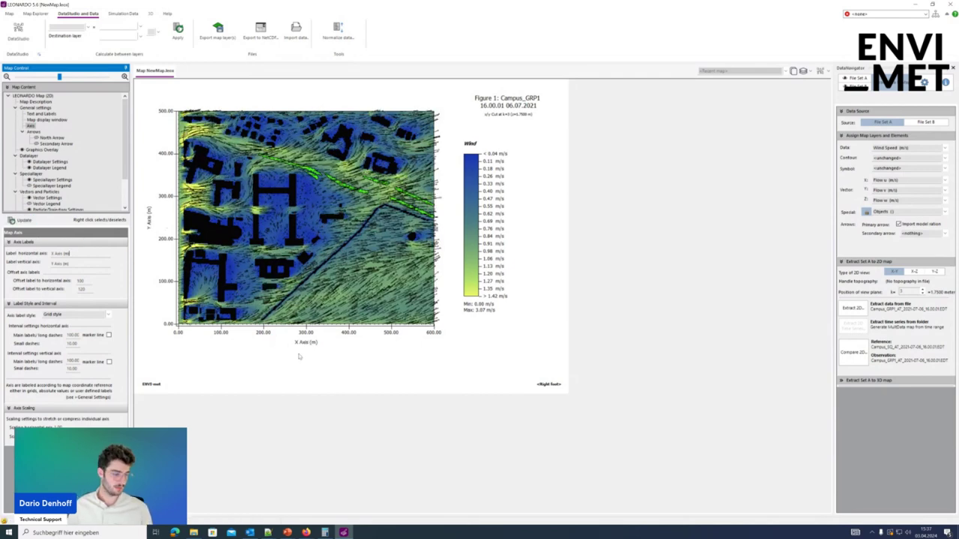
Step: Turn off the footnotes in the map's text and label settings
left_click(47, 120)
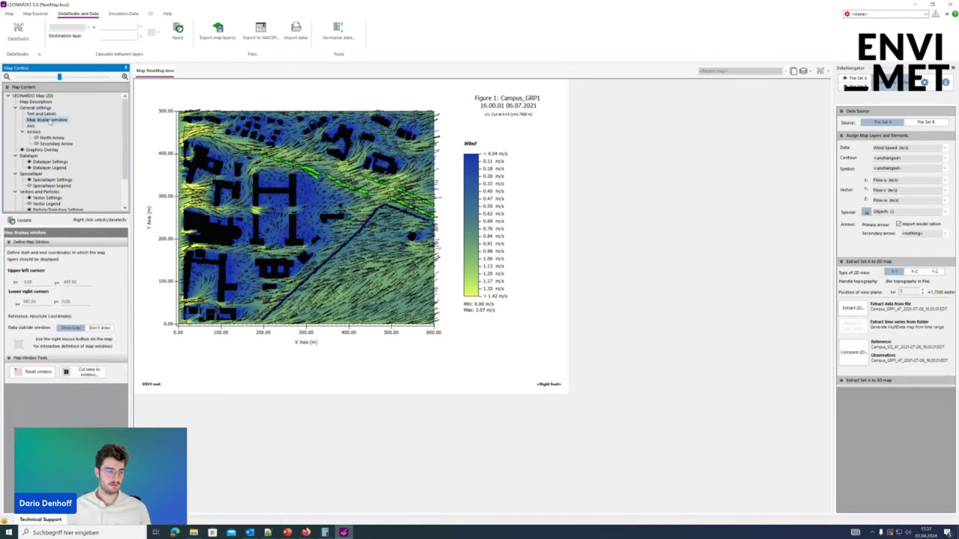
left_click(47, 114)
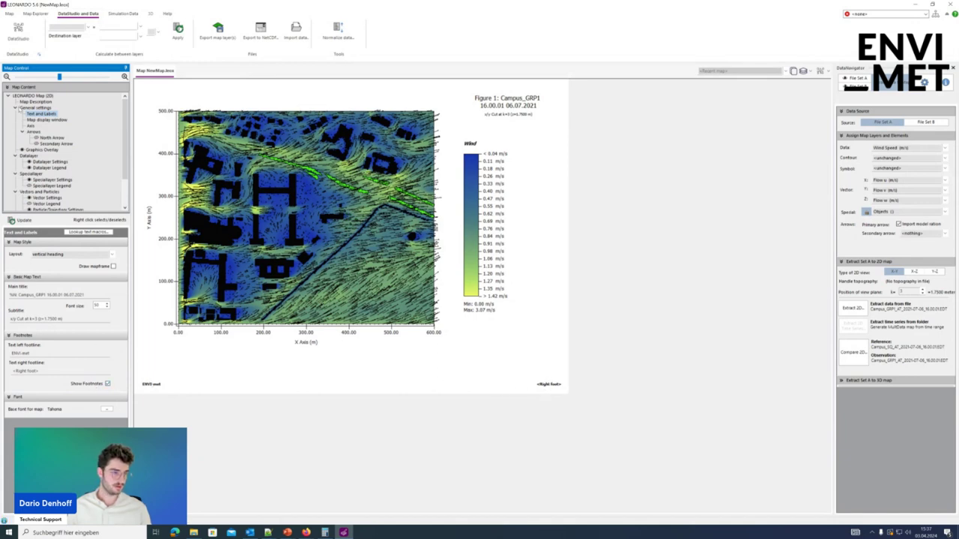
left_click(91, 385)
left_click(108, 385)
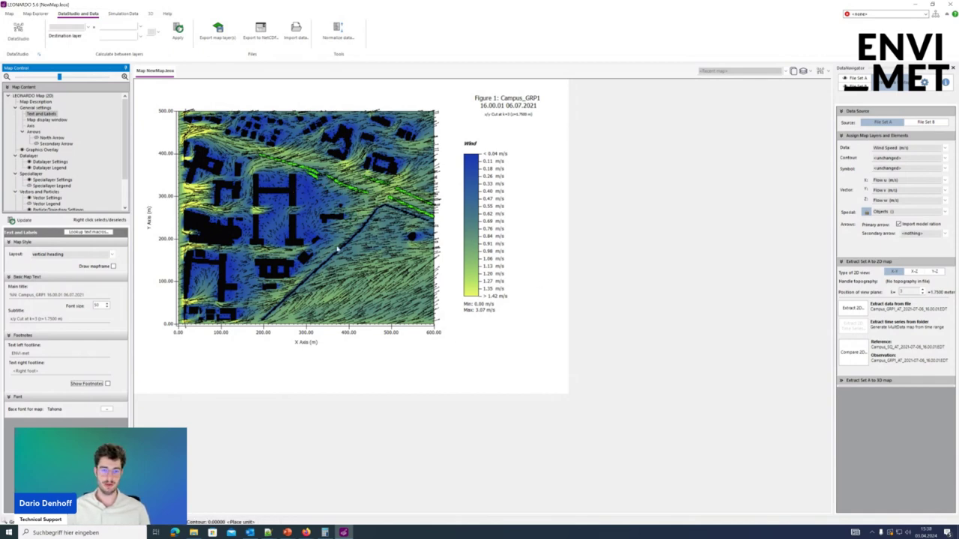
Step: Replace the main title's text after the figure-number macro with "Scenario 1" and update the map
left_click(63, 296)
left_click(86, 296)
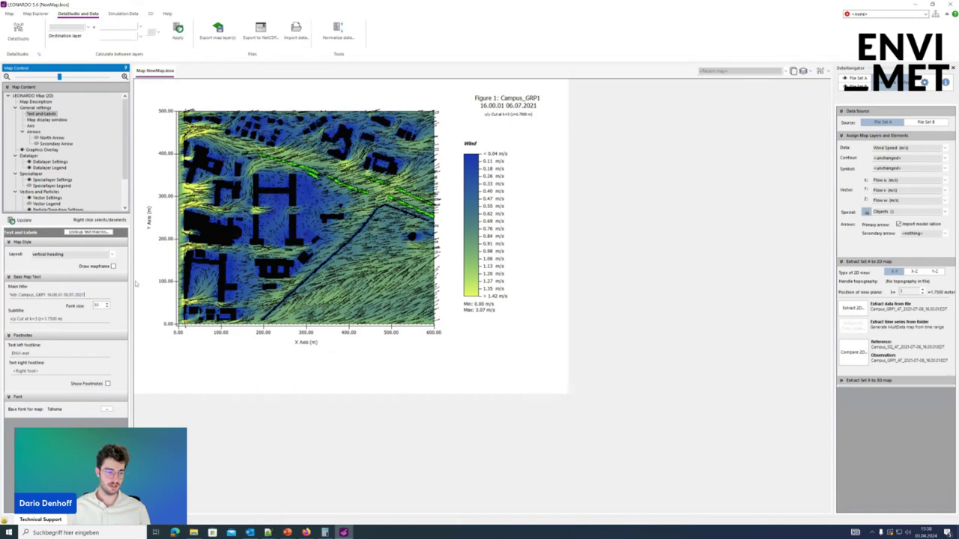
left_click_drag(87, 296, 22, 297)
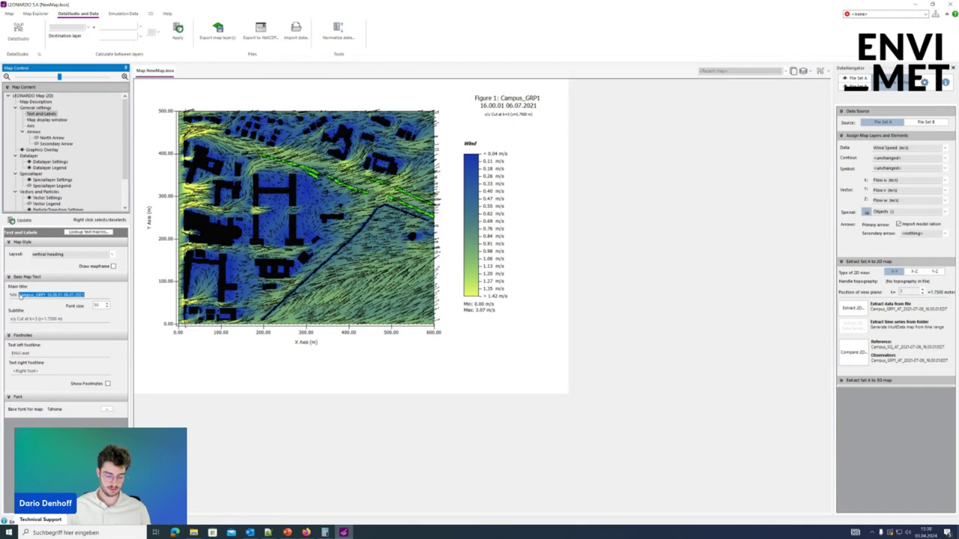
key("BackSpace")
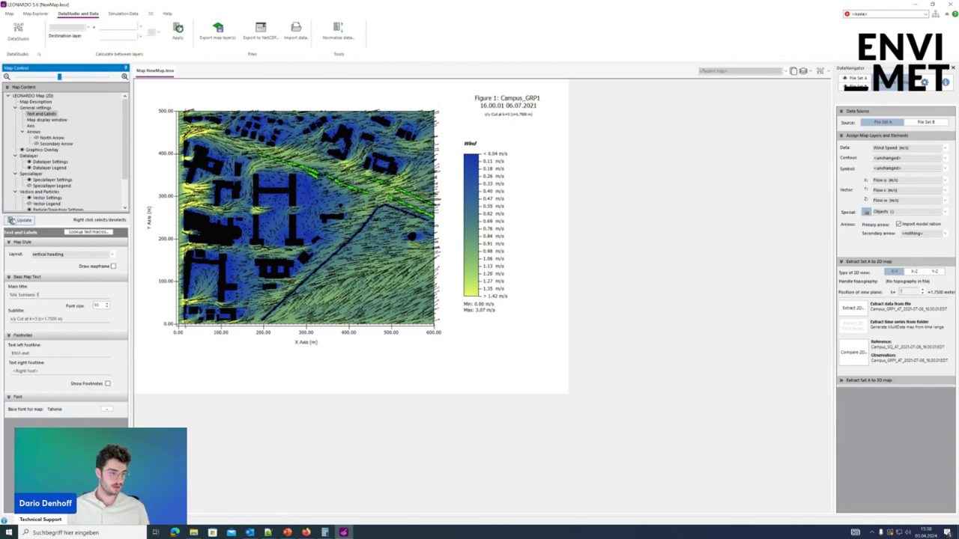
left_click(12, 219)
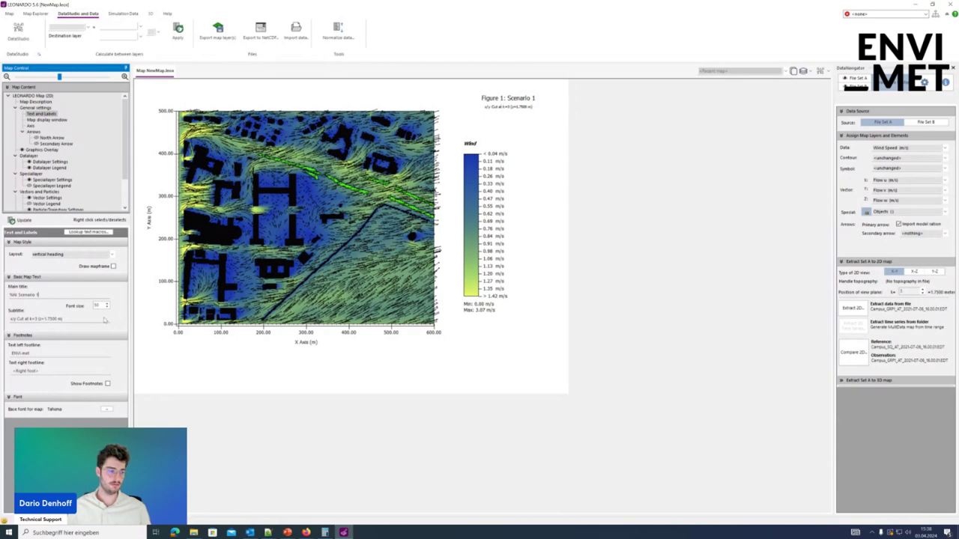
Step: Clear the map's subtitle and edit the start of the main title at the figure-number macro, updating the map after each change
left_click_drag(10, 319, 85, 318)
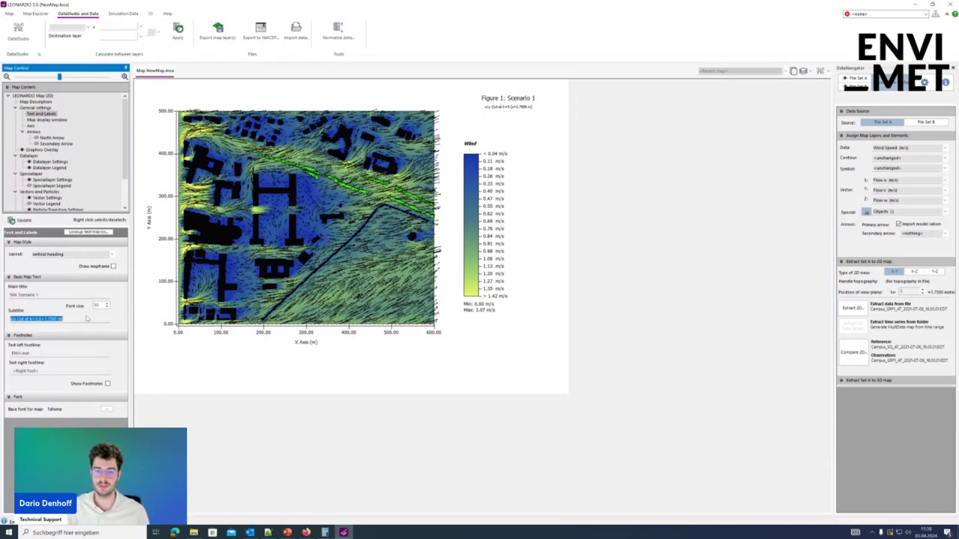
key("BackSpace")
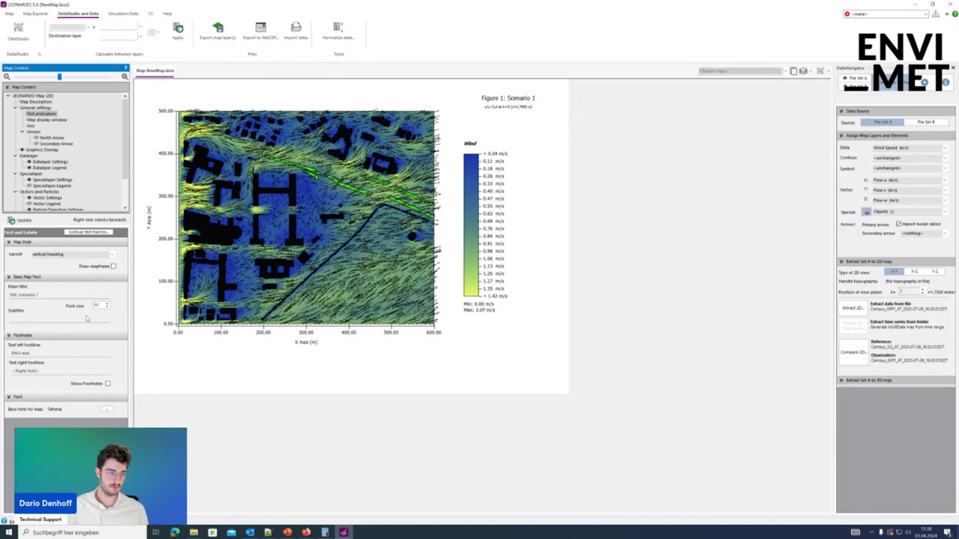
left_click(16, 223)
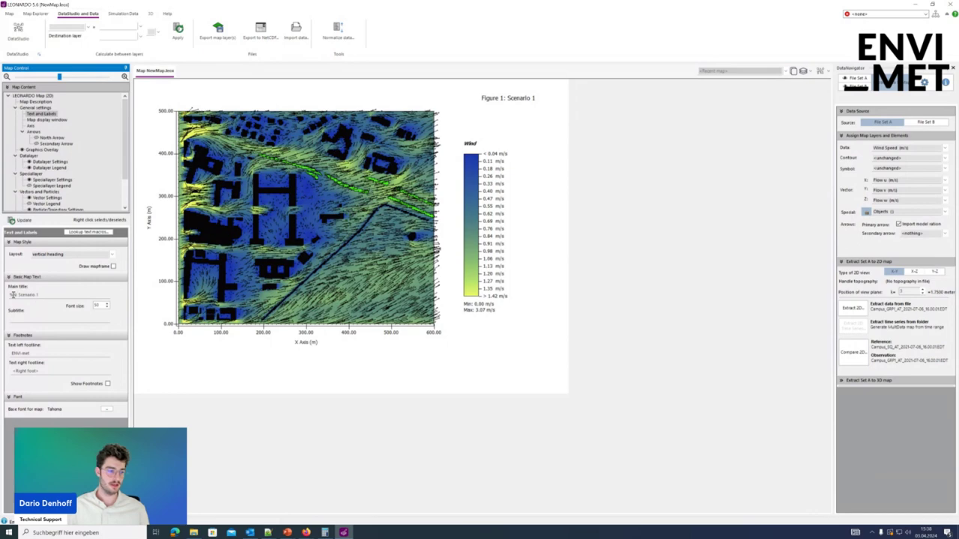
left_click_drag(11, 295, 37, 295)
left_click(28, 296)
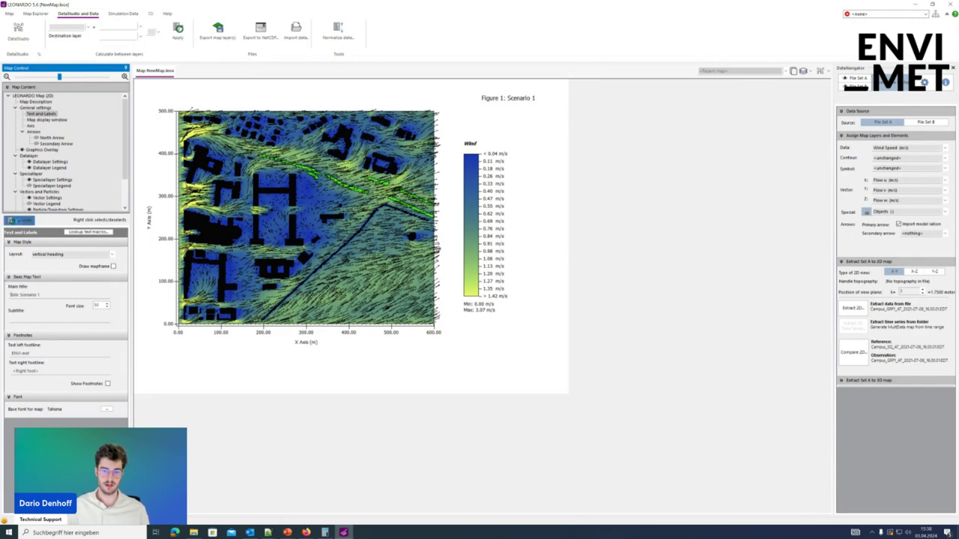
left_click(21, 220)
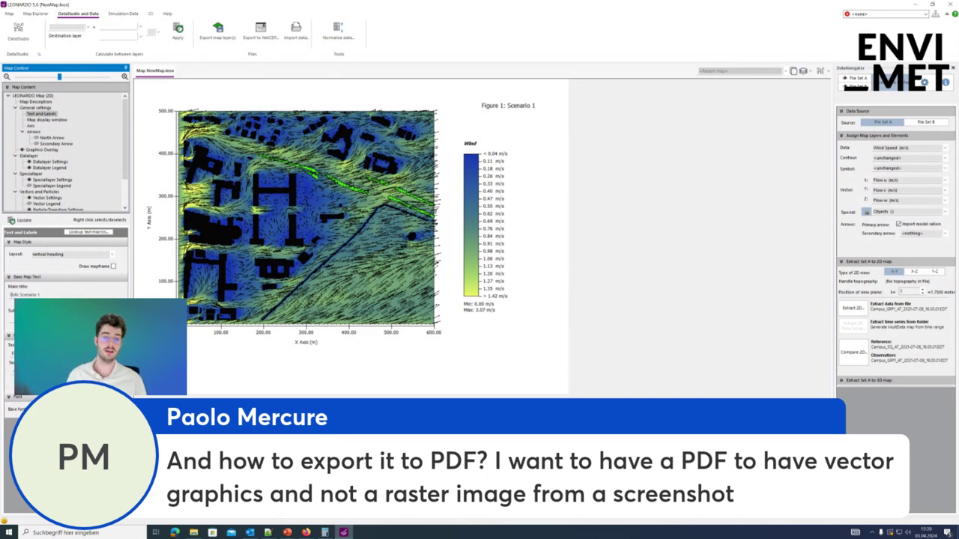
Step: Try to print the map to Adobe PDF in vector mode at 100% of the paper
left_click(10, 13)
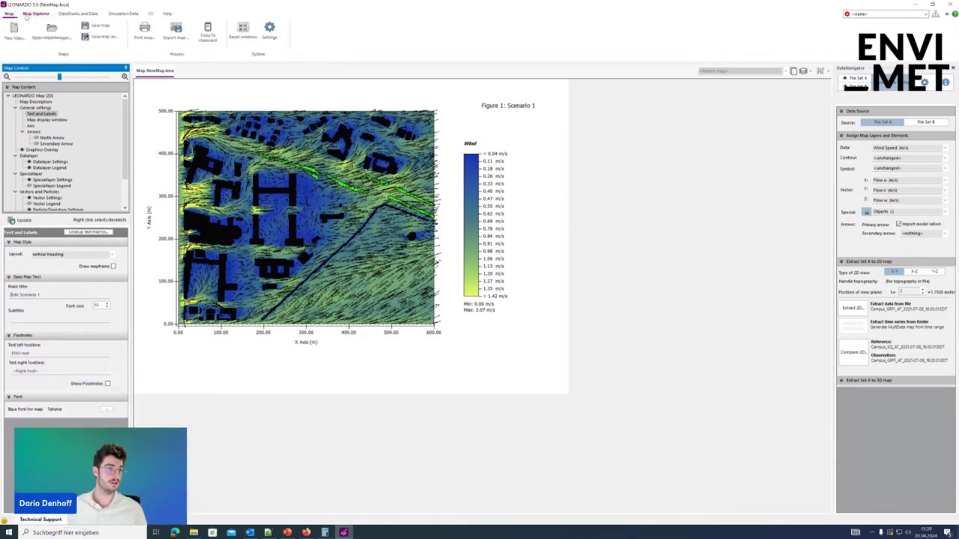
left_click(144, 32)
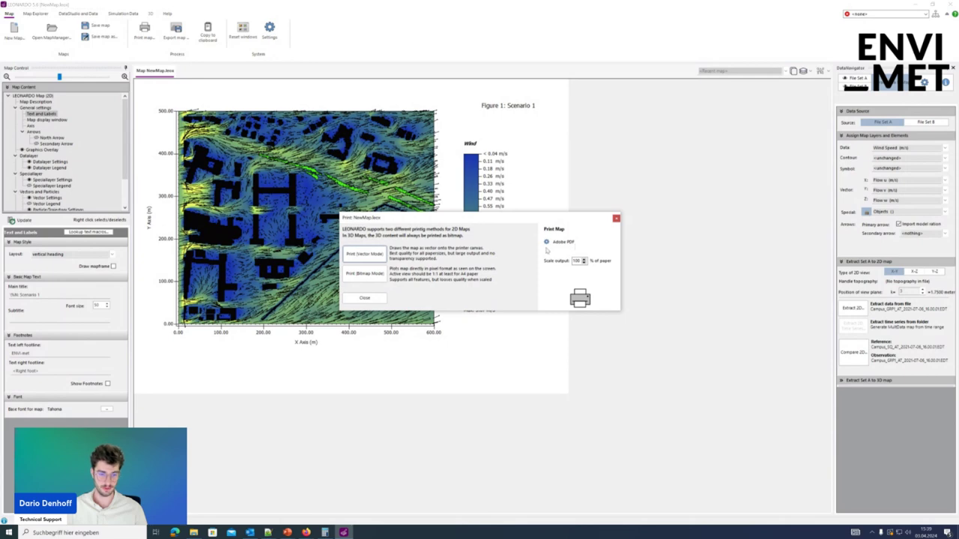
left_click(363, 256)
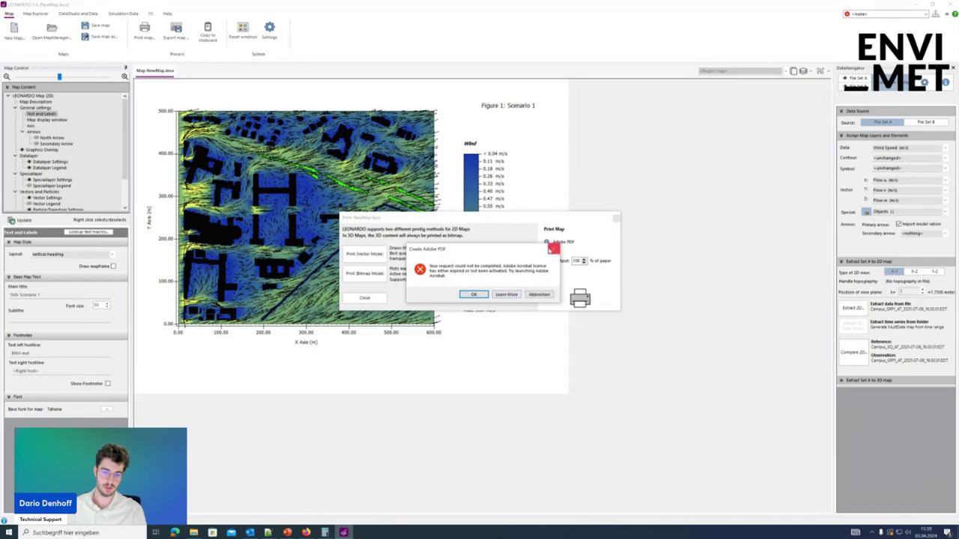
left_click(553, 248)
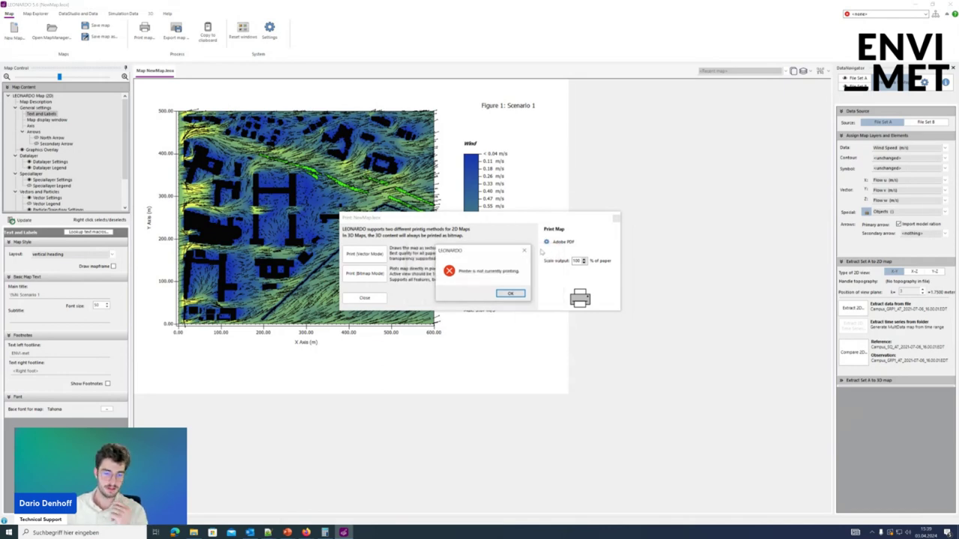
left_click(512, 294)
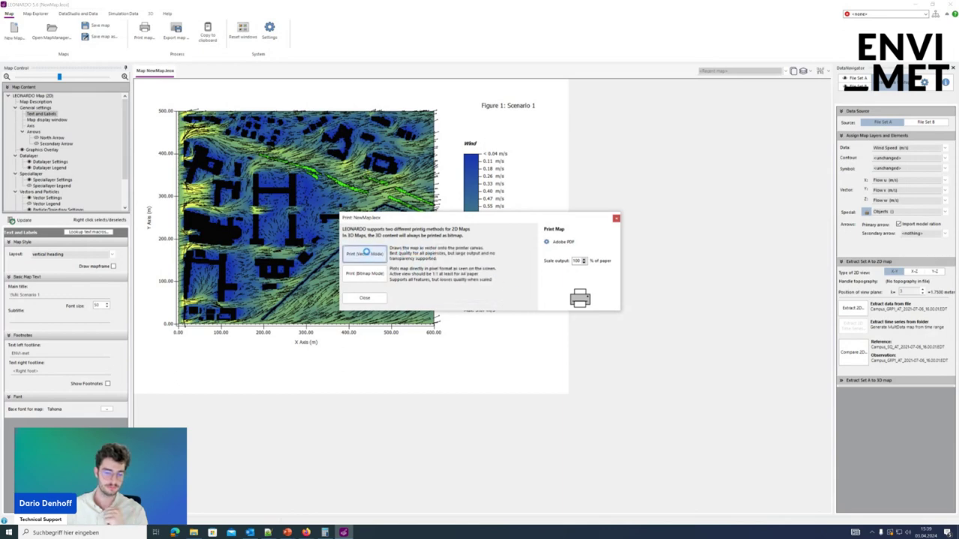
left_click(616, 218)
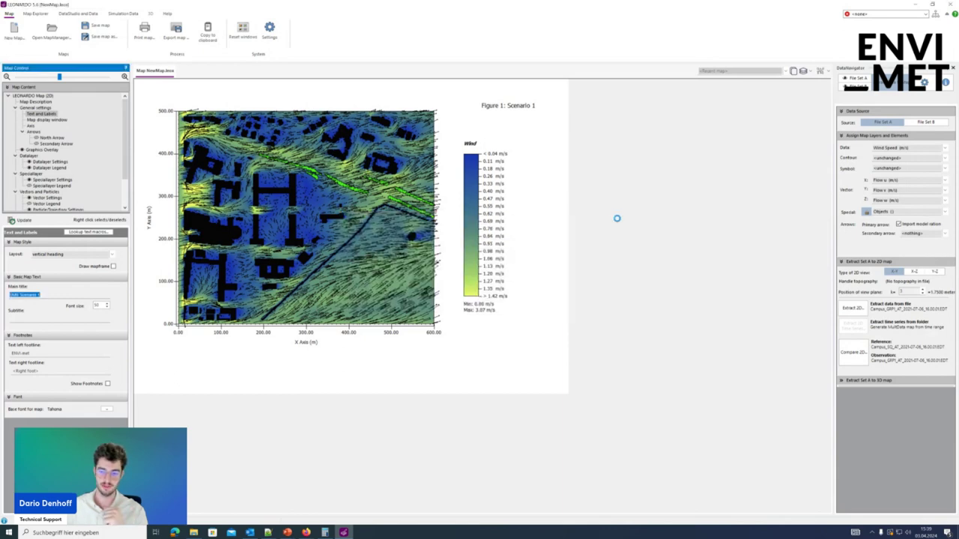
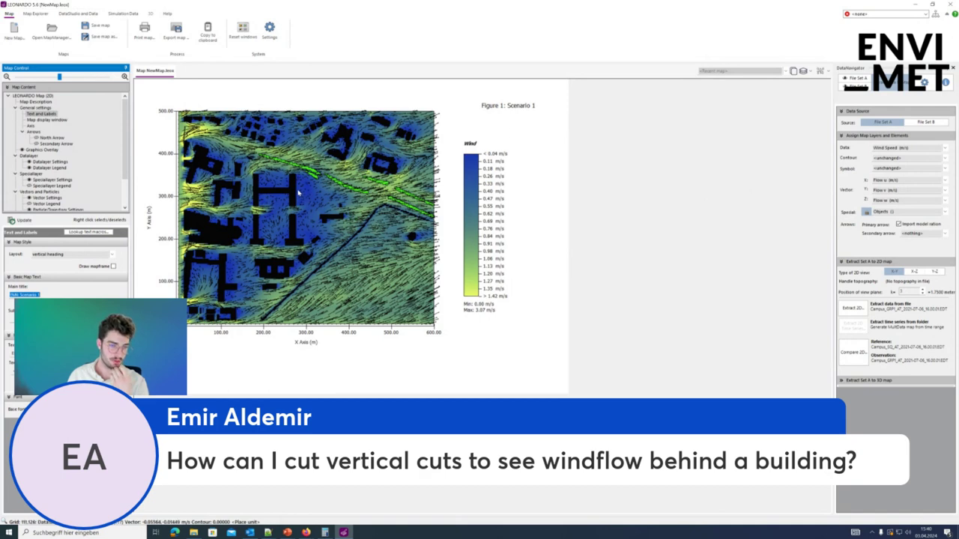
Step: Set the 2D extraction to an X-Z cut and raise its view plane position to run through the campus buildings
left_click(914, 271)
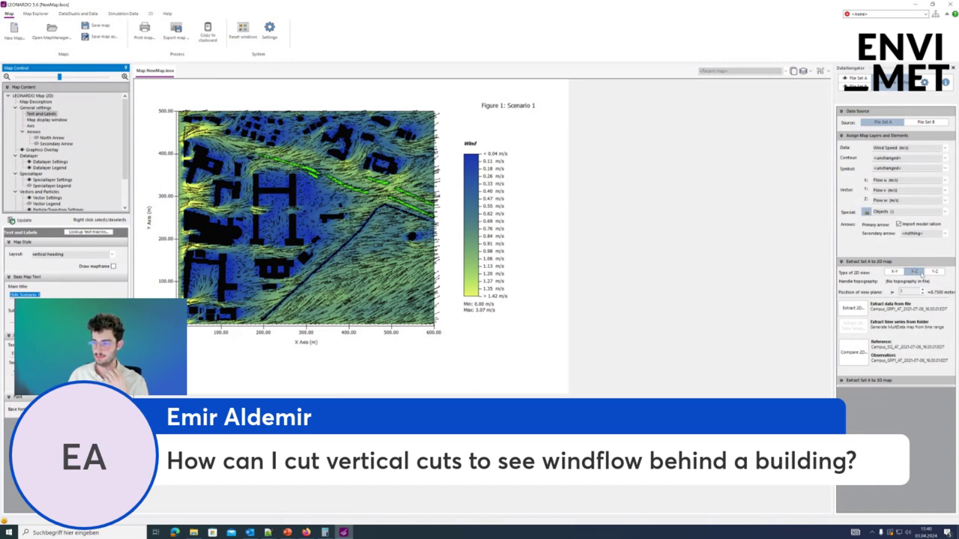
left_click(923, 290)
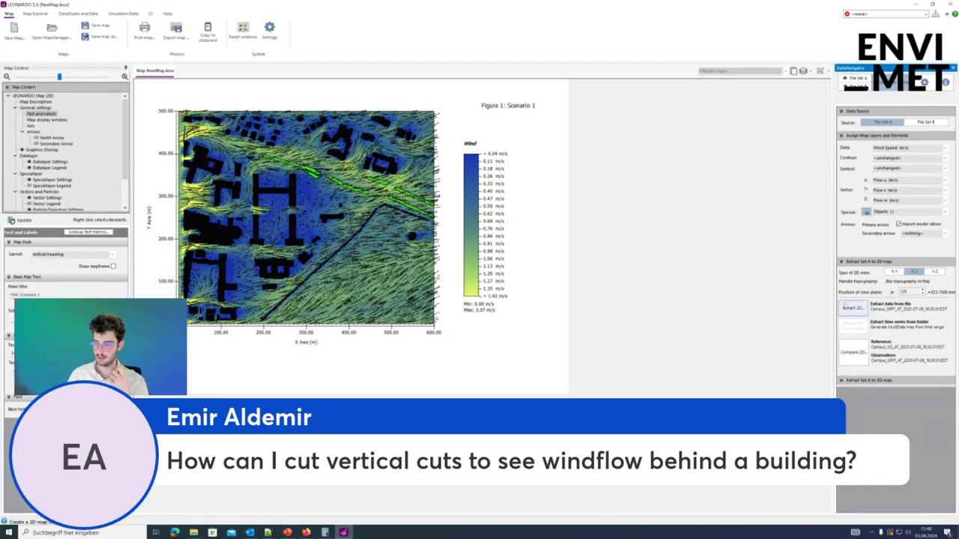
left_click(844, 307)
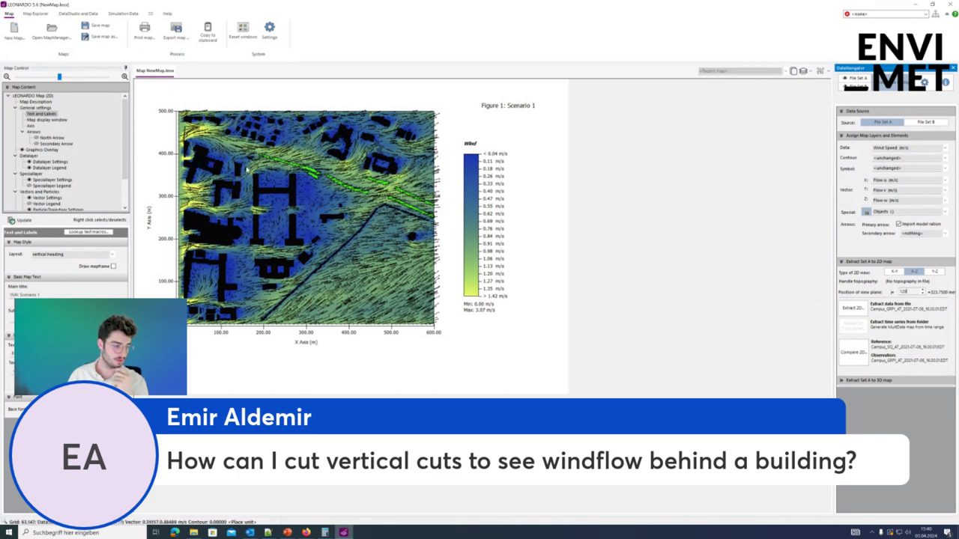
Step: Mark a window around the H-shaped building and cut the wind map to it, deleting the data outside
right_click(248, 169)
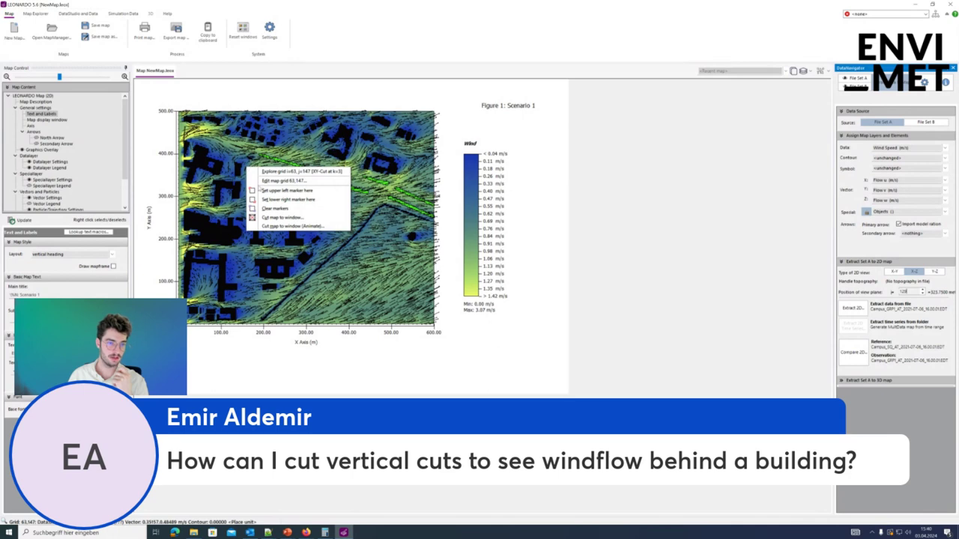
left_click(274, 192)
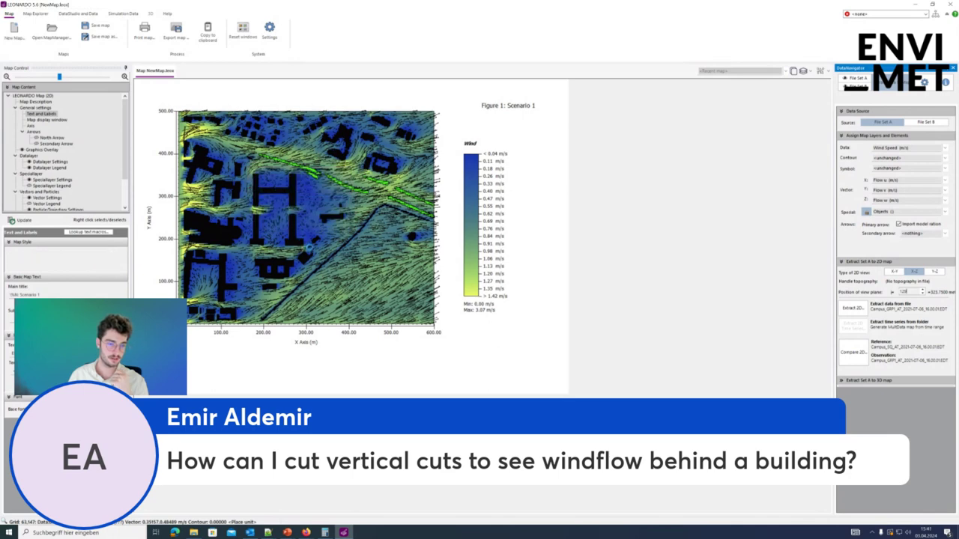
right_click(310, 247)
left_click(345, 286)
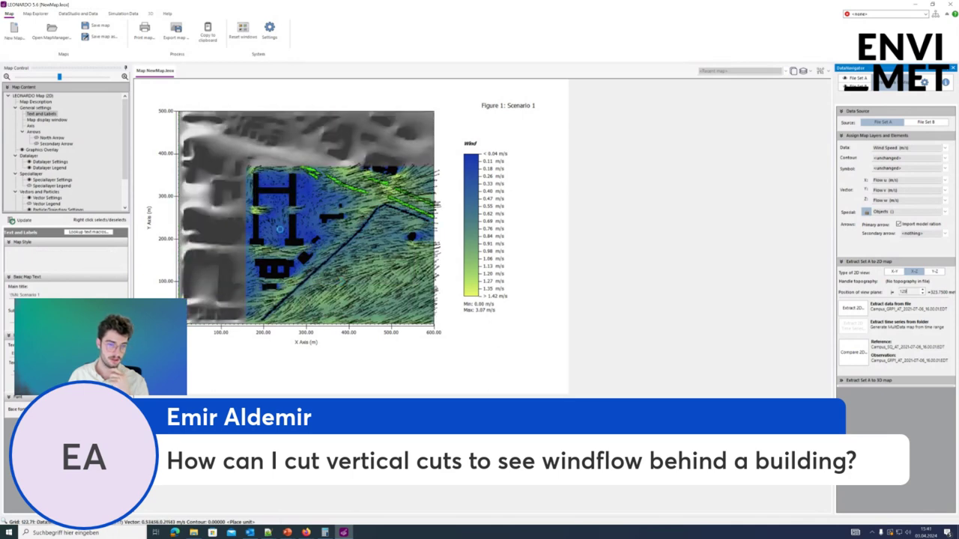
right_click(279, 209)
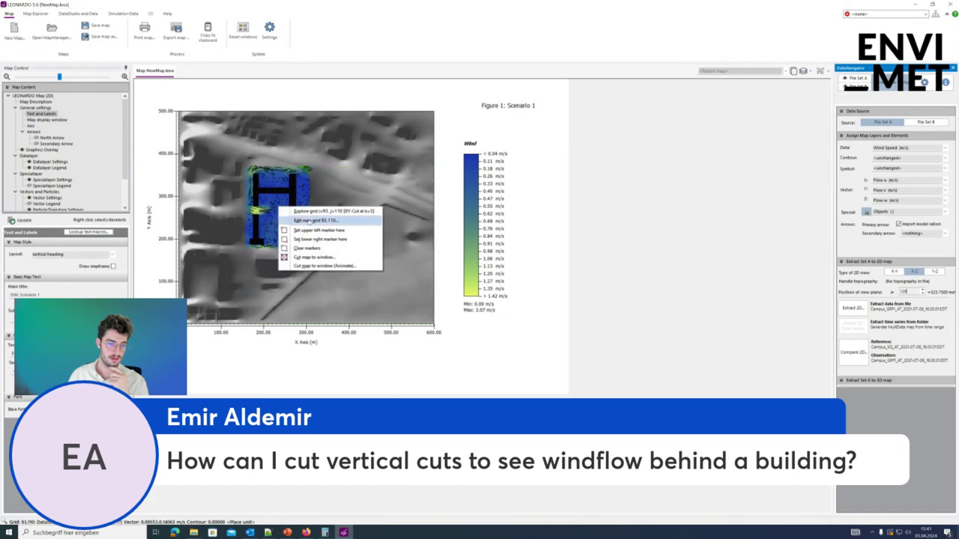
left_click(319, 257)
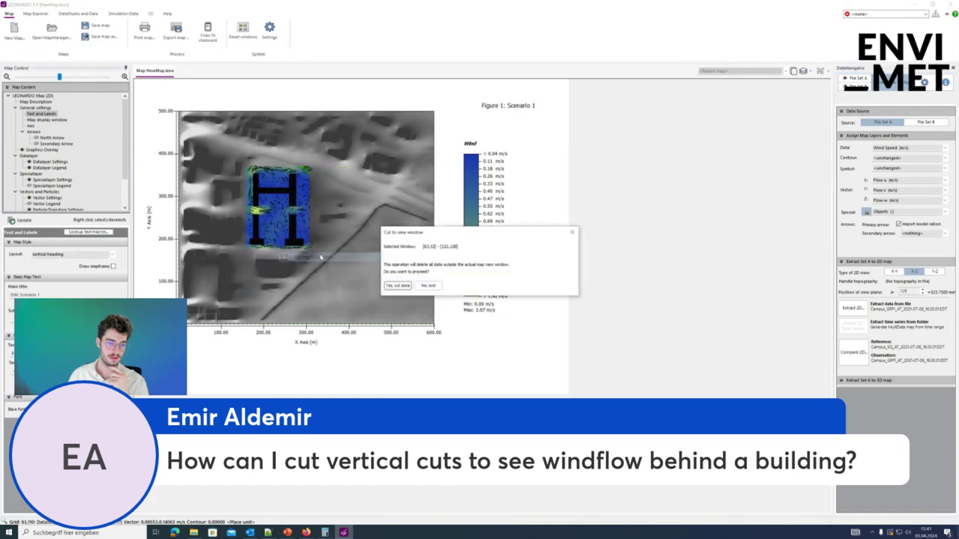
left_click(397, 285)
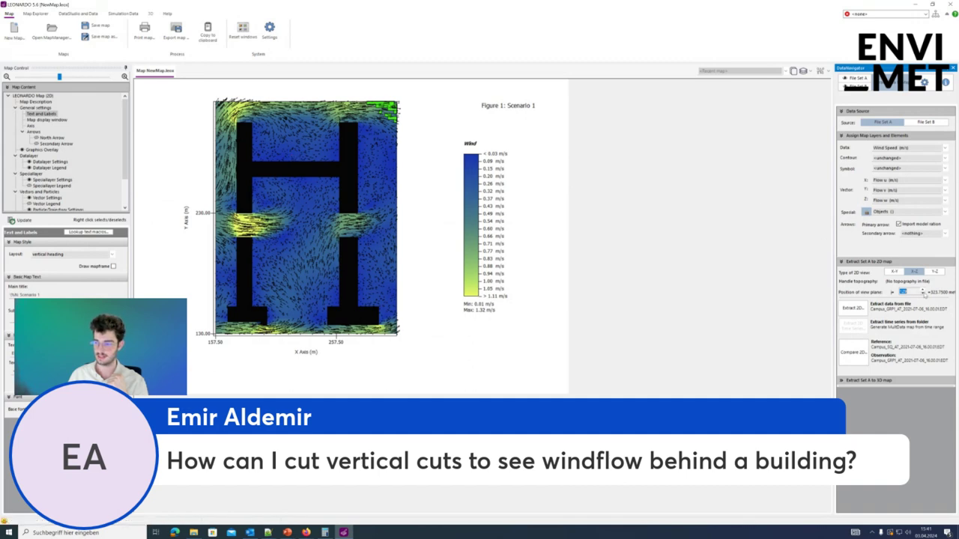
Step: Extract the X-Z wind speed cut at view plane position 125 and cut it to a near-ground window around the building
left_click(923, 295)
left_click(854, 309)
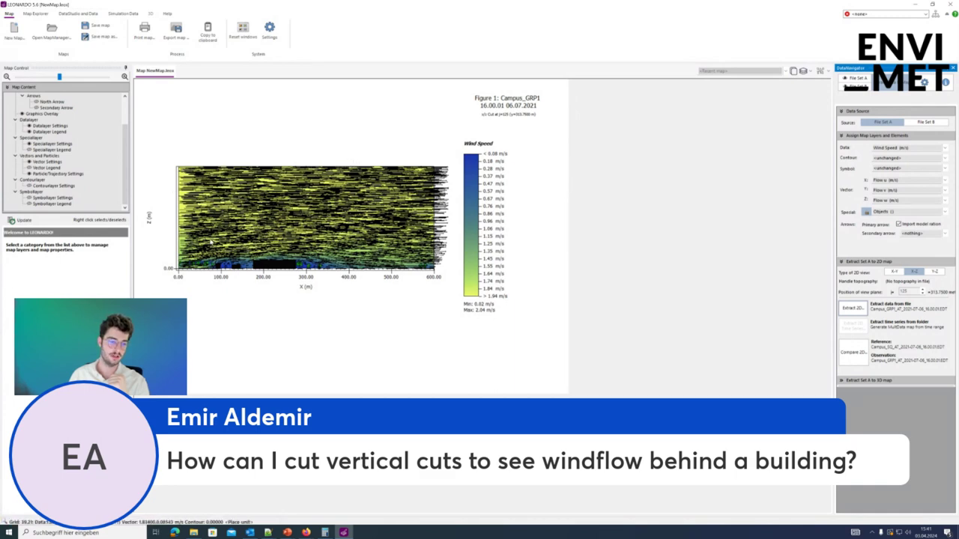
right_click(214, 223)
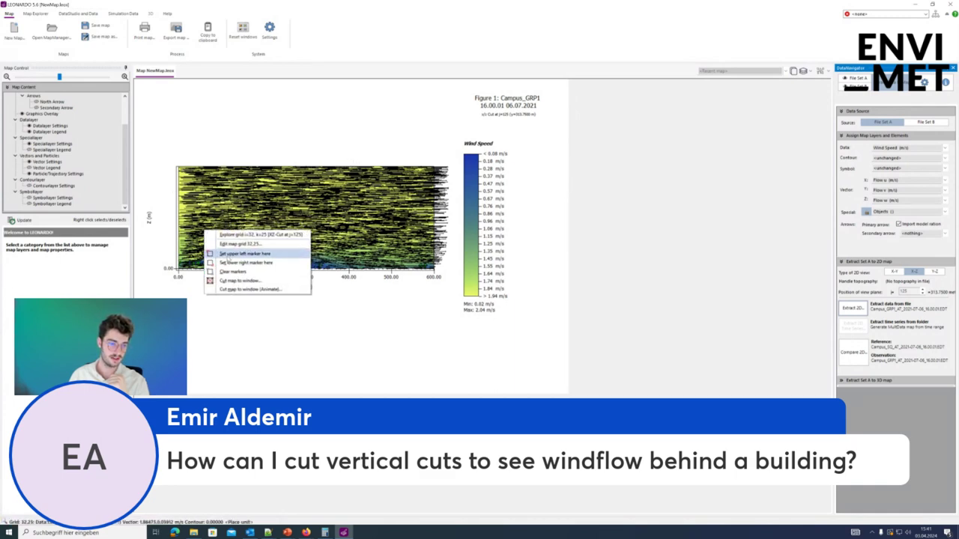
left_click(264, 256)
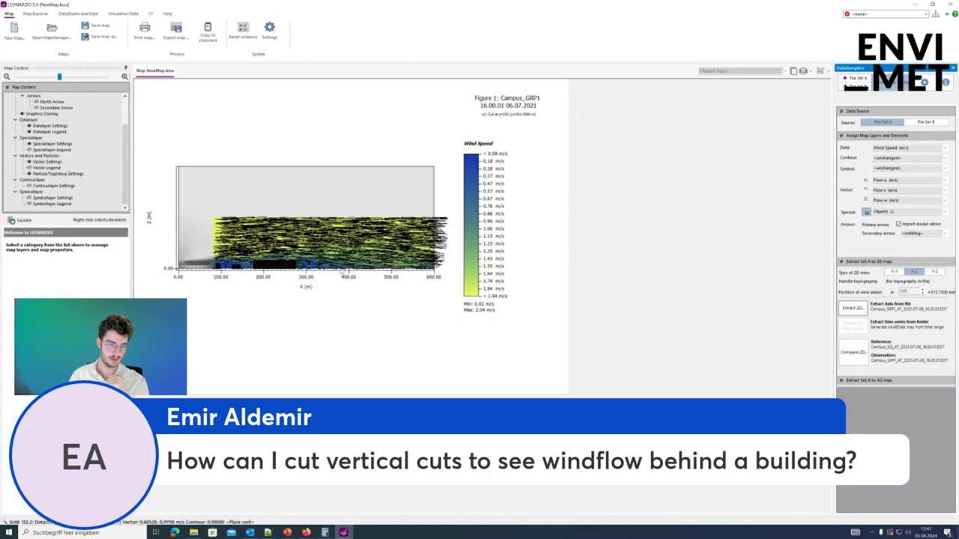
right_click(341, 270)
left_click(350, 300)
right_click(268, 233)
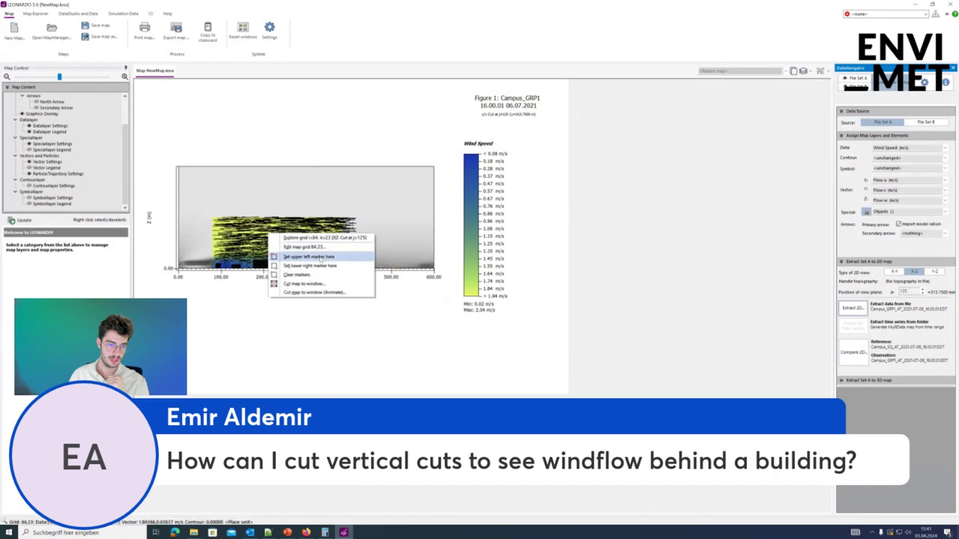
left_click(324, 283)
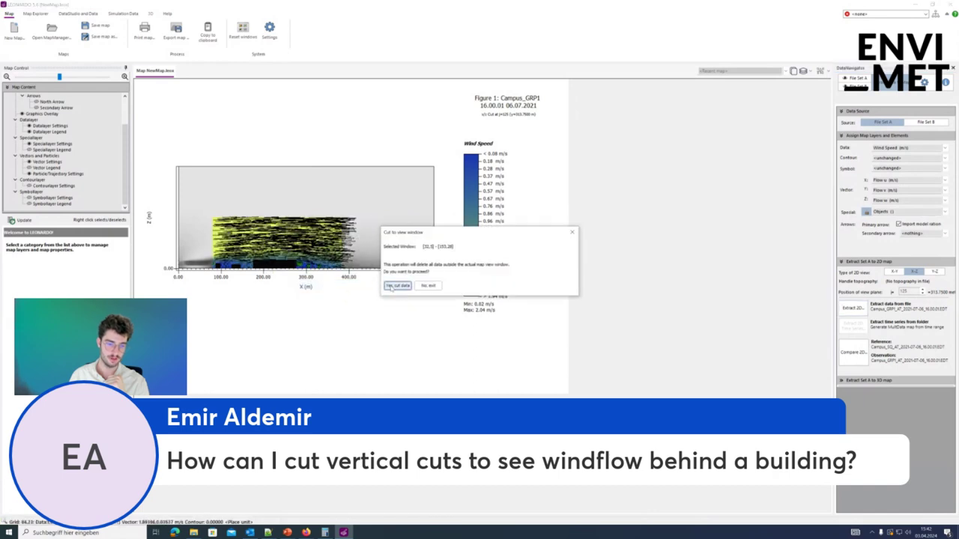
left_click(398, 285)
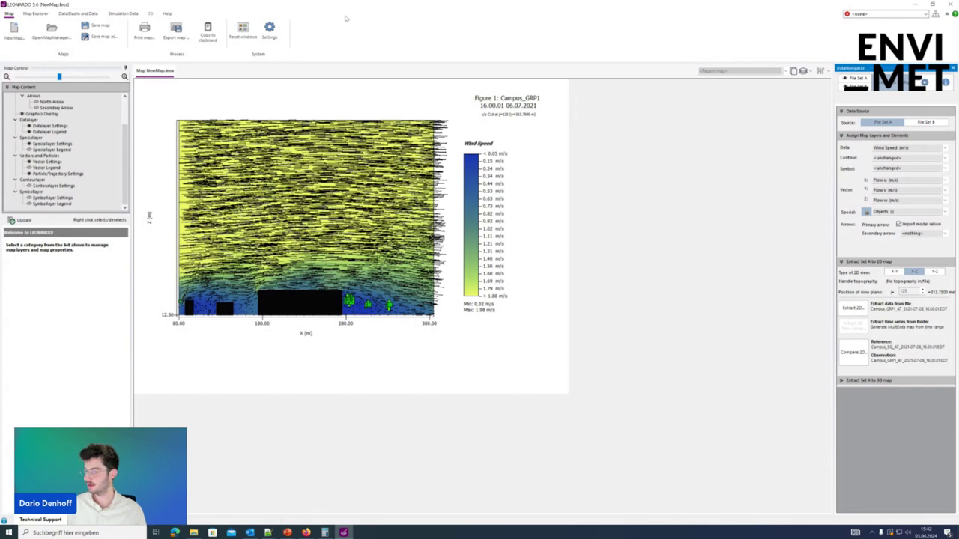
Step: Extract an X-Y map of Potential Air Temperature from Campus_GRP1 at view plane k=3
left_click(853, 78)
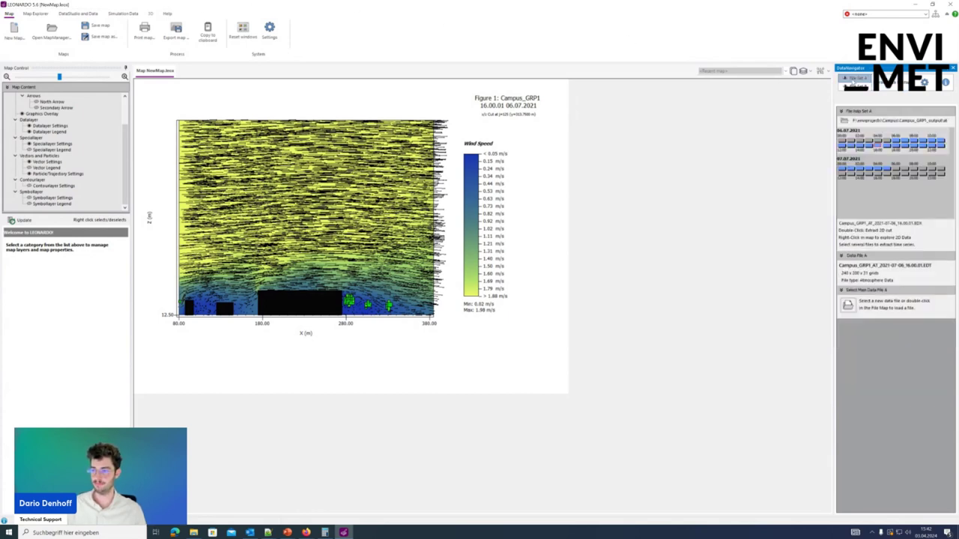
left_click(855, 85)
left_click(908, 147)
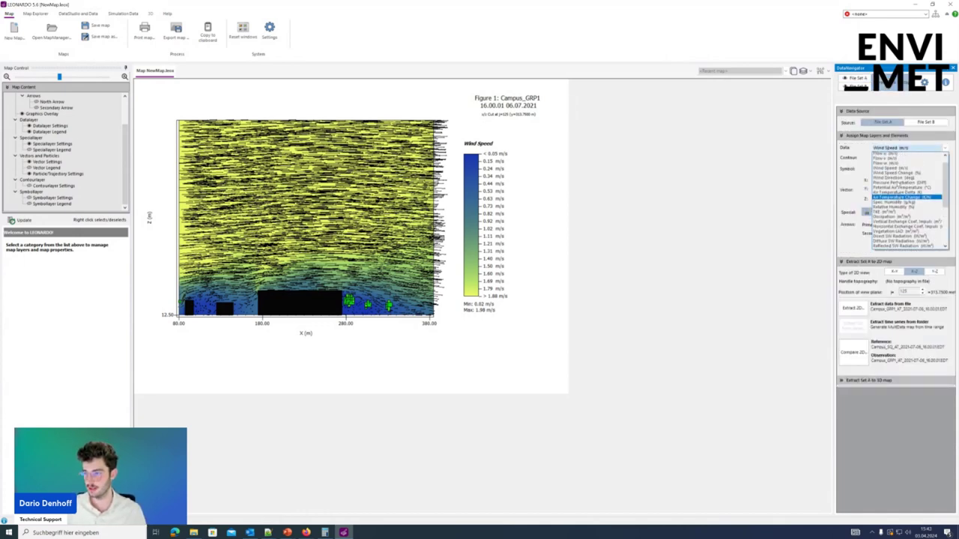
left_click(903, 201)
left_click(892, 271)
double_click(913, 294)
type("4")
left_click(852, 308)
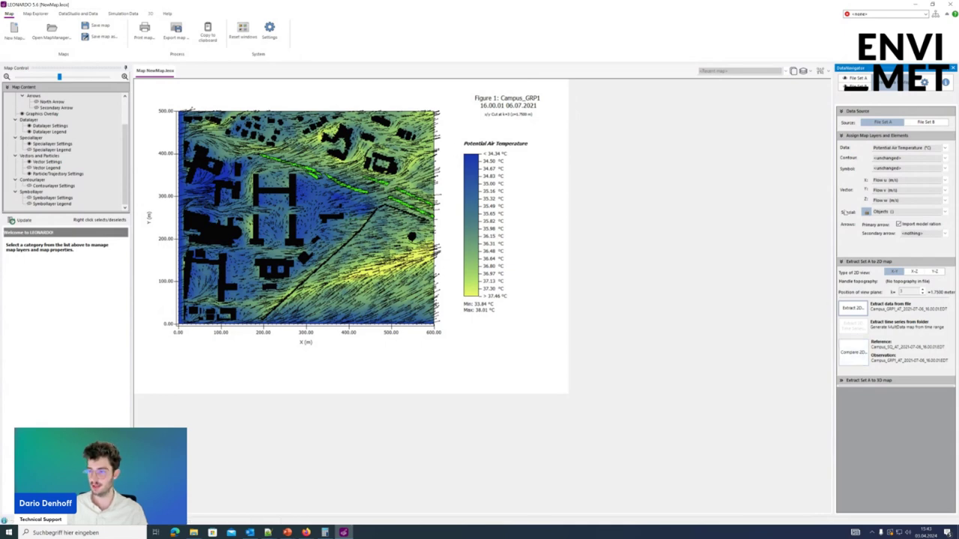
Step: Create a 2D comparison map of Potential Air Temperature between Campus_GRP1 and the reference Campus_SQ
left_click(861, 87)
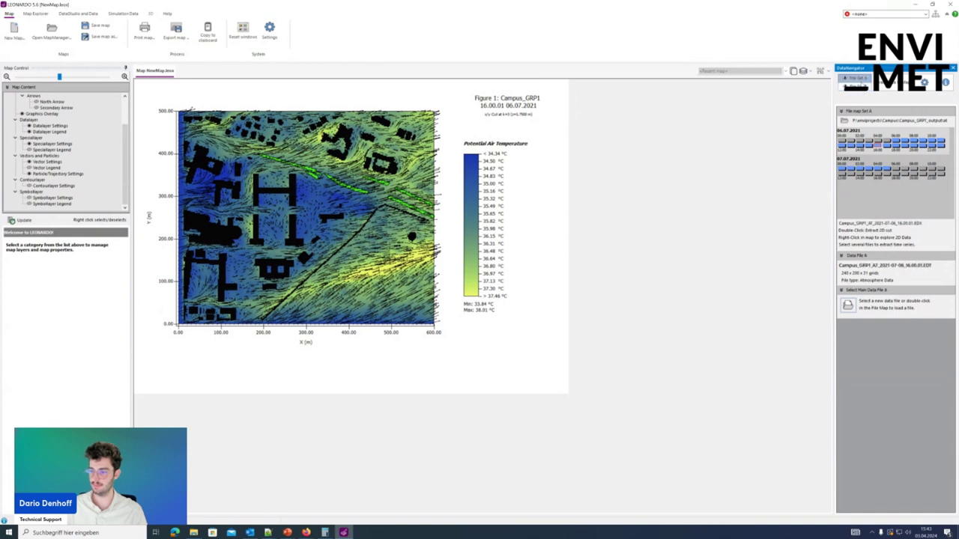
left_click(892, 88)
left_click(854, 352)
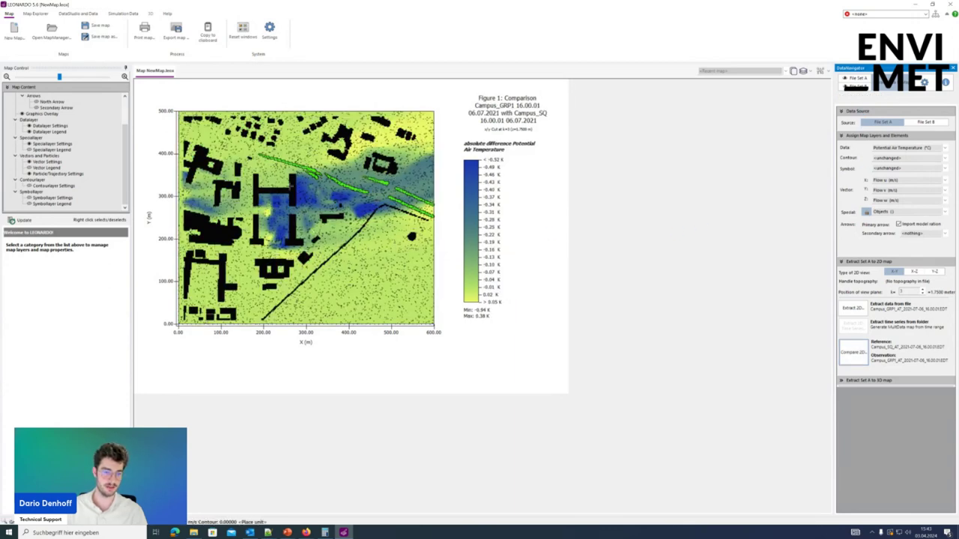
Step: Set the data layer to <unchanged> and extract the Campus_GRP1 flow vectors onto the temperature difference map
left_click(911, 150)
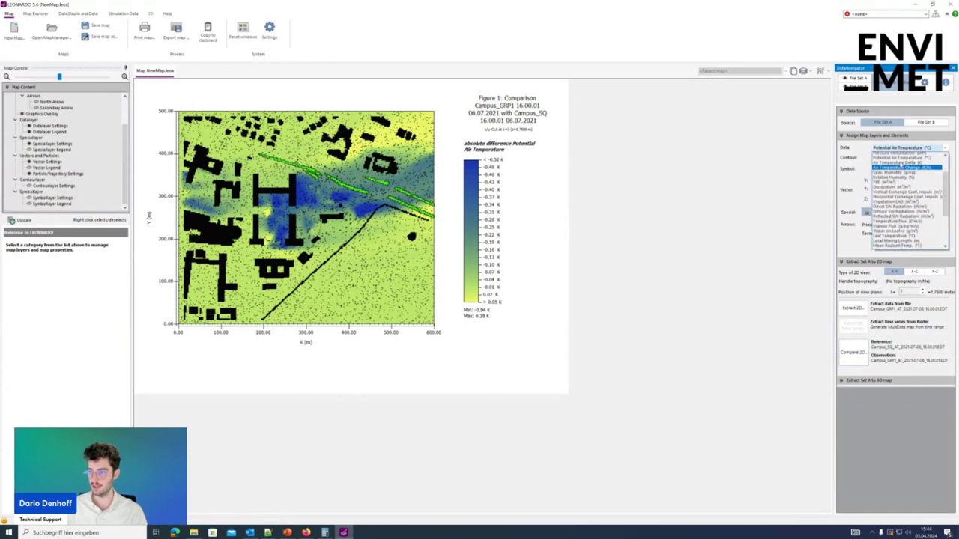
left_click(886, 158)
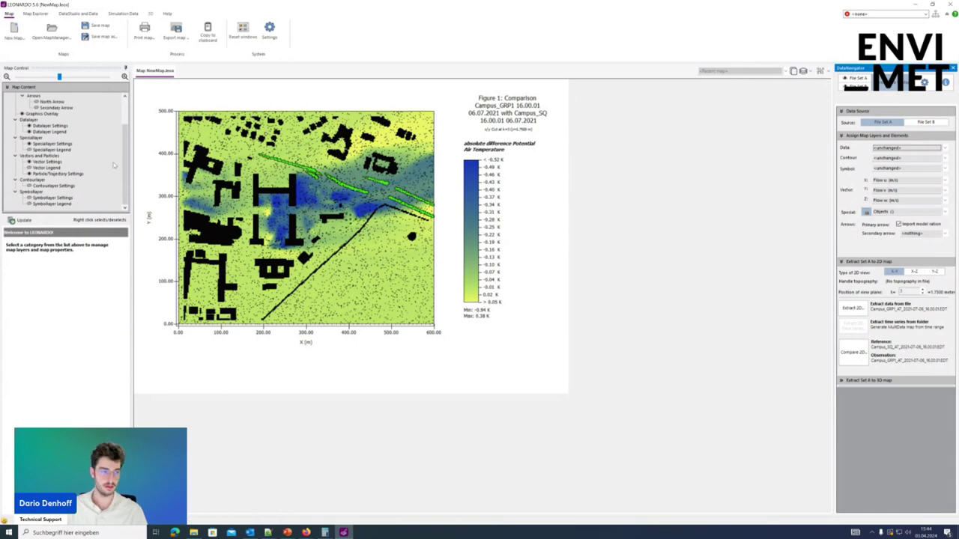
left_click(46, 162)
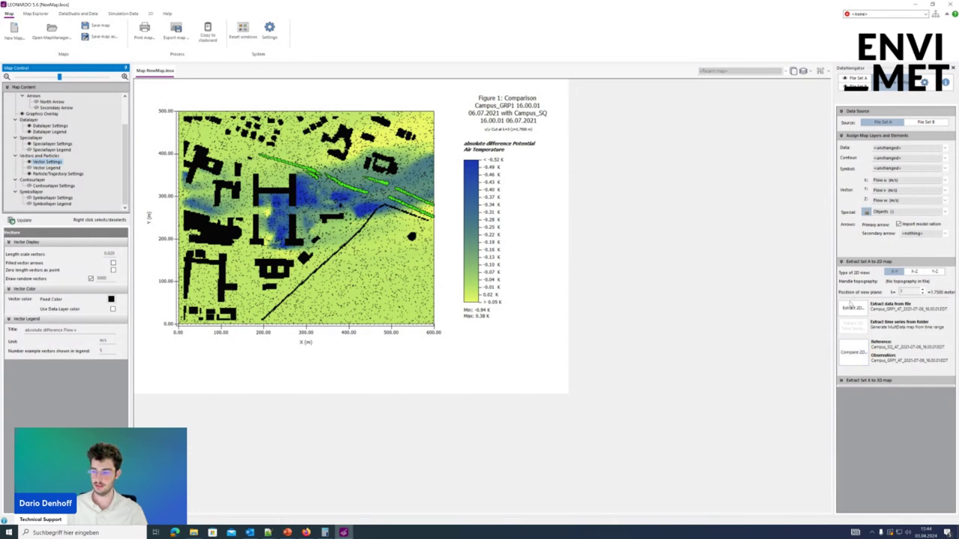
left_click(897, 181)
left_click(896, 186)
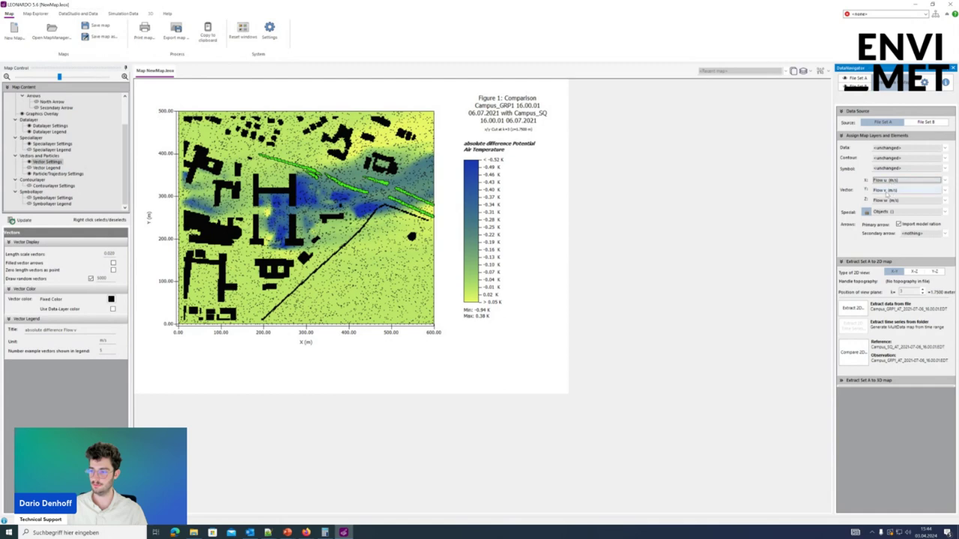
left_click(853, 308)
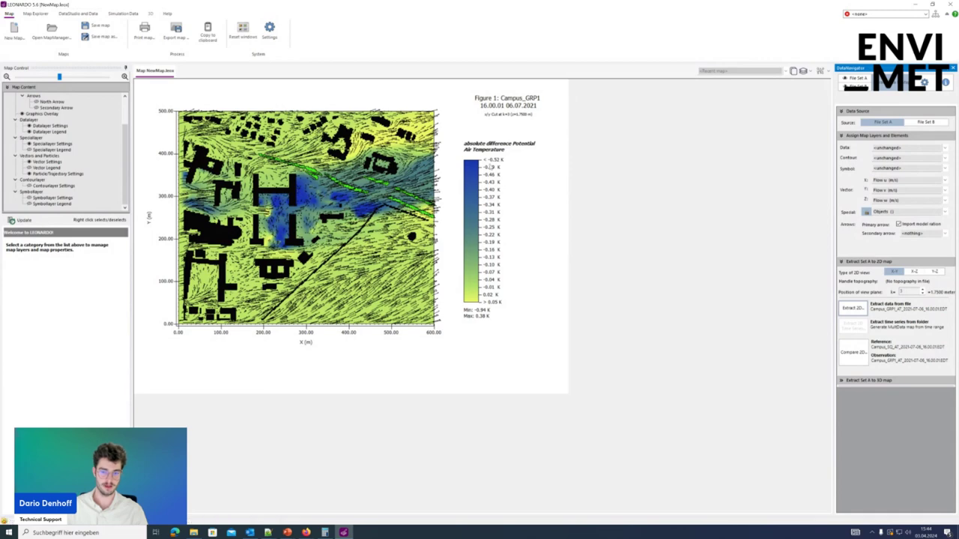
Step: Apply the Vik palette to the data layer legend with class width 0.094 and first value -0.94, and update the map
left_click(54, 133)
left_click(98, 257)
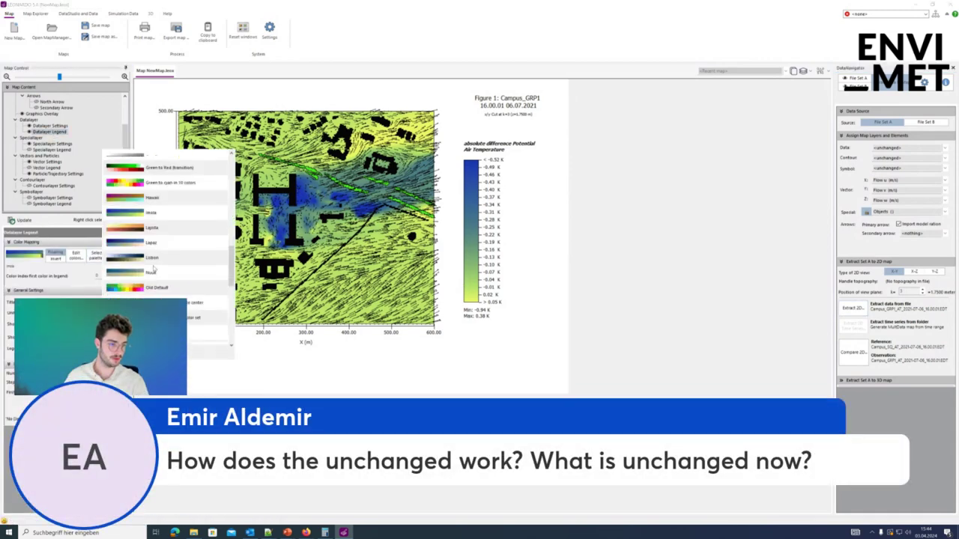
scroll(153, 267, "down", 3)
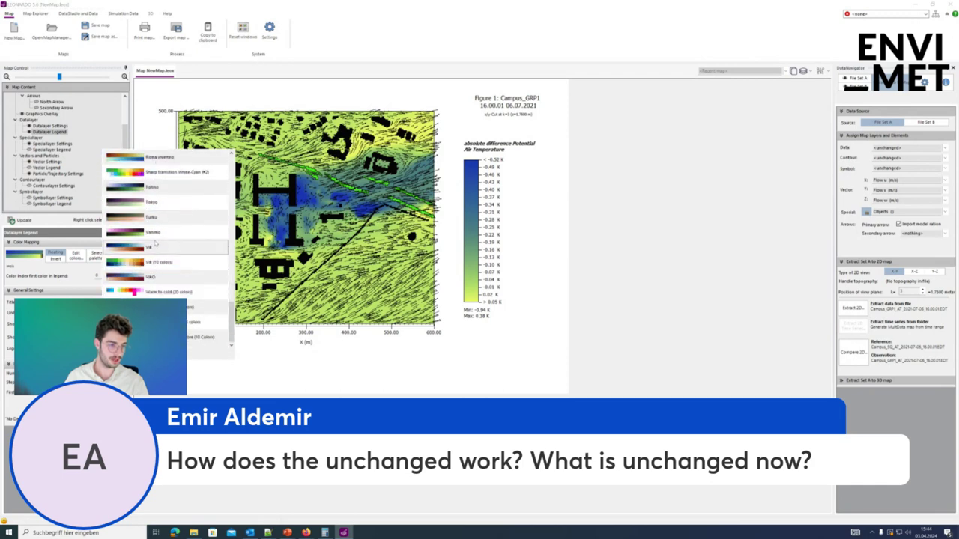
left_click(150, 247)
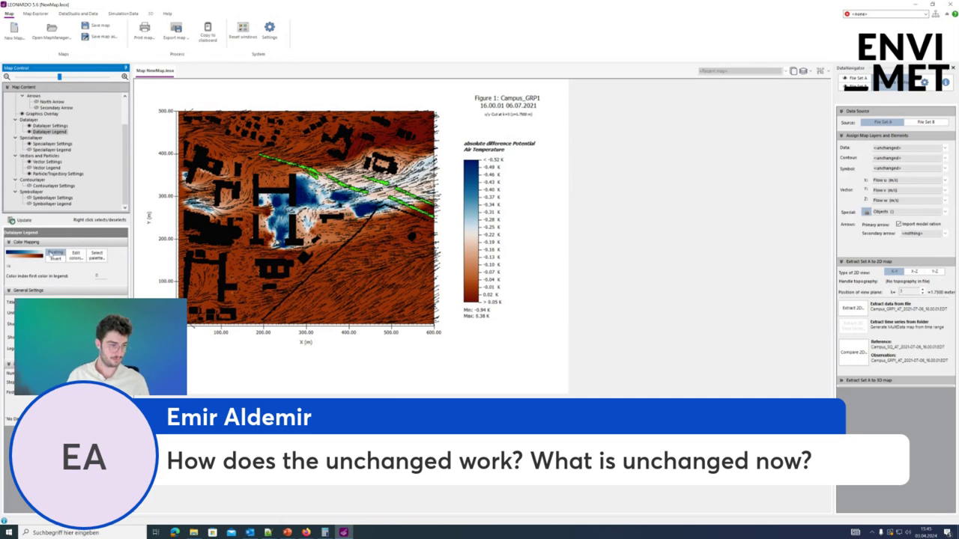
left_click(22, 221)
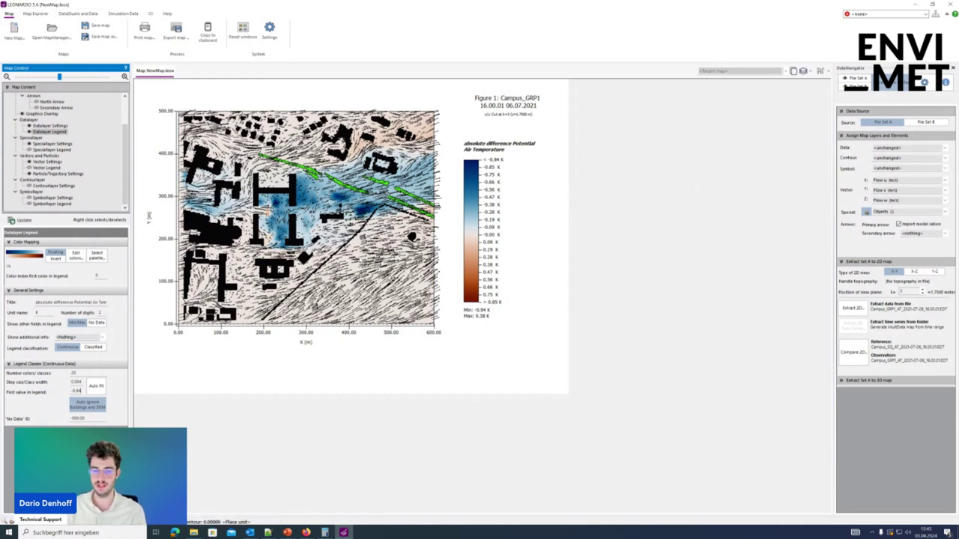
Step: Set the data layer back to Potential Air Temperature and extract the 2D map from Campus_GRP1
left_click(929, 149)
left_click(922, 148)
left_click(918, 149)
left_click(918, 148)
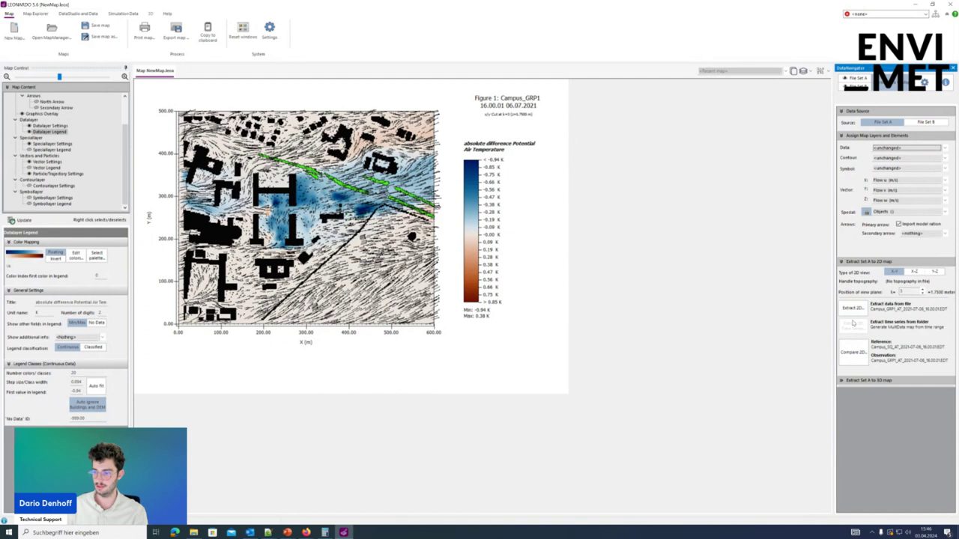
left_click(902, 148)
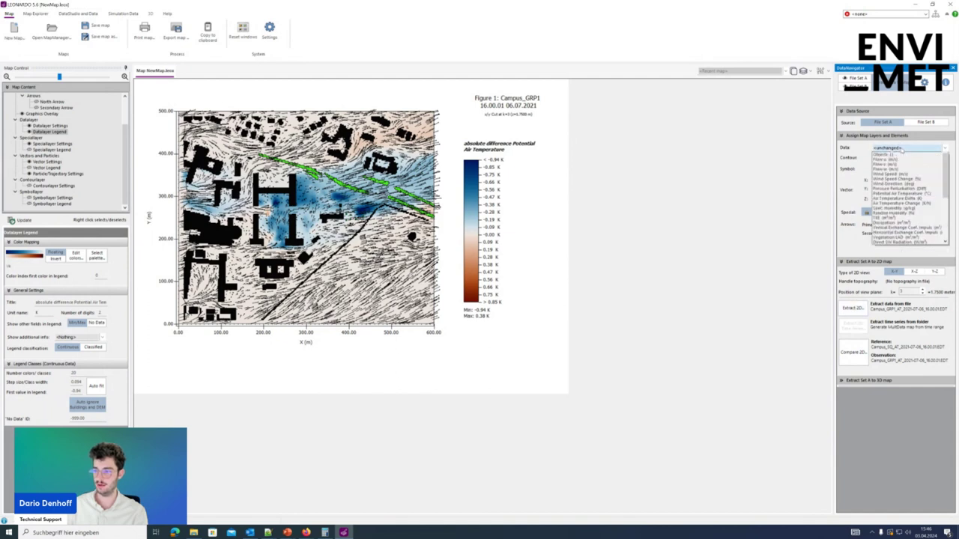
left_click(920, 200)
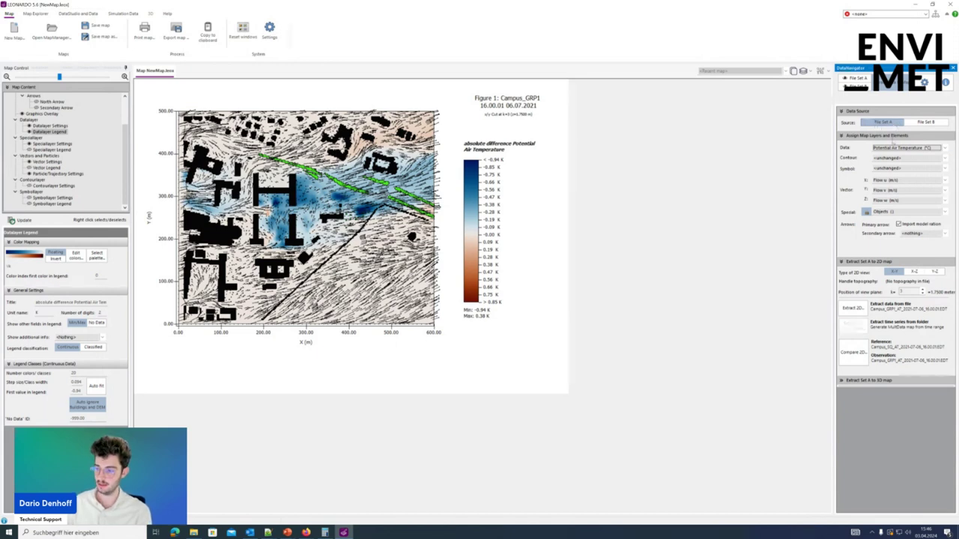
left_click(837, 306)
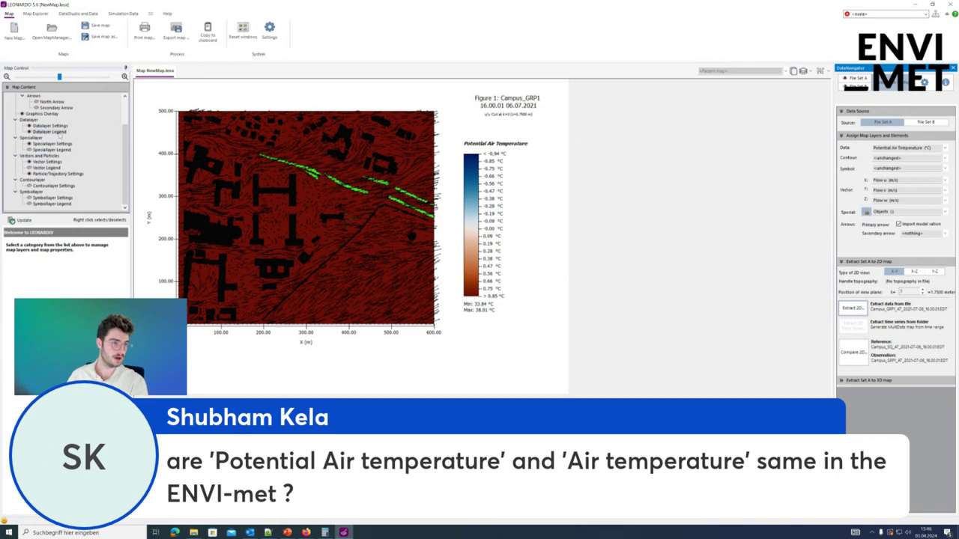
Step: Set the data layer legend's class width to 0.209 and its first value to 33.84, and update the map
left_click(52, 132)
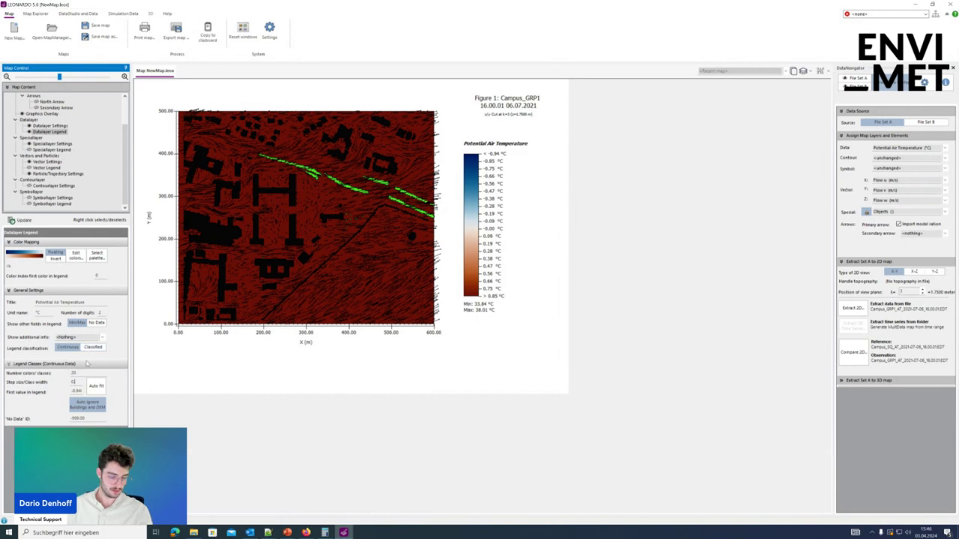
type(".020")
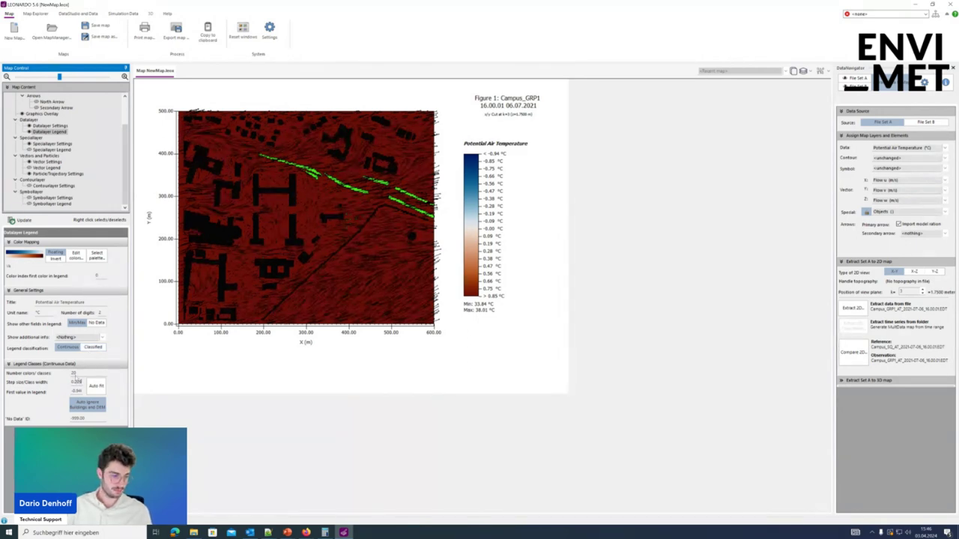
double_click(74, 391)
key("BackSpace")
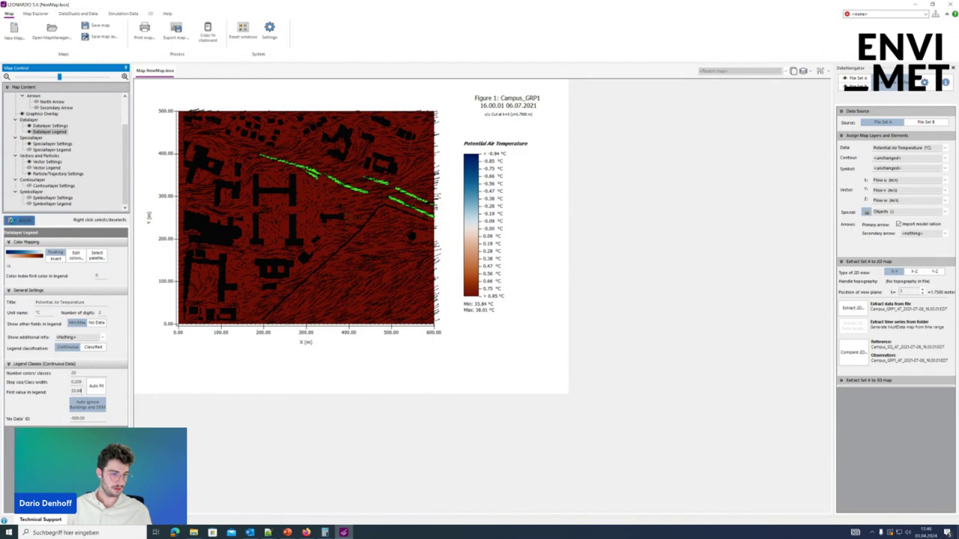
left_click(12, 221)
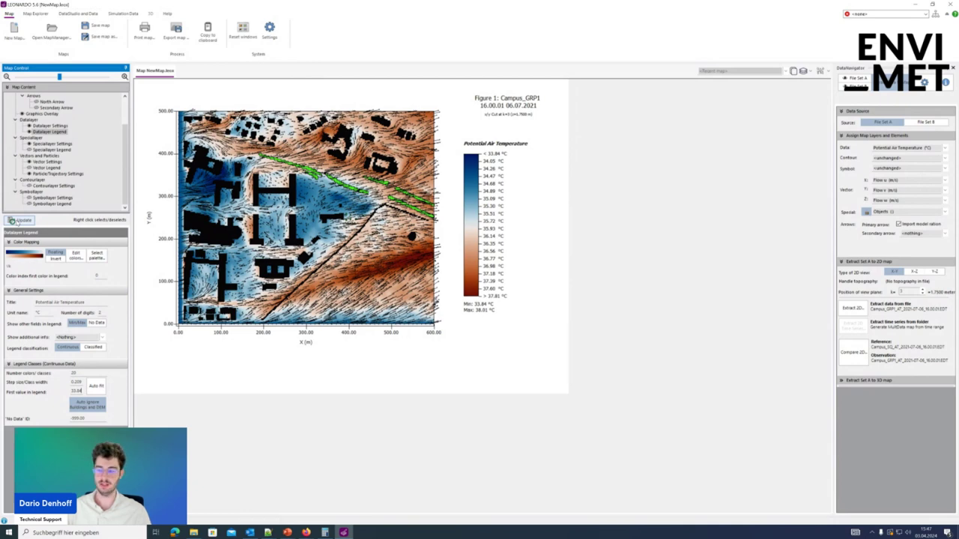
left_click(938, 151)
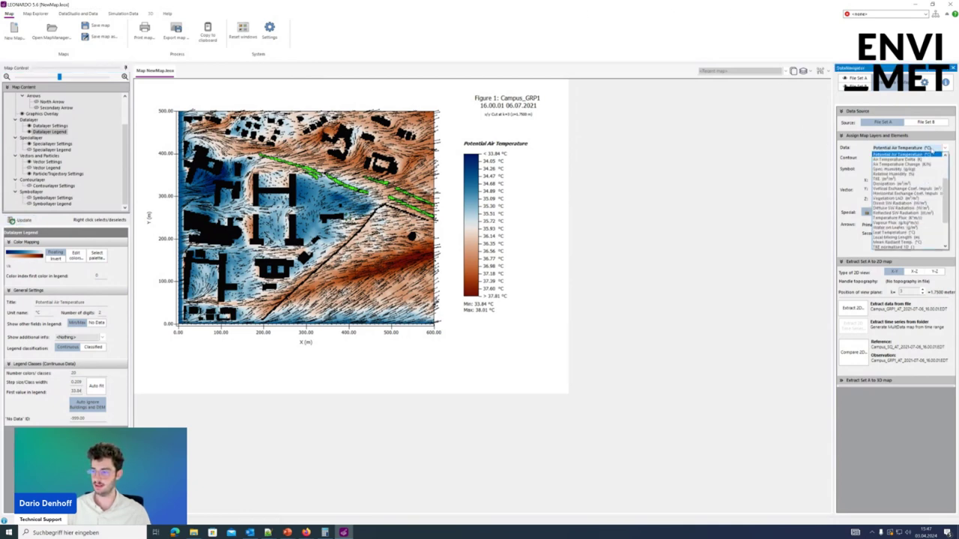
left_click(894, 153)
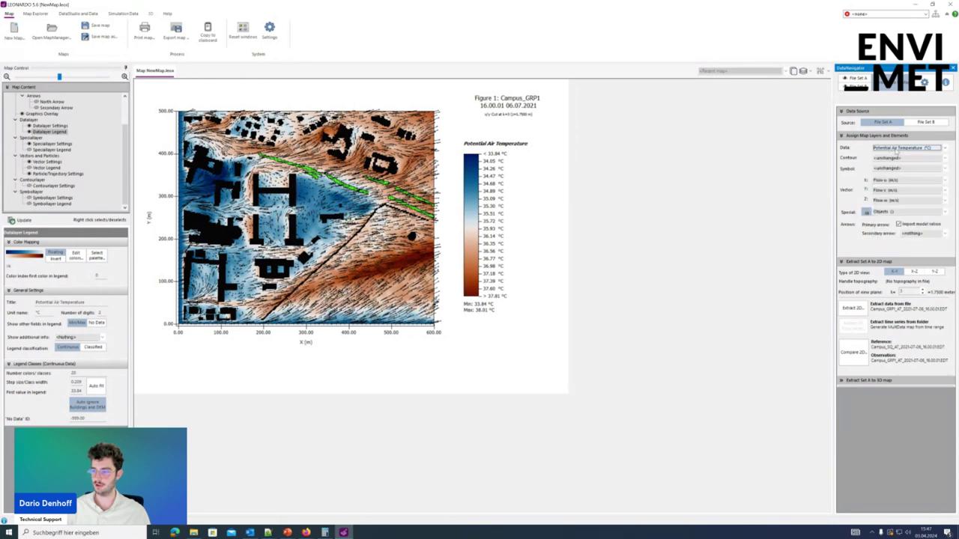